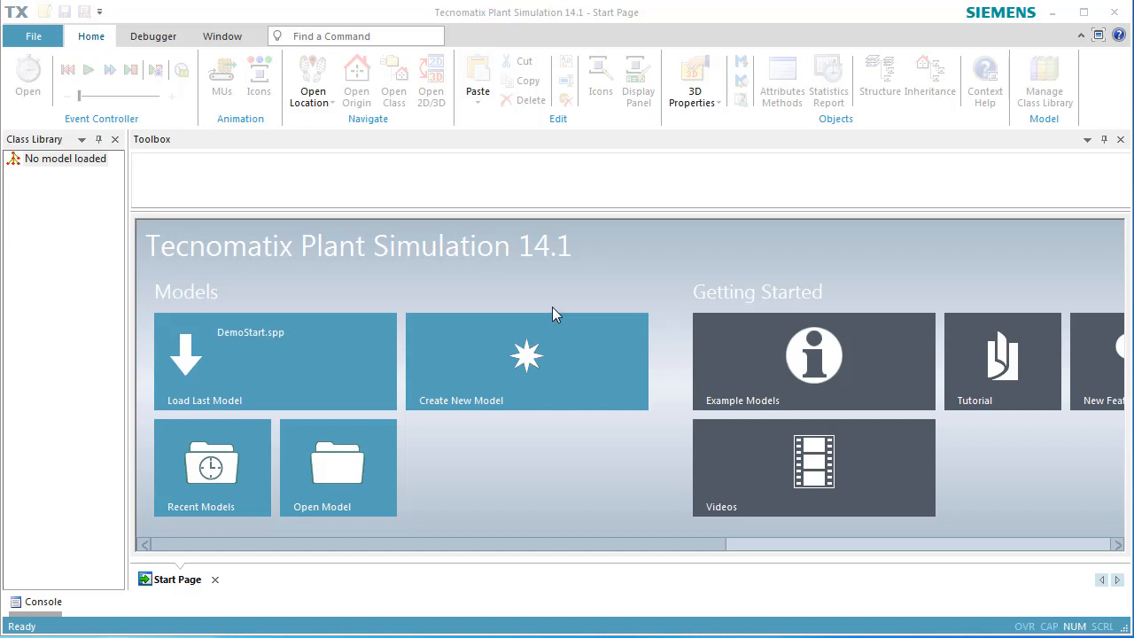
Load the last model, DemoStart.spp, and hide the object names in its 3D scene
click(381, 364)
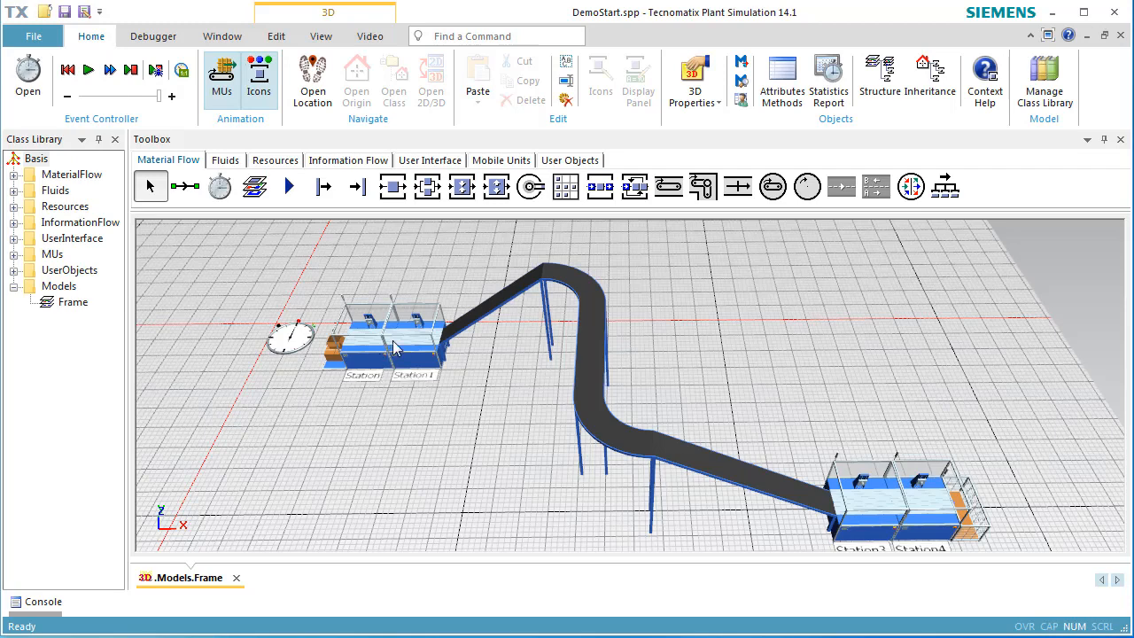
click(328, 39)
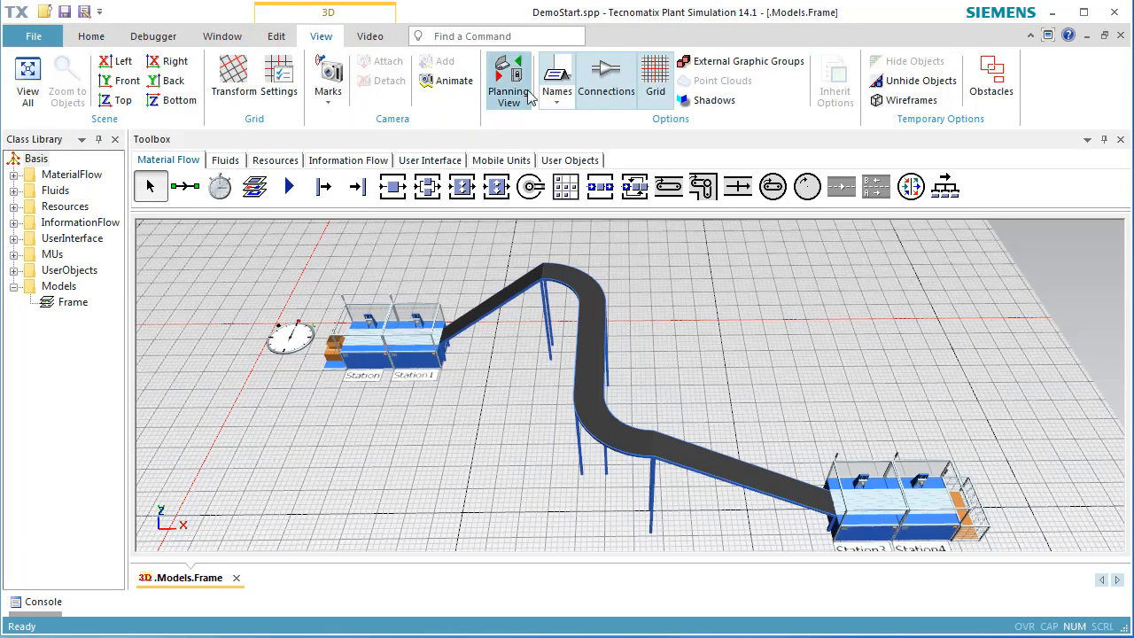
click(561, 73)
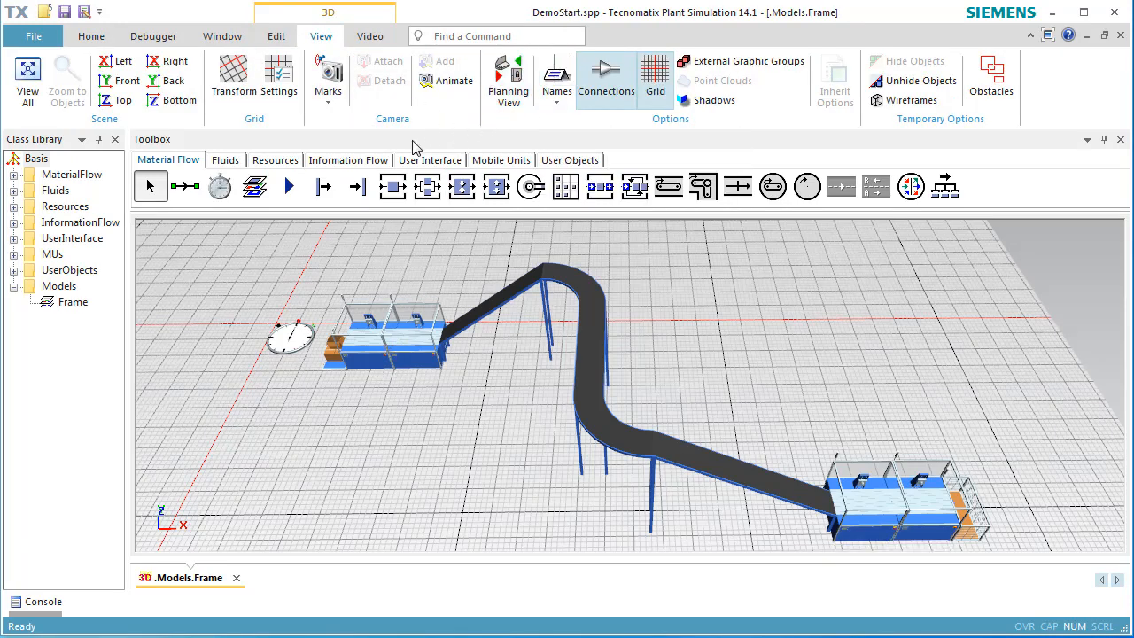
Insert four Workplaces, one directly in front of each station: Station, Station1, Station3 and Station4
click(290, 165)
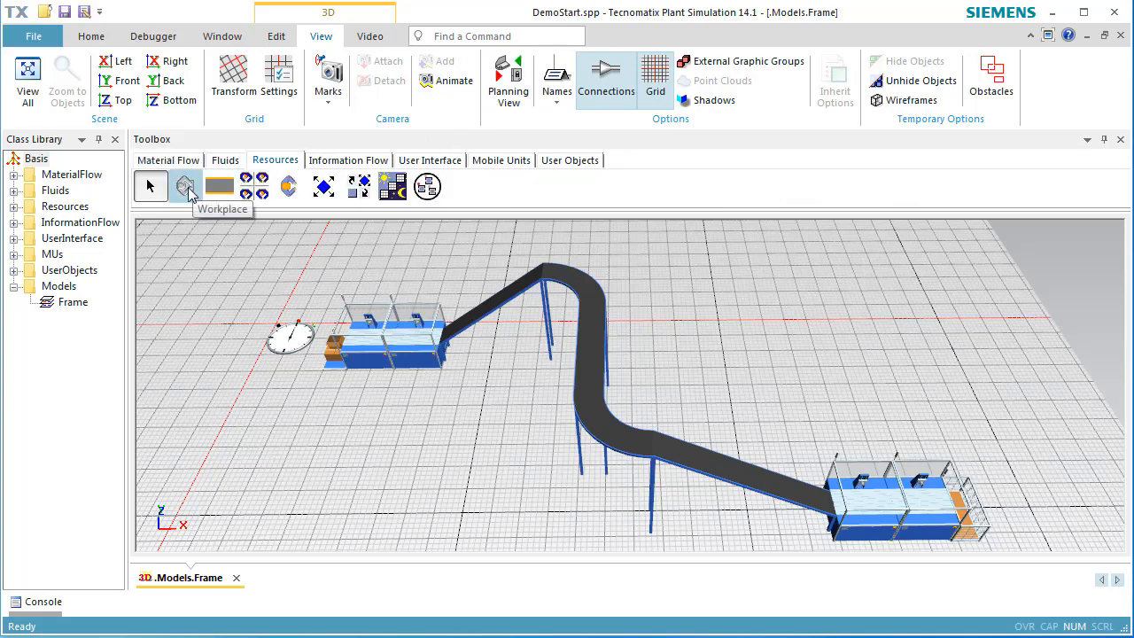
key(ctrl)
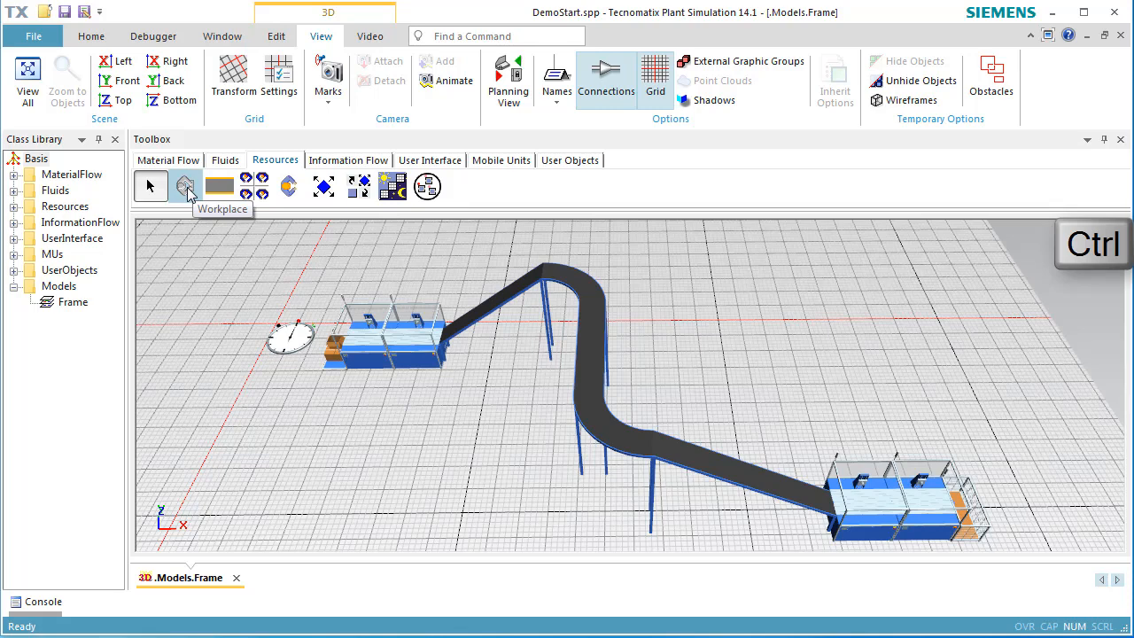
click(186, 189)
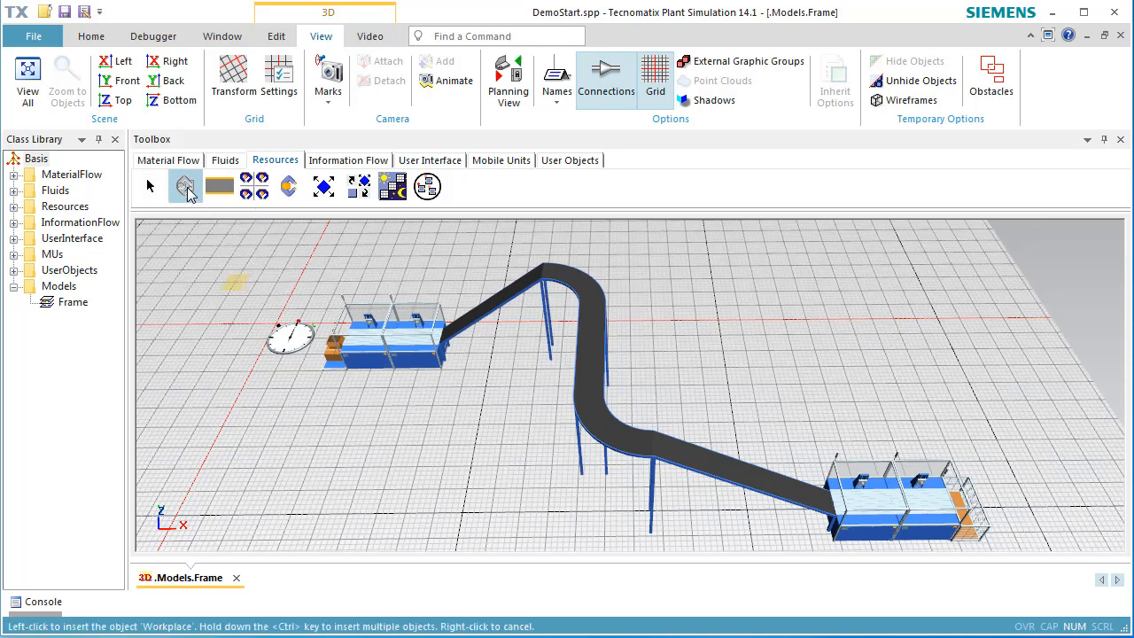
click(367, 390)
click(405, 390)
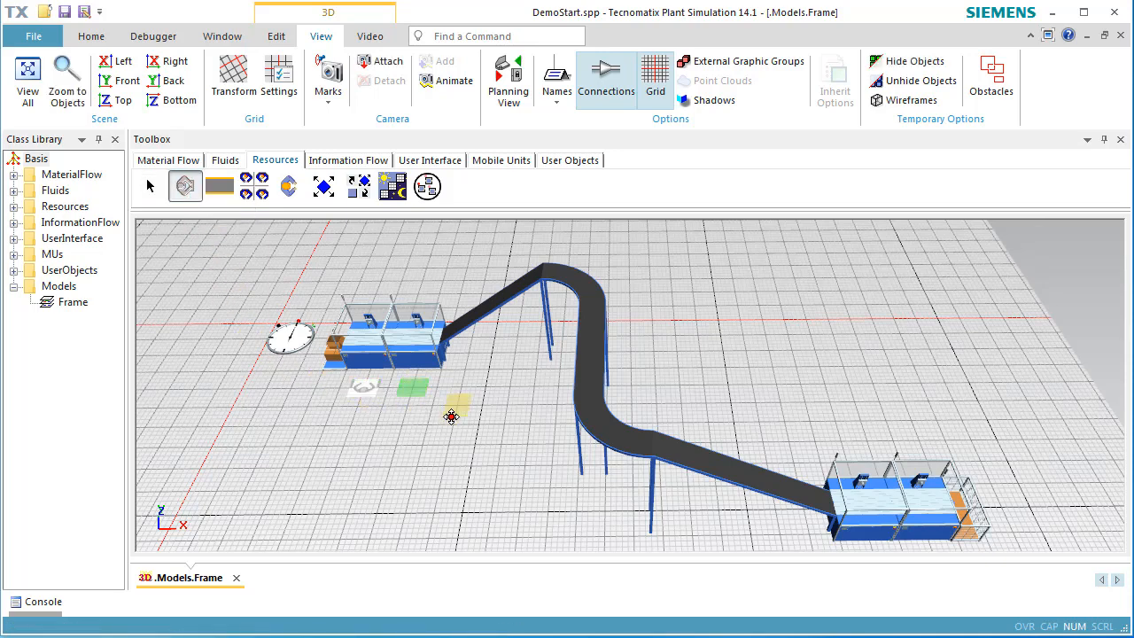
middle_drag(759, 425, 700, 312)
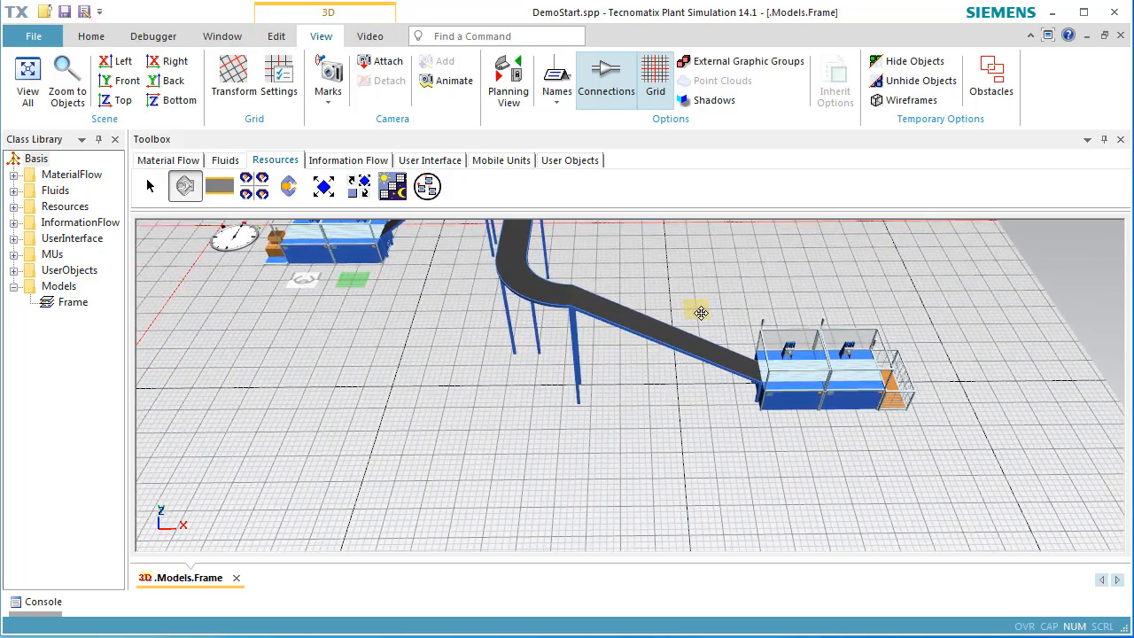
click(803, 442)
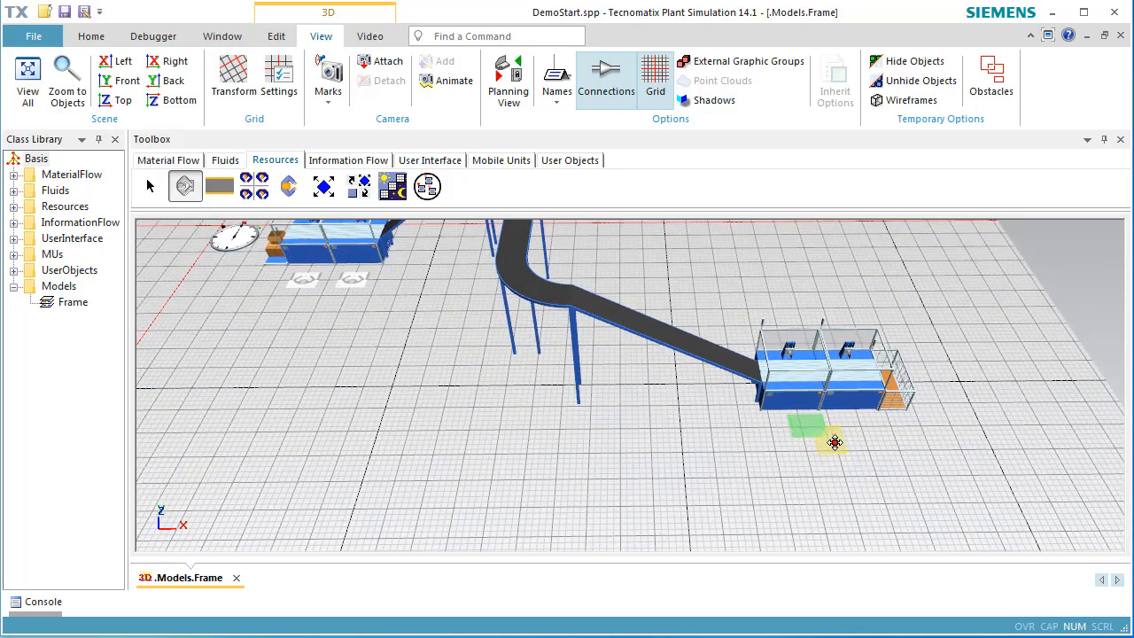
click(861, 442)
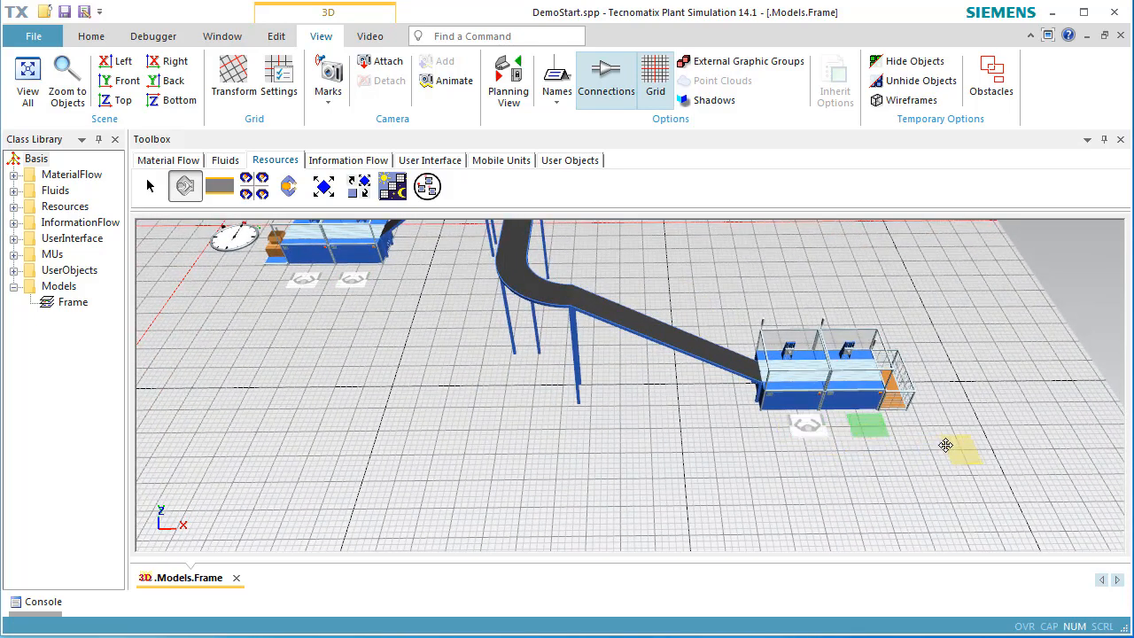
key(Escape)
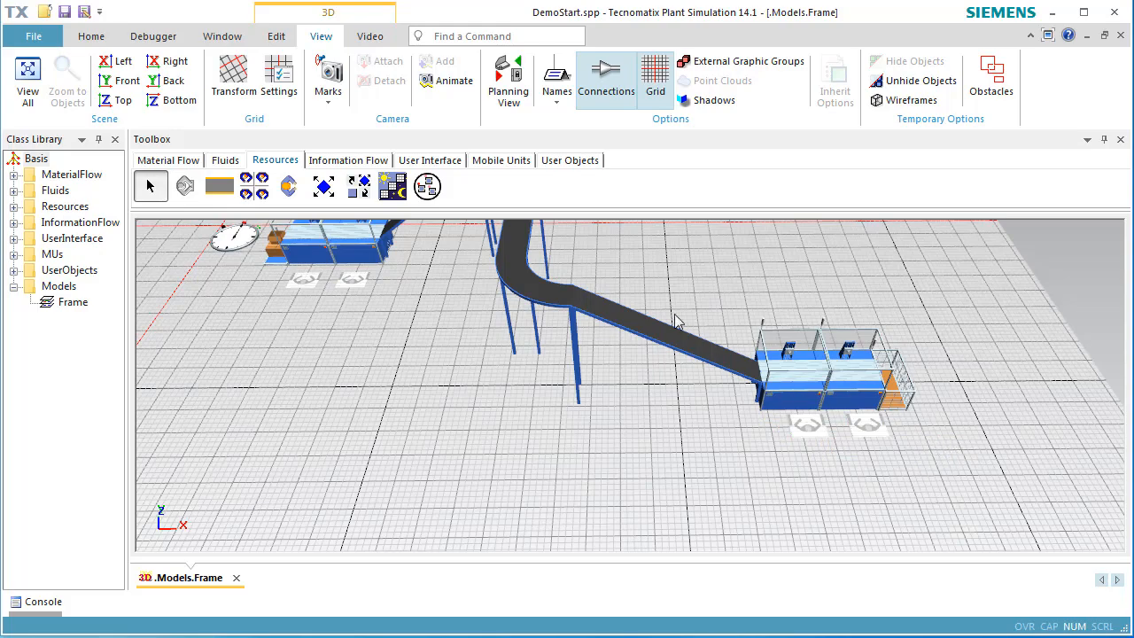
Insert a Broker and a WorkerPool side by side on the free floor behind the conveyor
right_drag(653, 294, 616, 483)
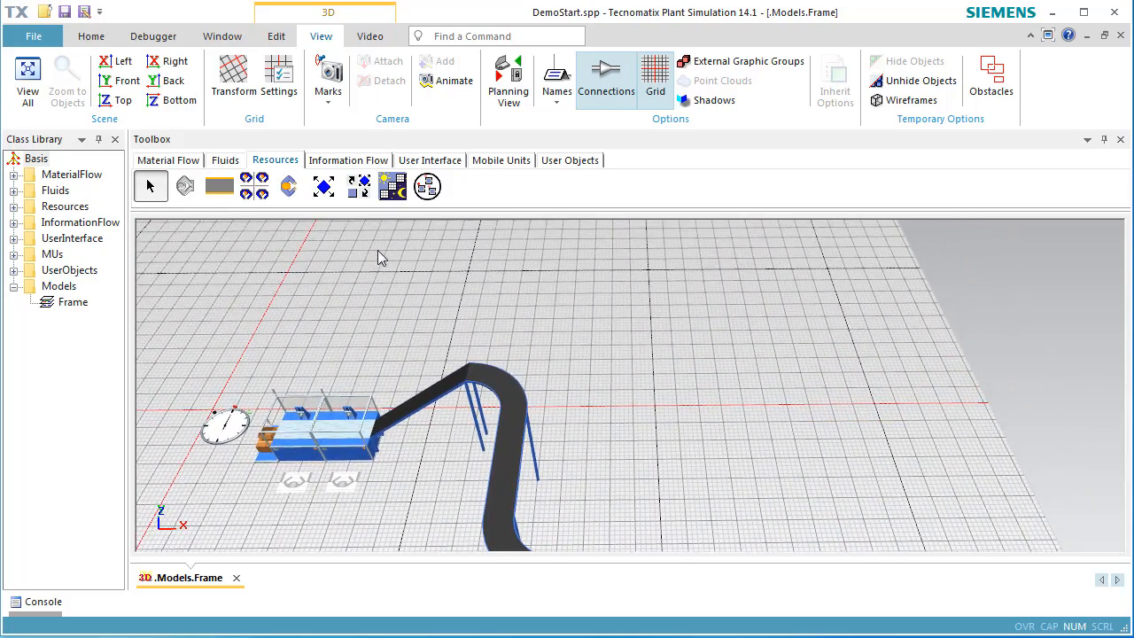
click(359, 186)
click(494, 304)
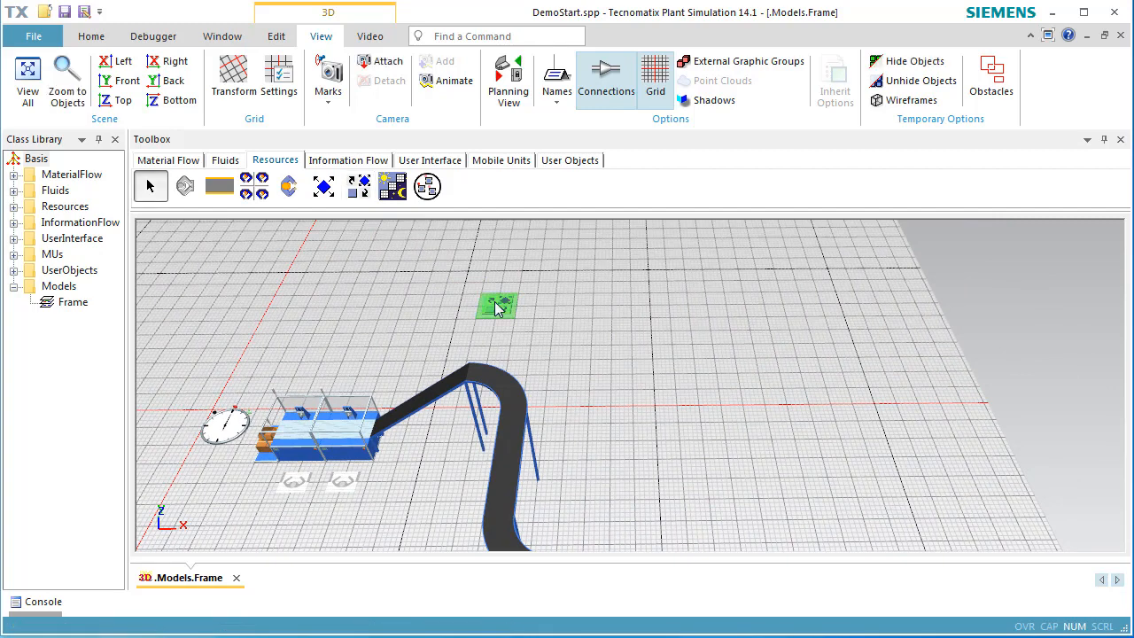
click(254, 186)
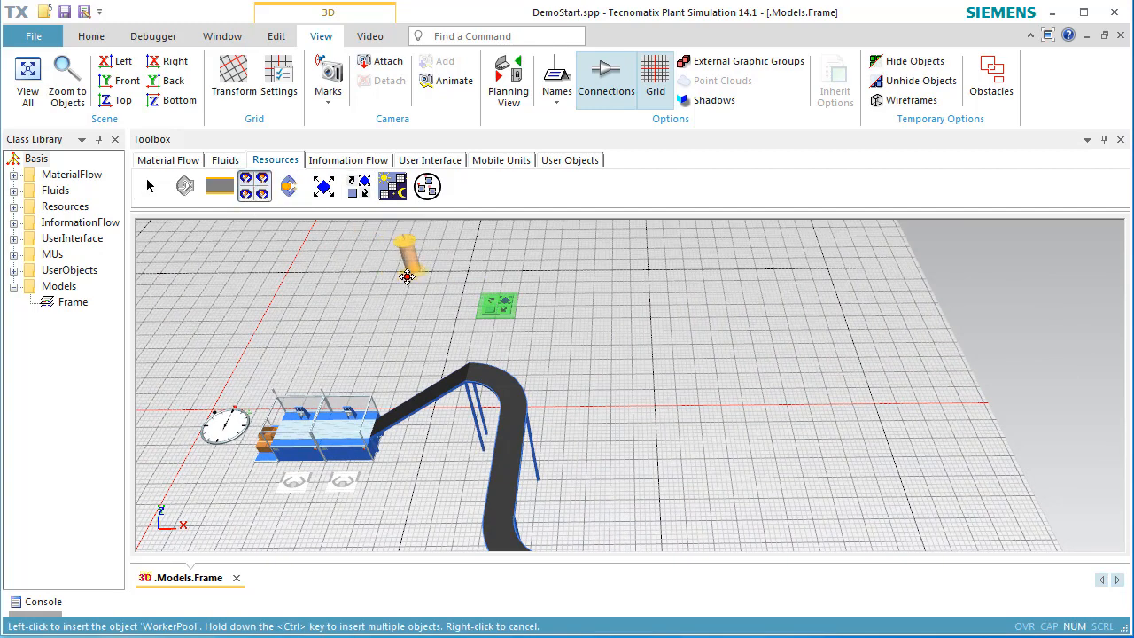
click(576, 311)
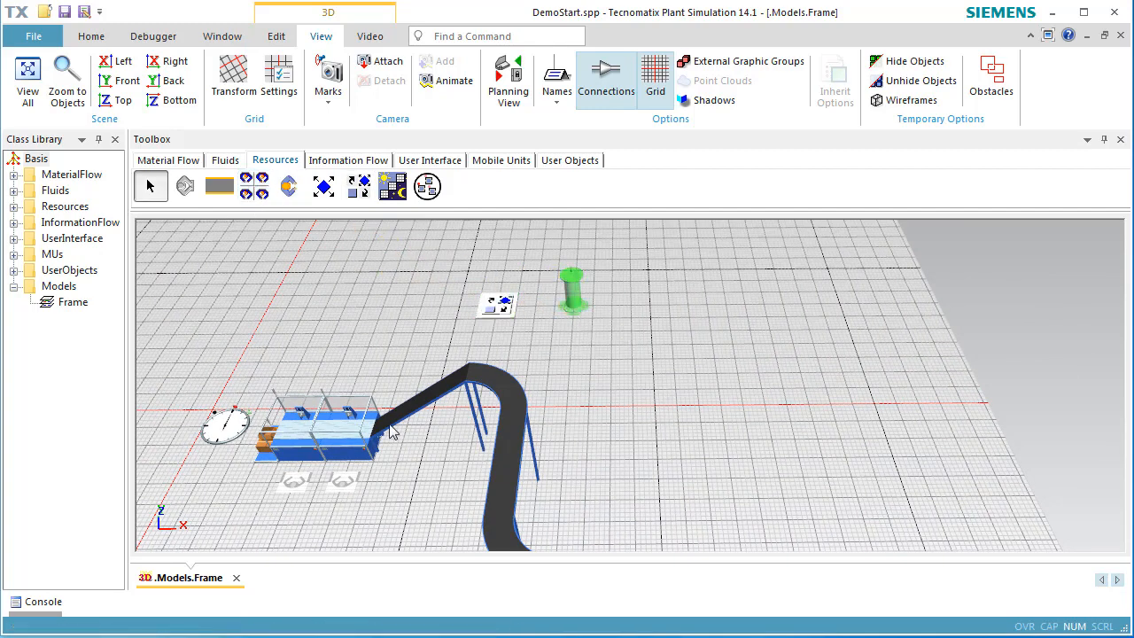
Activate the processing importer of Station, the first station after the source
double_click(292, 450)
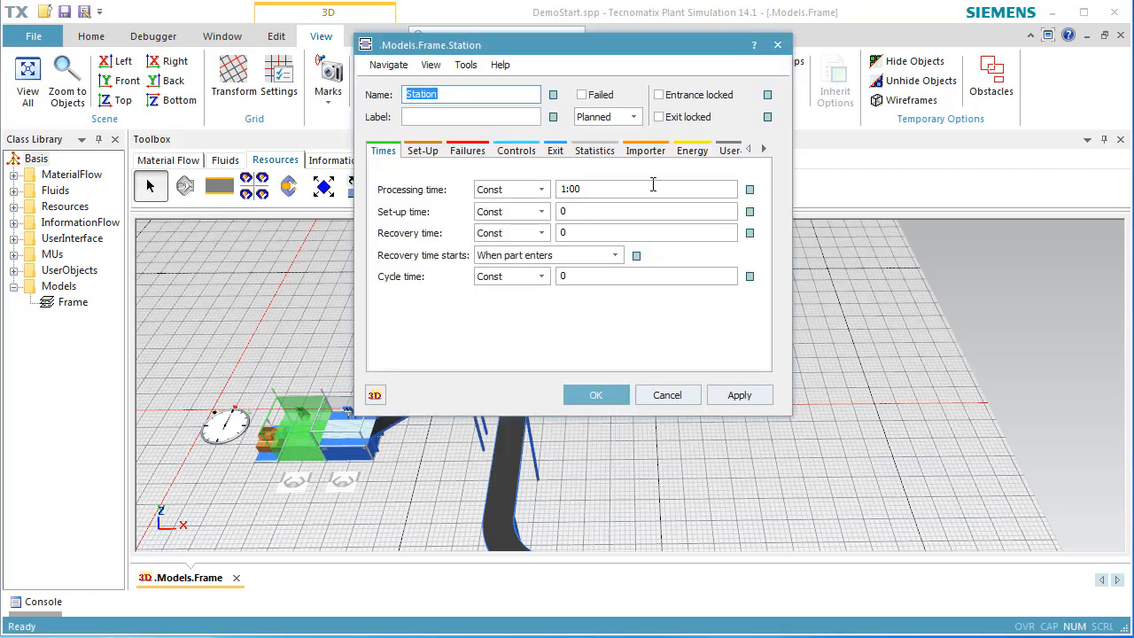
click(649, 152)
click(415, 210)
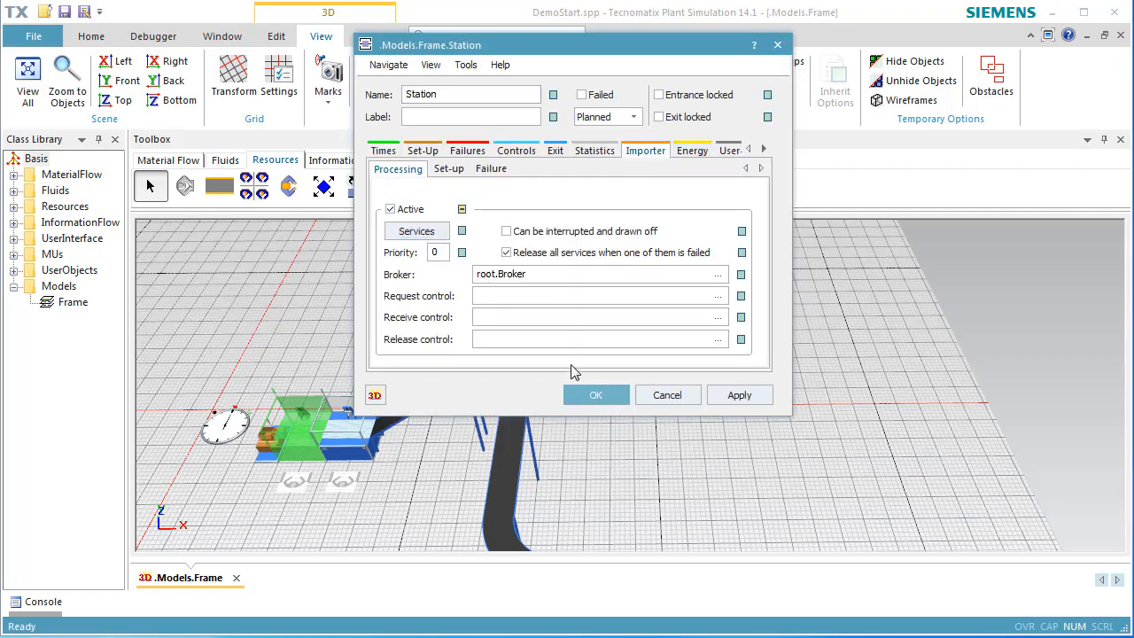
click(593, 398)
Activate the processing importer of Station1, the station just before the conveyor
double_click(365, 434)
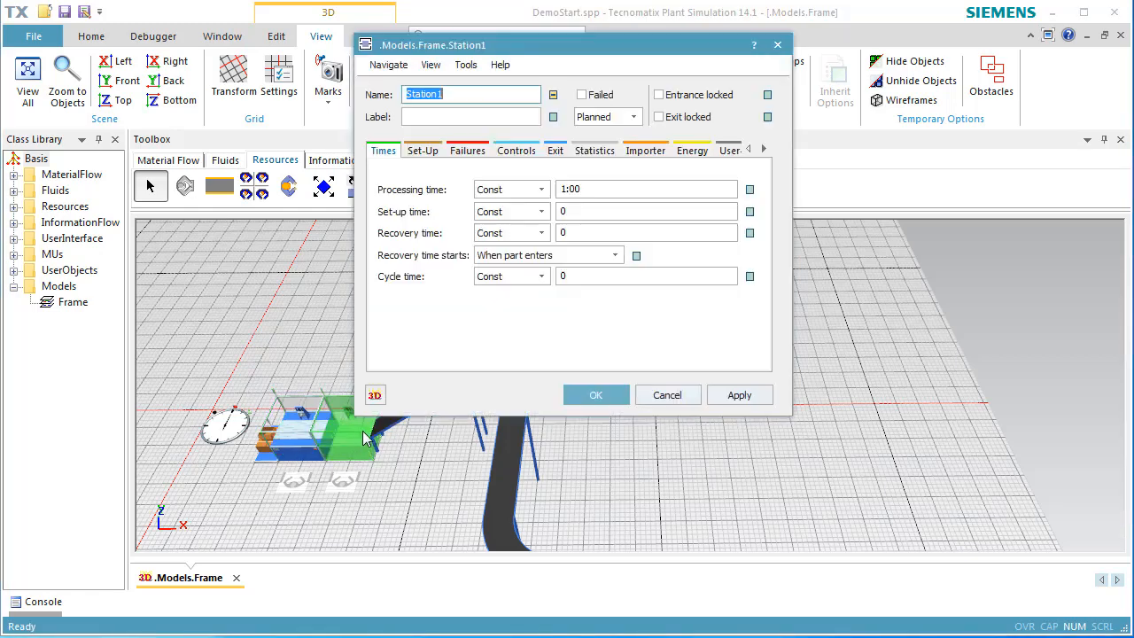
click(646, 151)
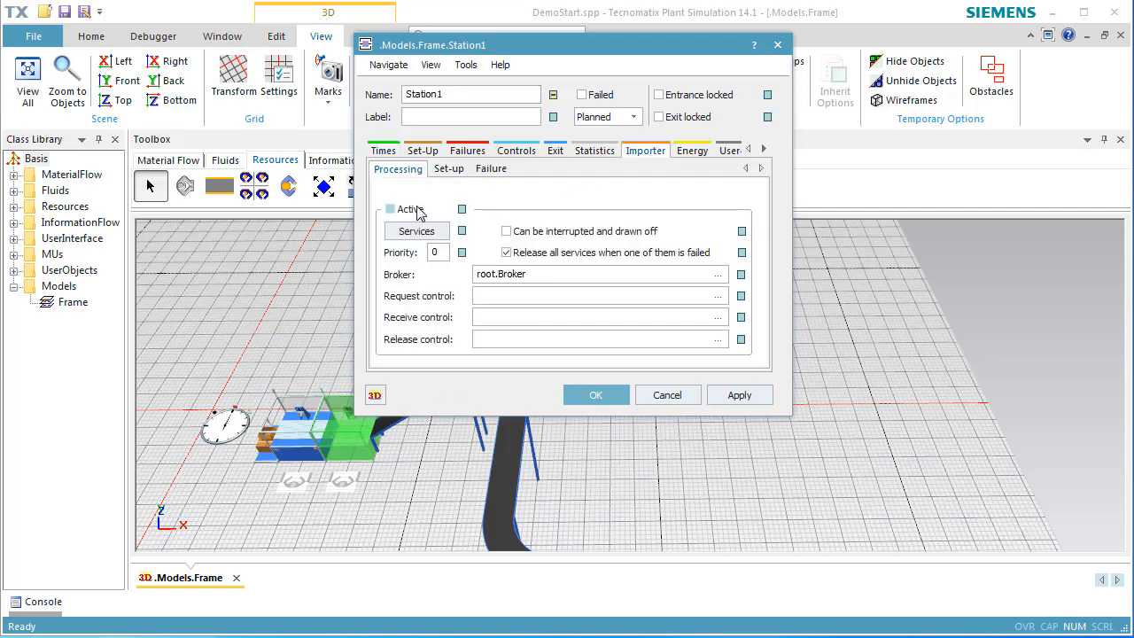
click(415, 210)
click(573, 399)
Activate the processing importer of Station3, the first station after the conveyor
drag(647, 457, 505, 310)
double_click(643, 455)
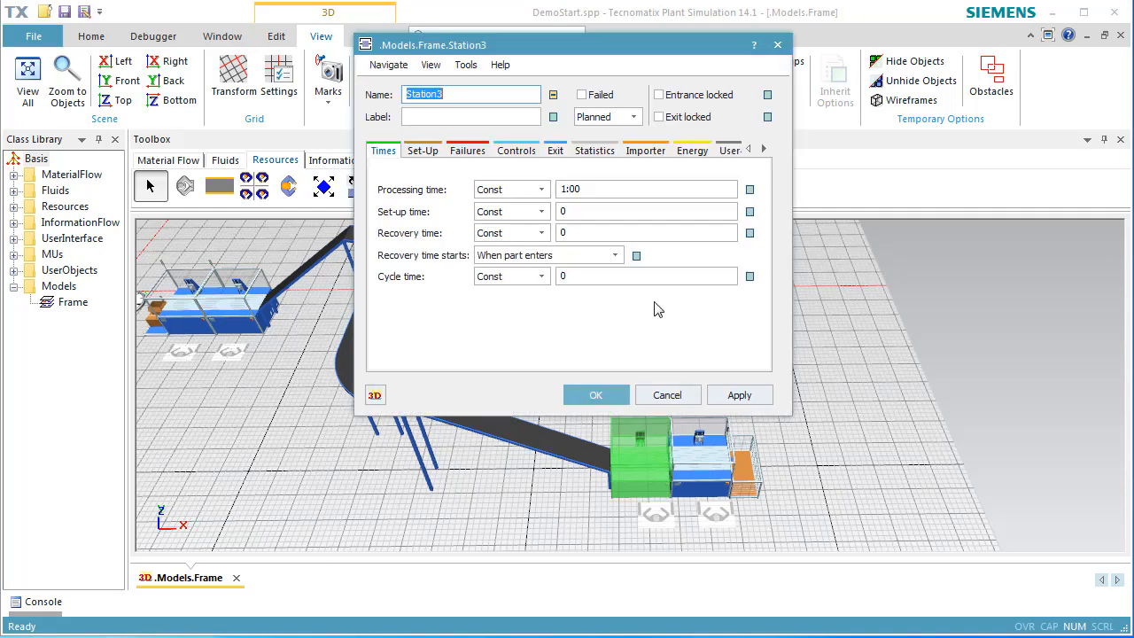
click(646, 151)
click(414, 210)
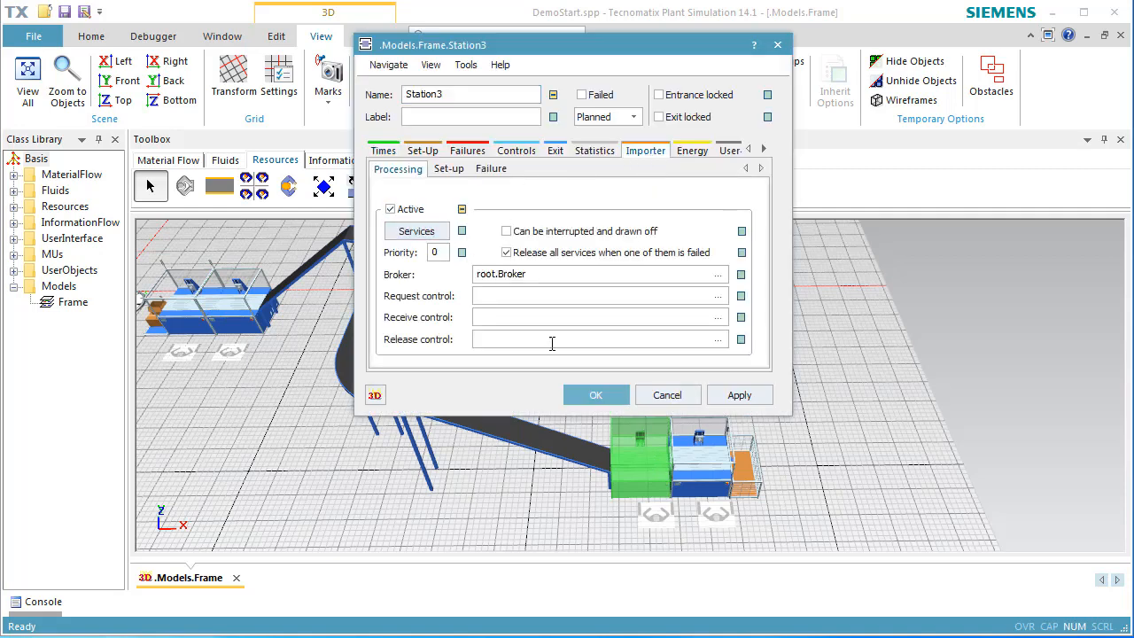
click(593, 397)
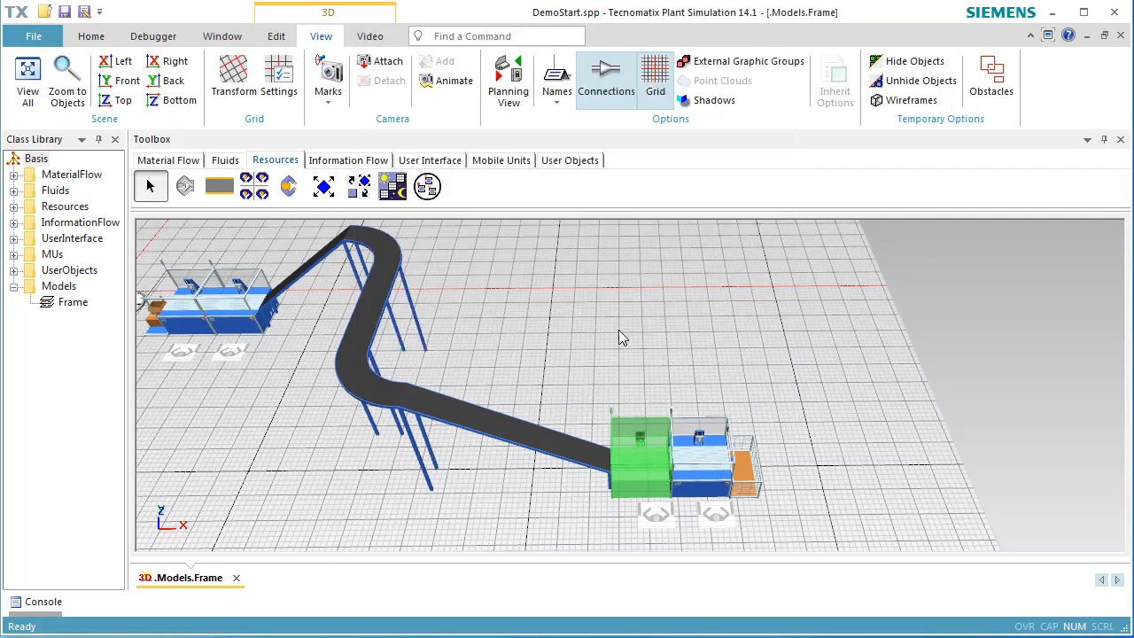
Activate the processing importer of Station4, the last station before the drain
click(695, 467)
double_click(695, 467)
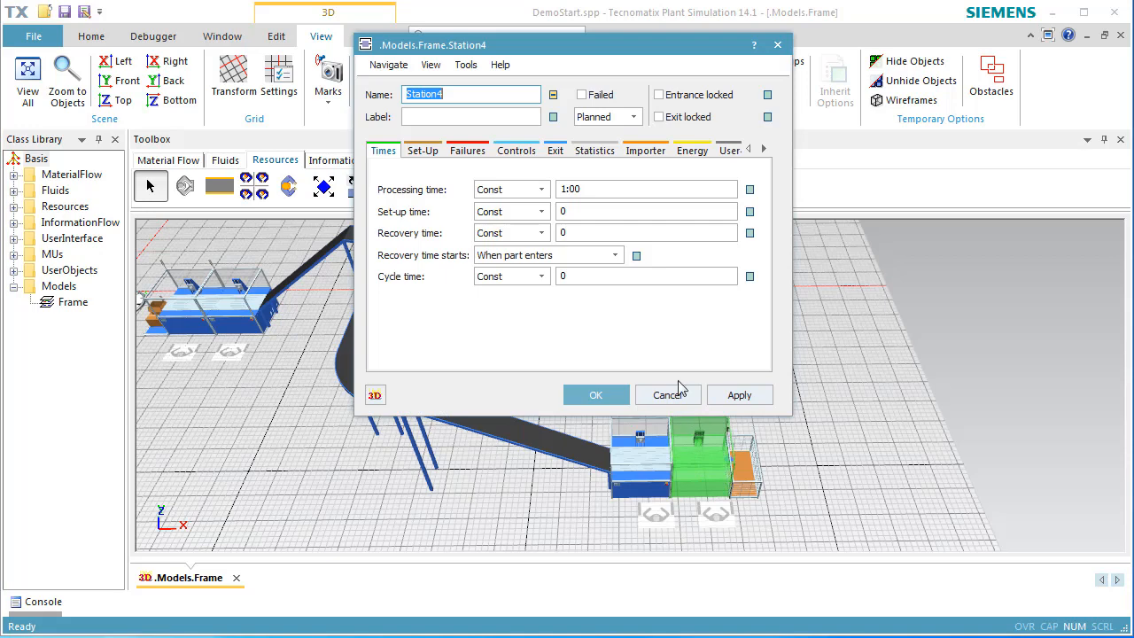
click(646, 151)
click(390, 209)
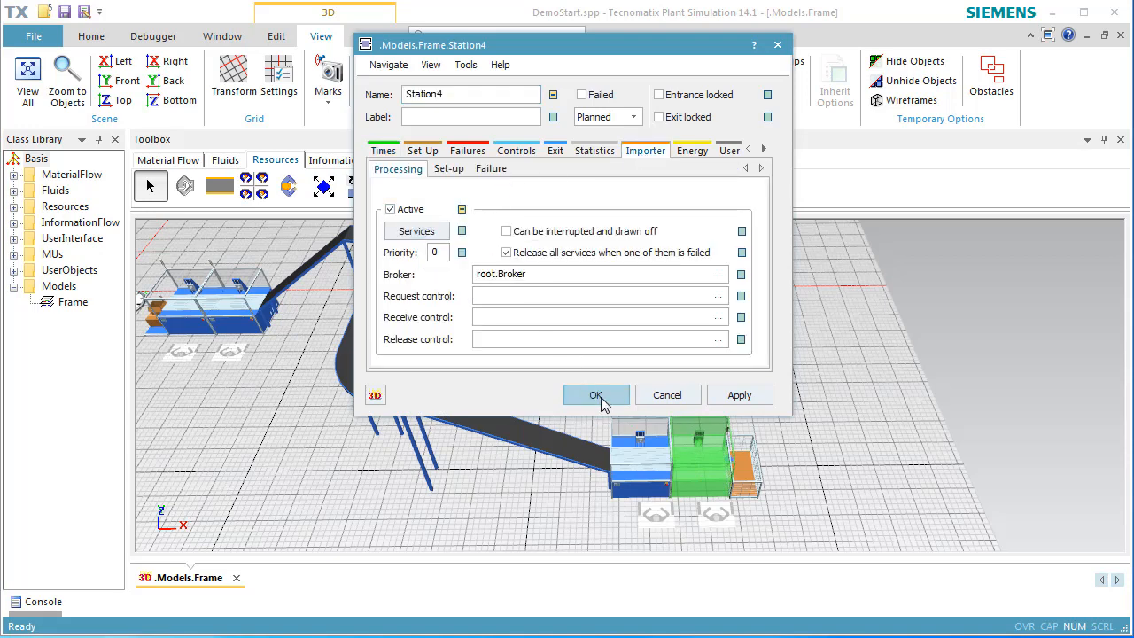
click(603, 397)
Start the simulation run of the frame to watch the worker serve the stations
click(637, 350)
right_click(651, 337)
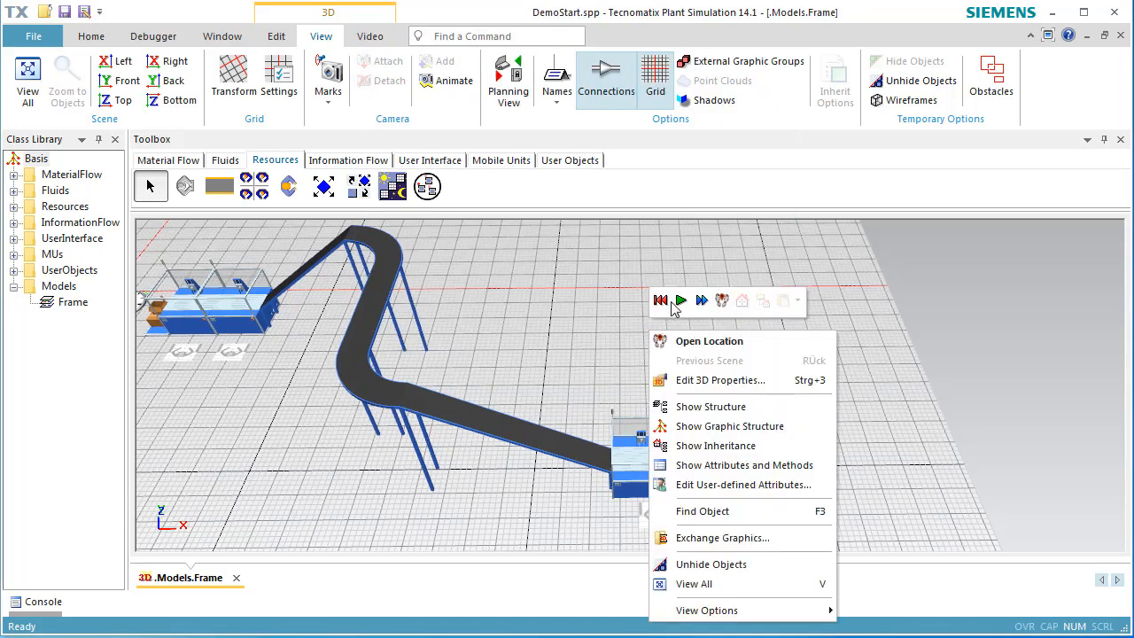
click(677, 301)
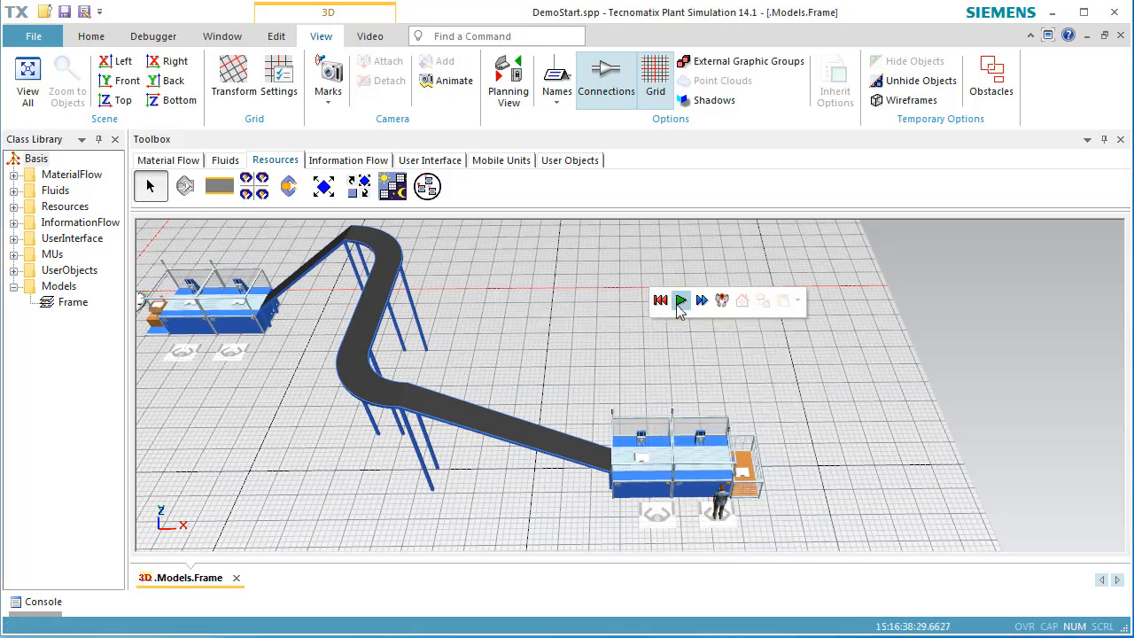
drag(241, 421, 412, 437)
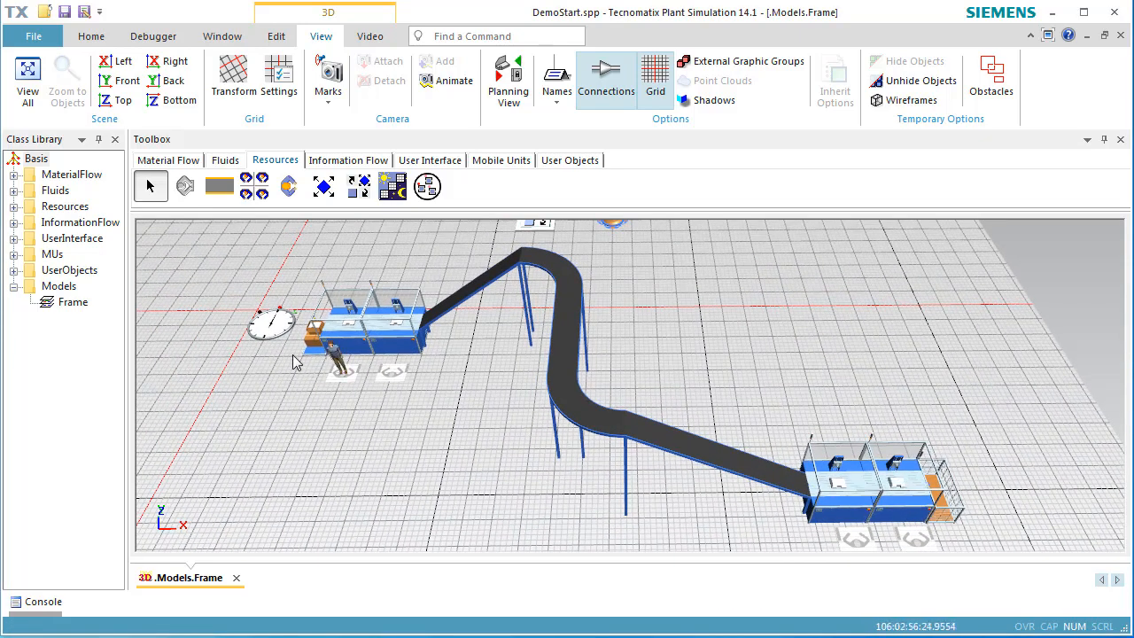
Set the EventController to run the simulation in real time at a factor of 10
double_click(272, 324)
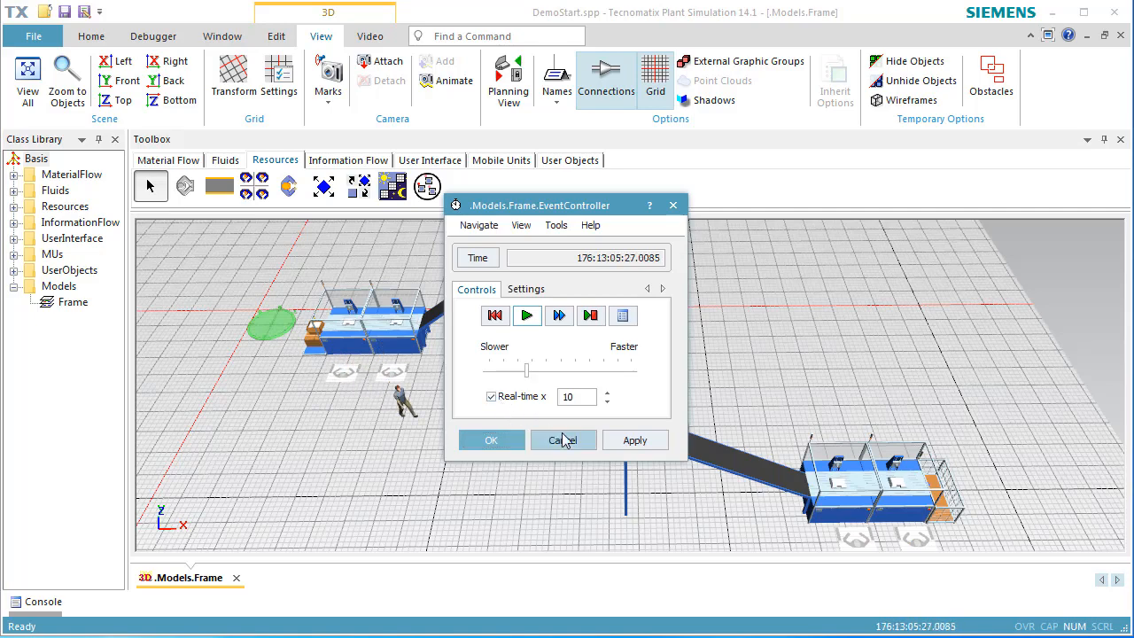
click(501, 443)
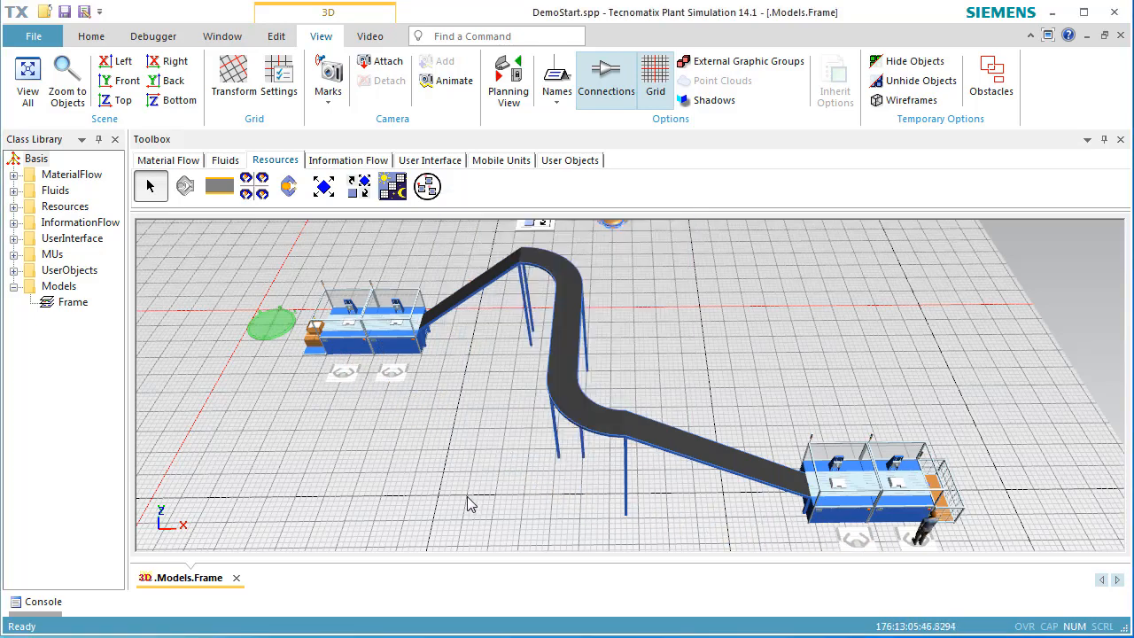
drag(470, 504, 438, 473)
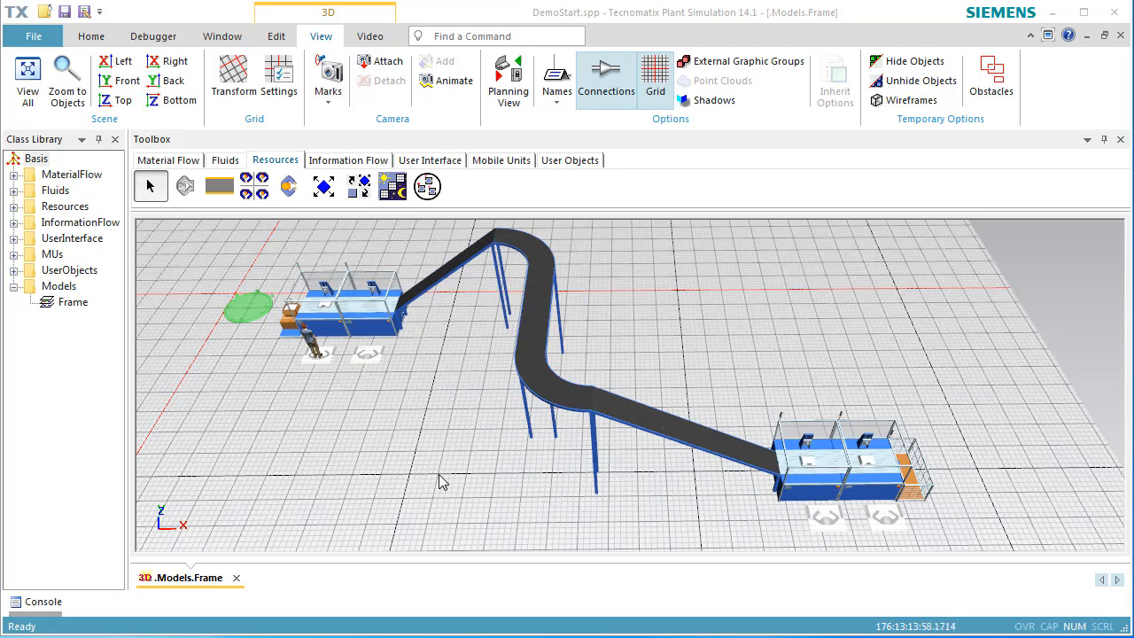
Reset the simulation and switch the 3D scene to the planning view
right_click(718, 304)
click(728, 274)
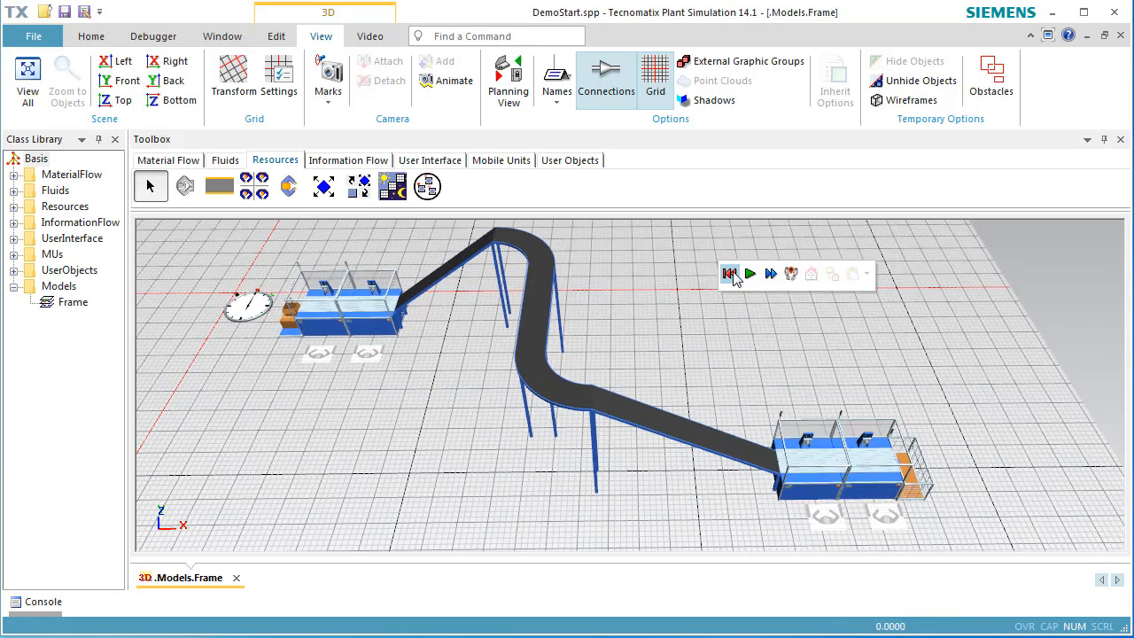
middle_drag(710, 323, 705, 373)
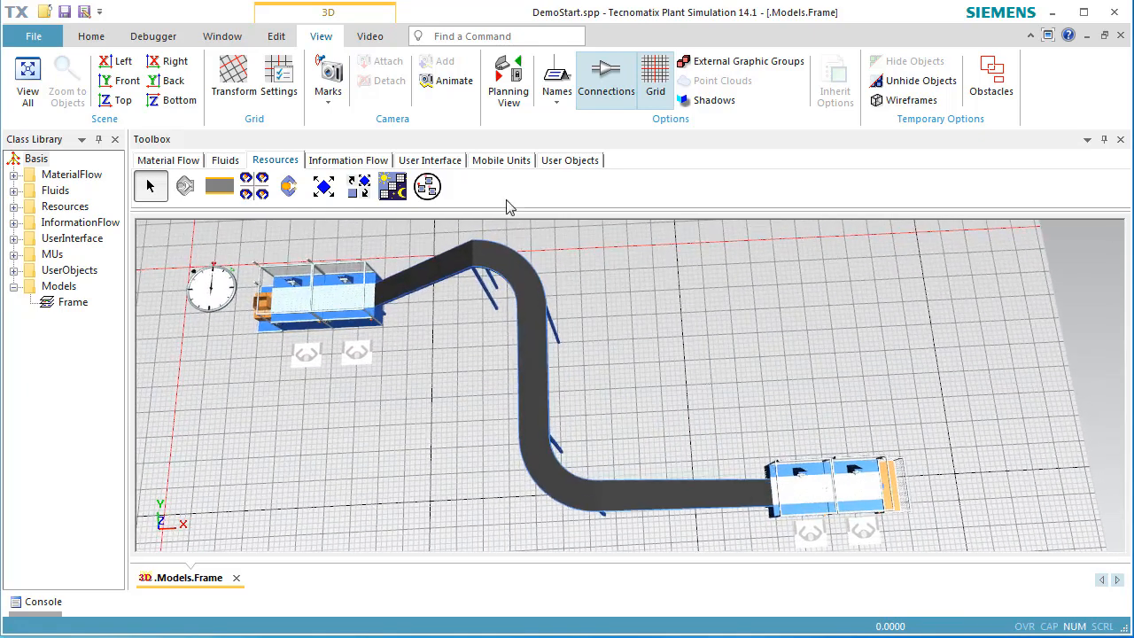
click(508, 88)
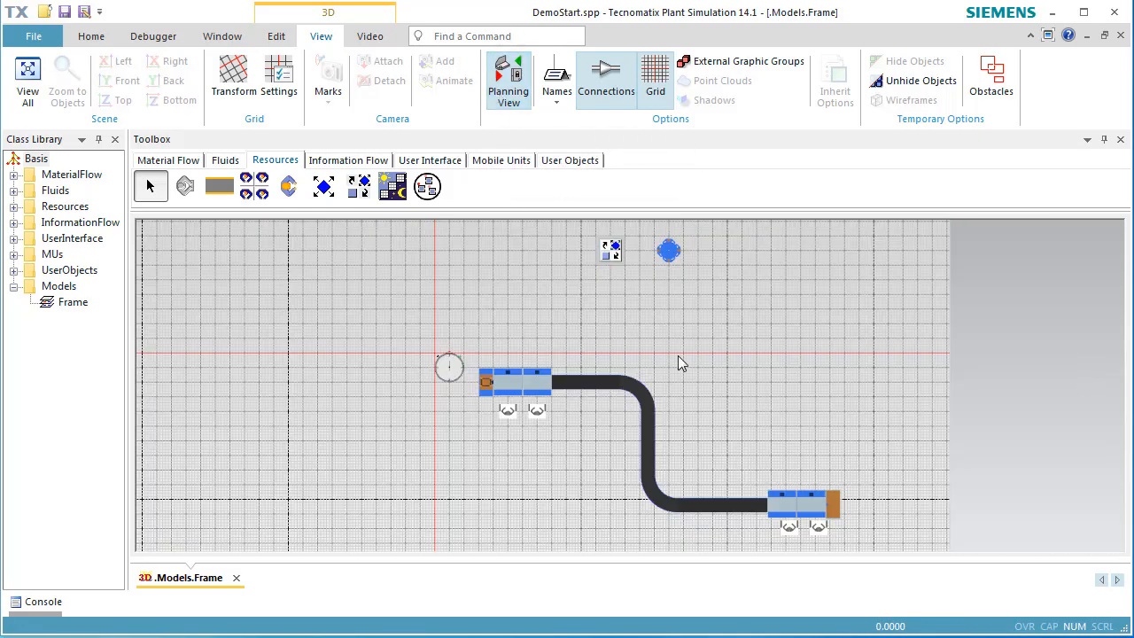
Insert two stations, one beside the conveyor's vertical section and one farther up and to the right
click(189, 164)
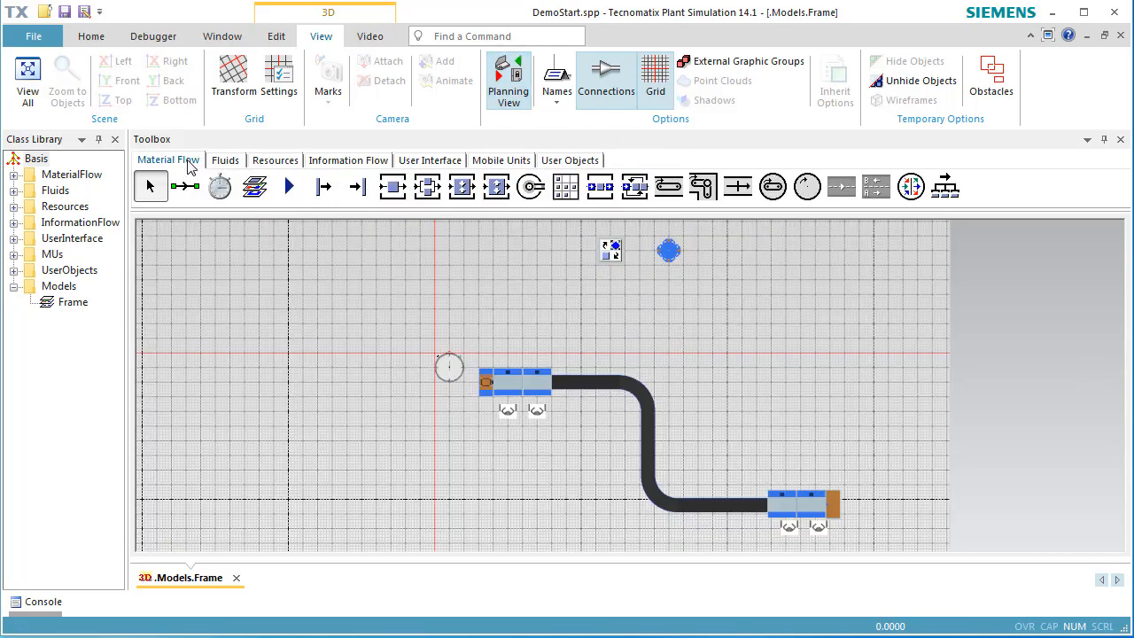
click(394, 190)
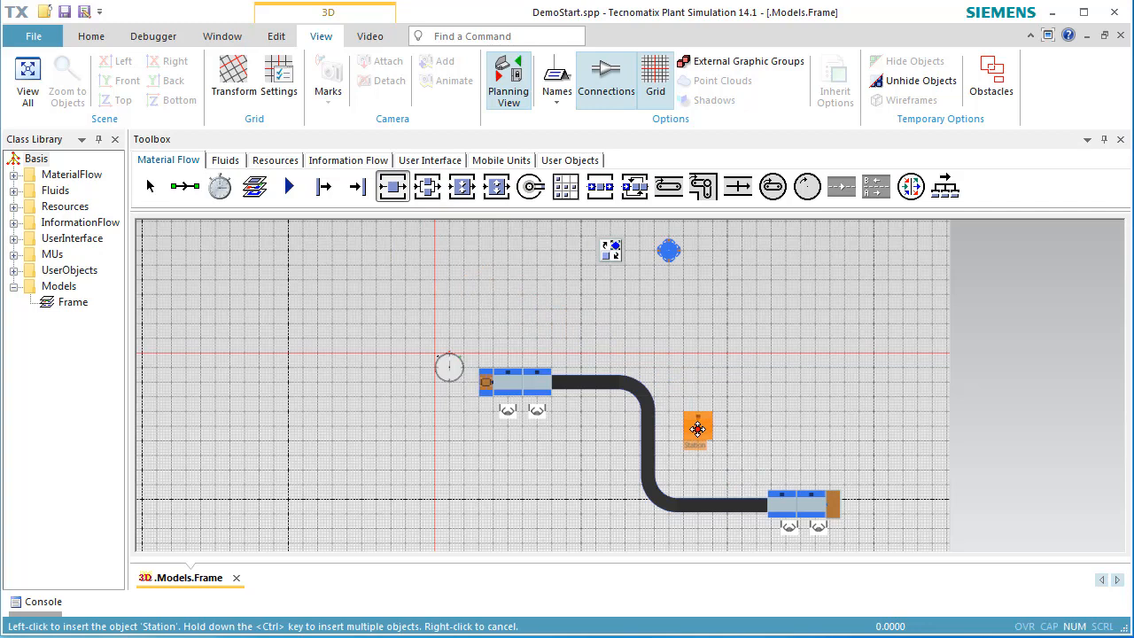
click(697, 440)
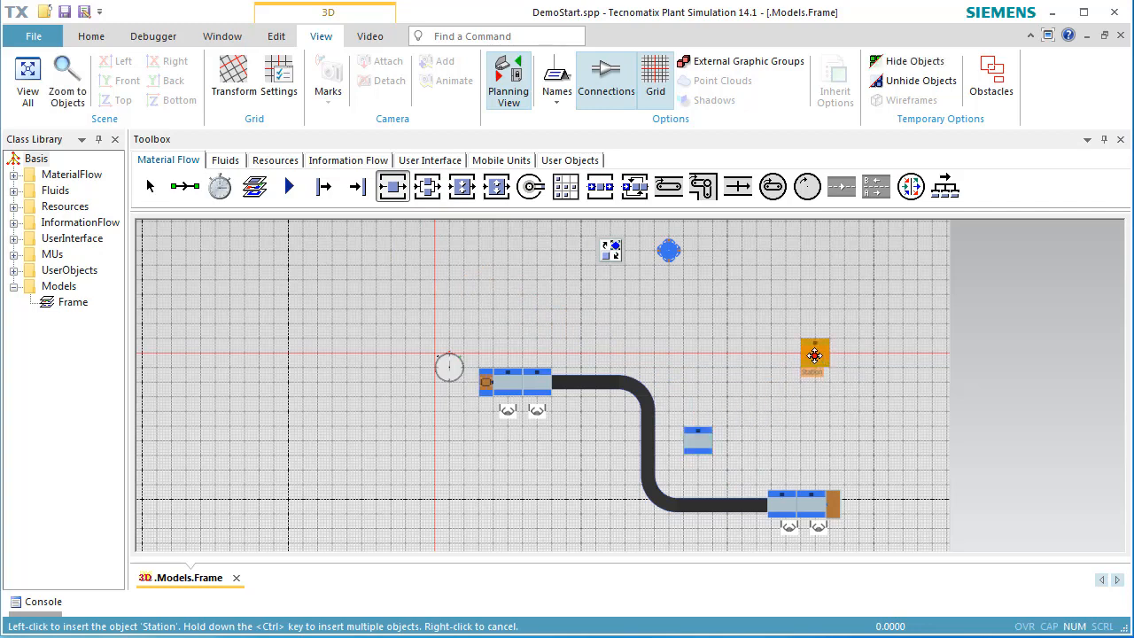
click(814, 355)
Insert a source above the conveyor's straight first section and a drain just right of the upper new station
click(323, 186)
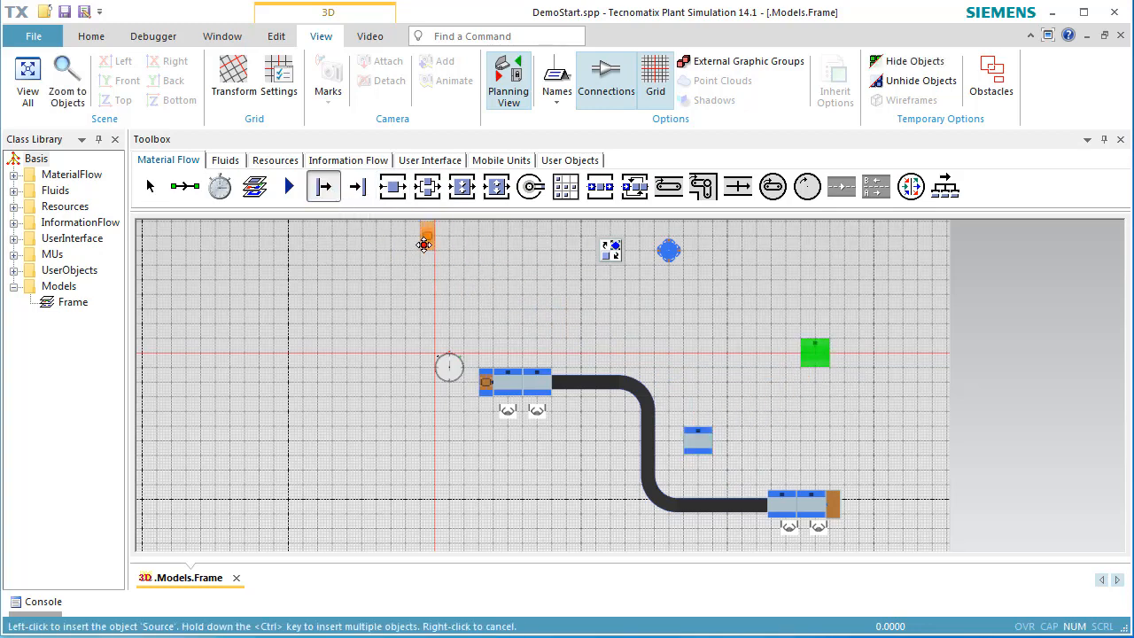
click(603, 323)
click(358, 186)
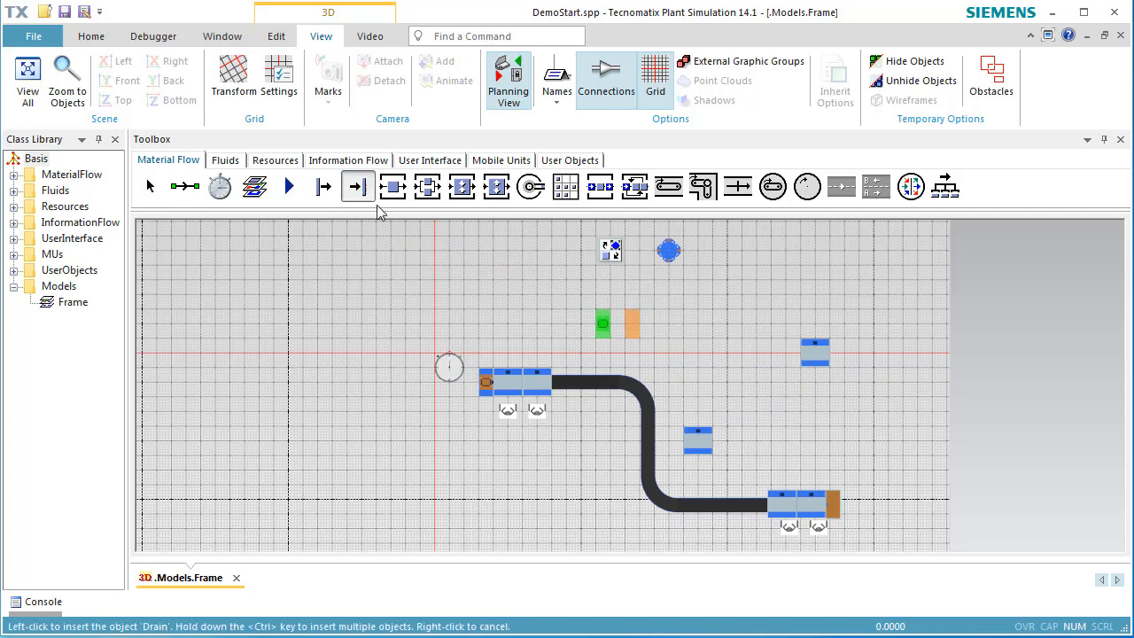
click(852, 356)
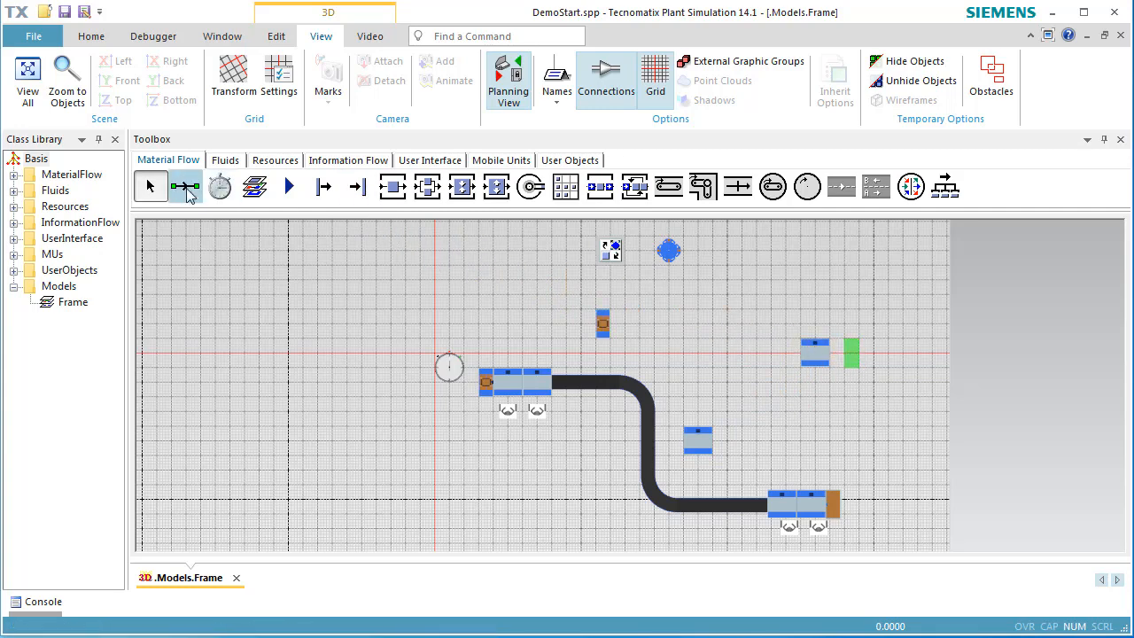
Connect the new source through Station2 and Station5 to the new drain
click(186, 186)
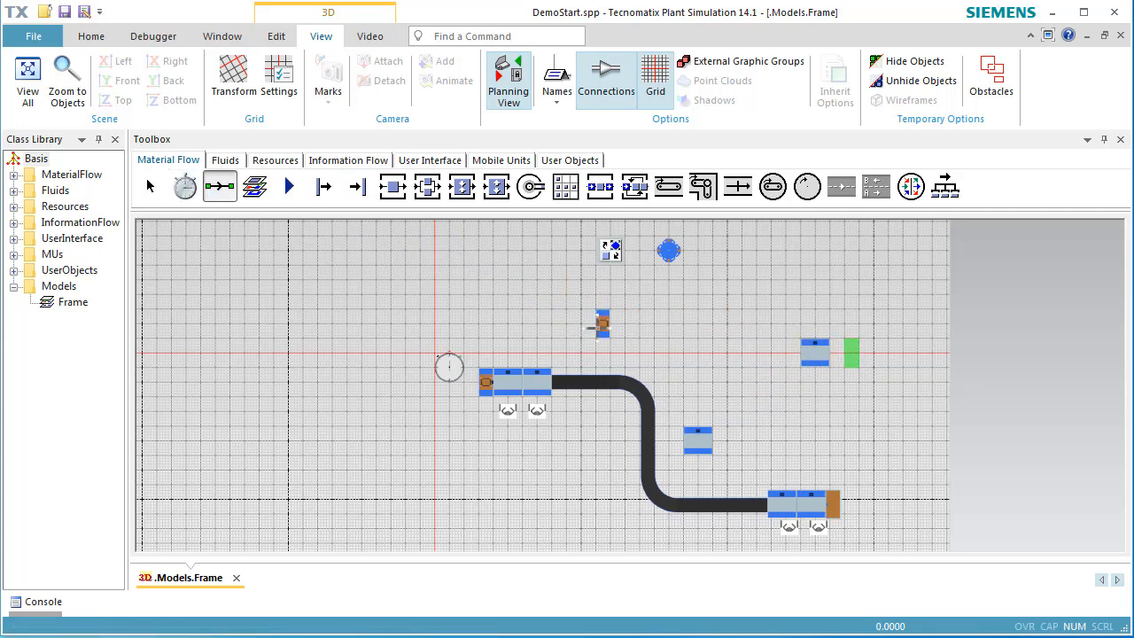
click(603, 326)
click(697, 438)
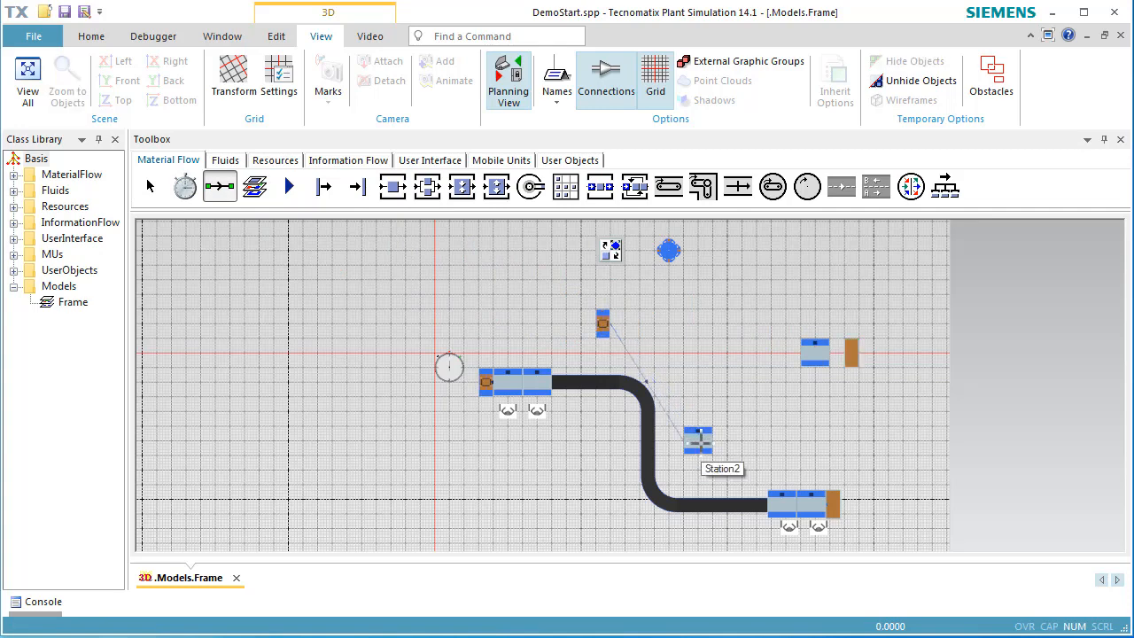
click(813, 352)
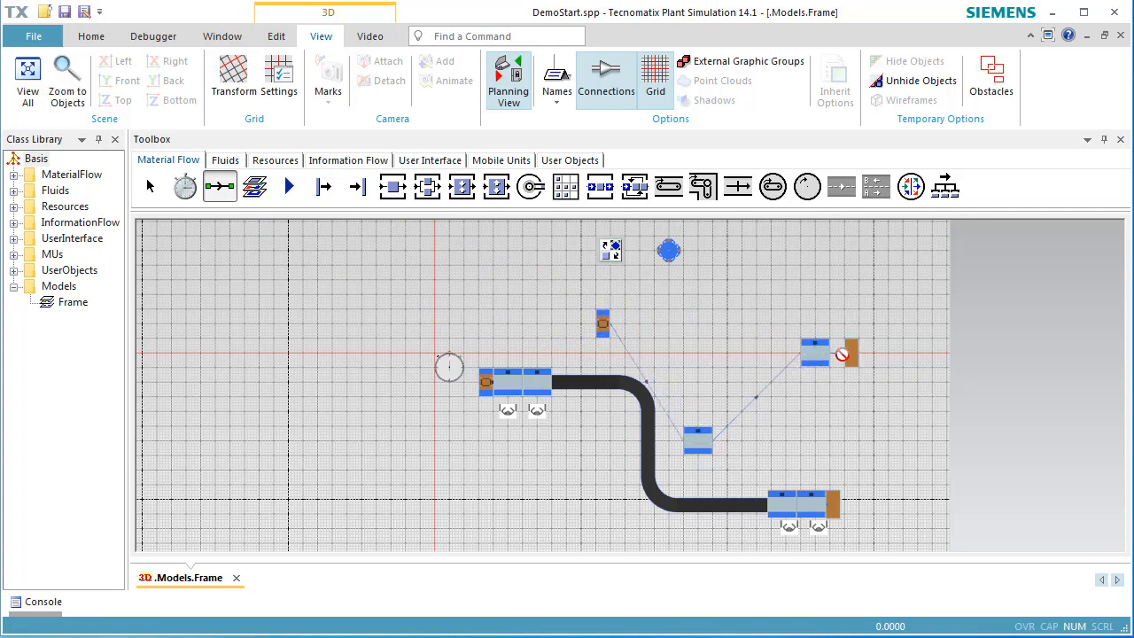
click(849, 352)
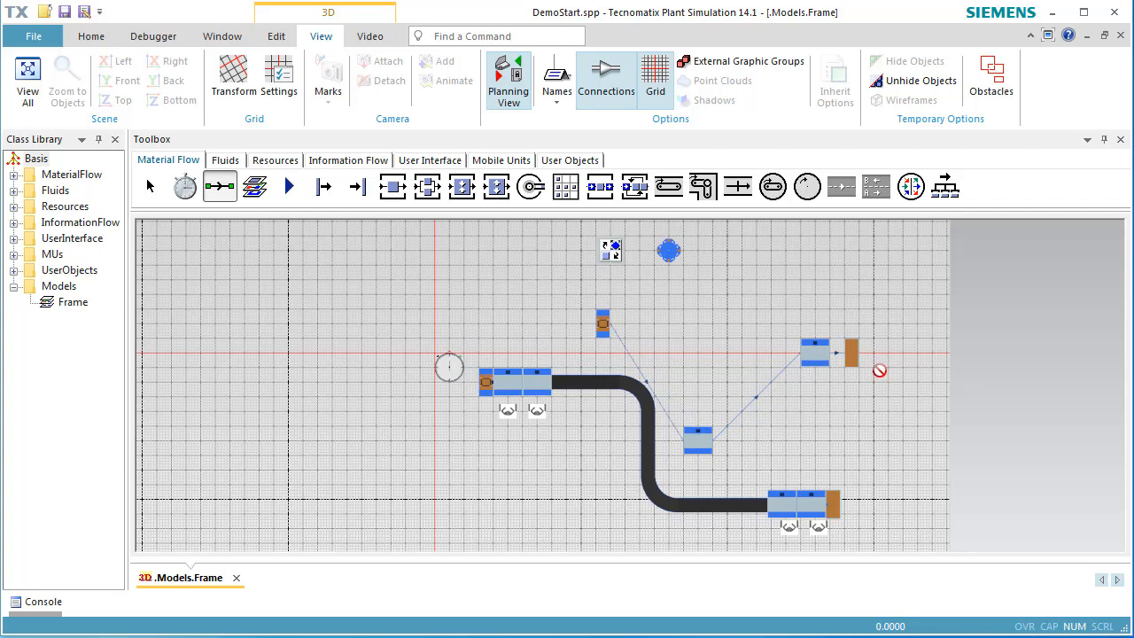
key(Escape)
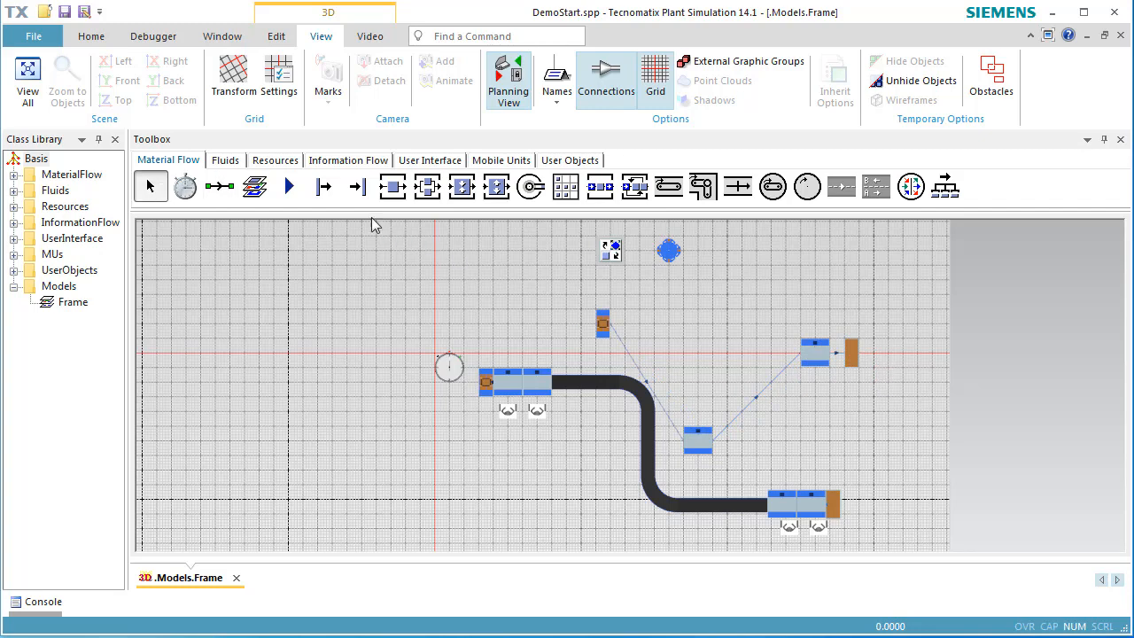
Insert a workplace directly below each of the two new stations, Station2 and Station5
click(275, 160)
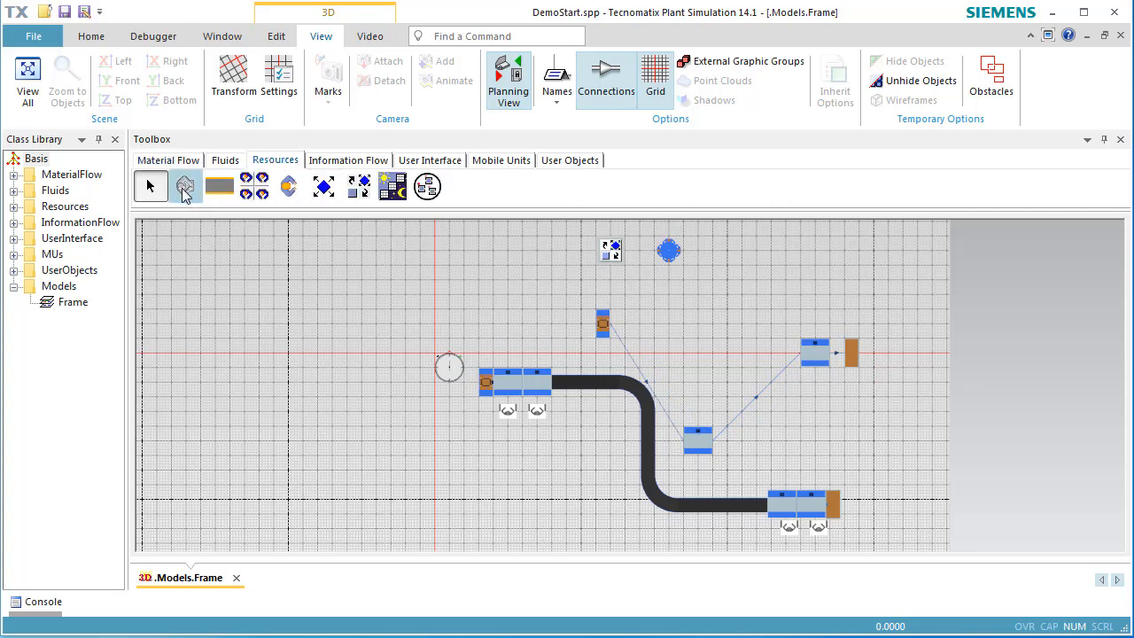
click(184, 187)
click(696, 476)
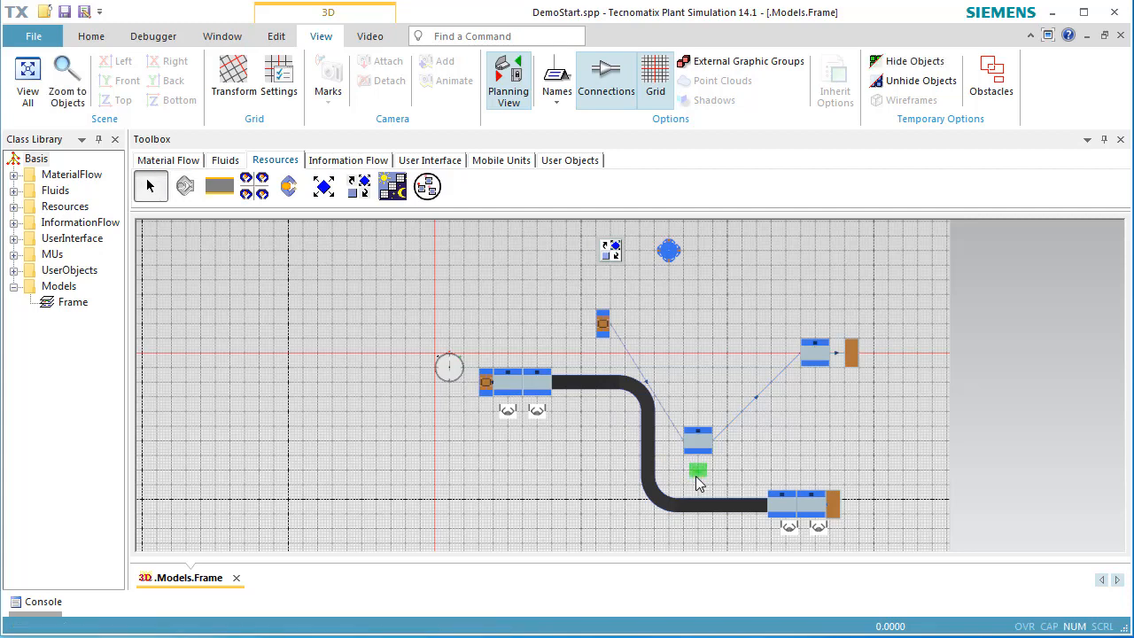
click(184, 186)
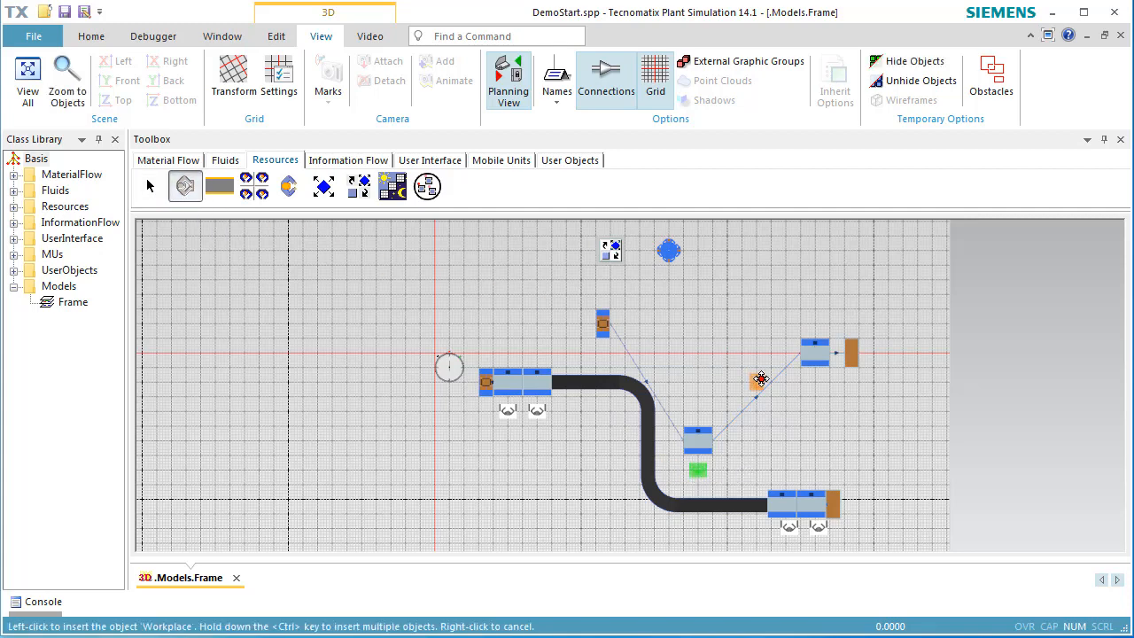
click(813, 384)
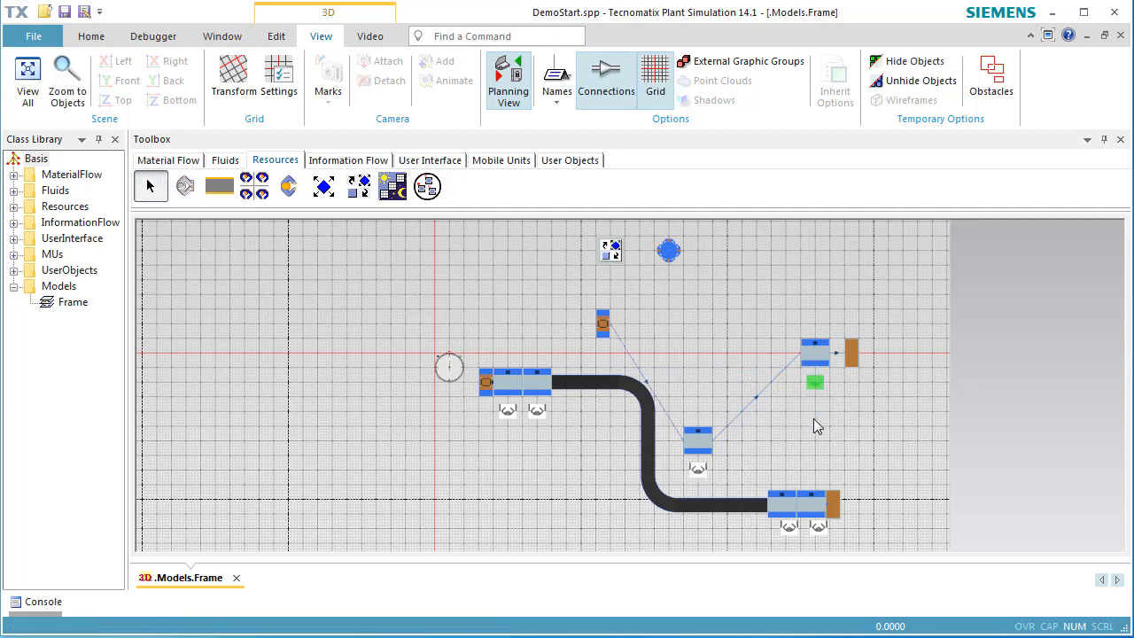
Activate the processing importer of Station2
double_click(697, 442)
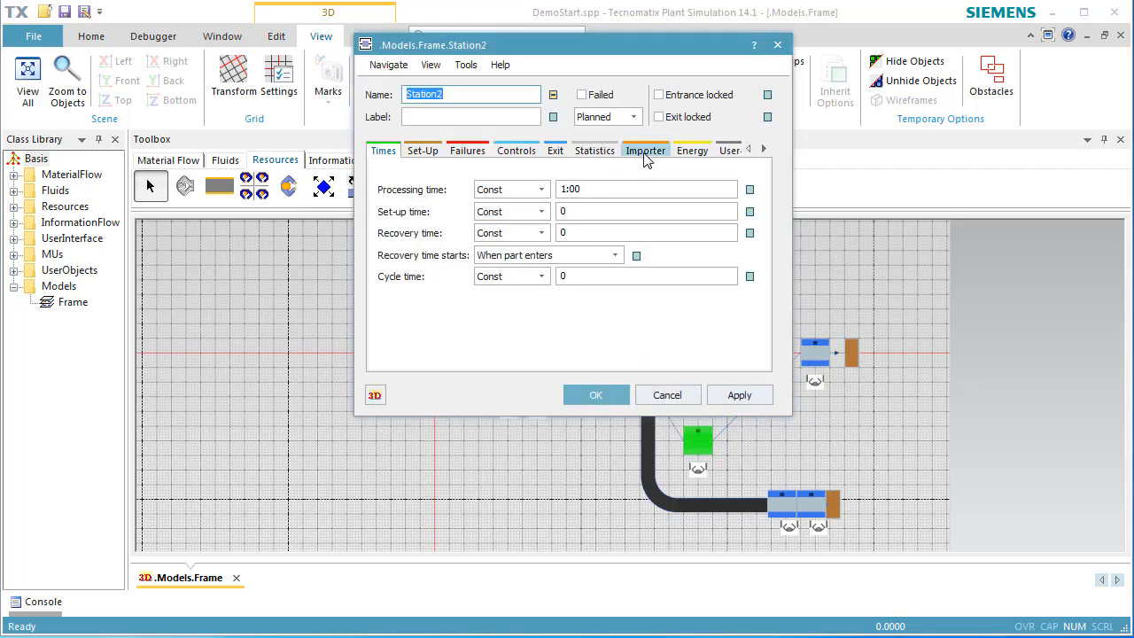
click(644, 152)
click(390, 209)
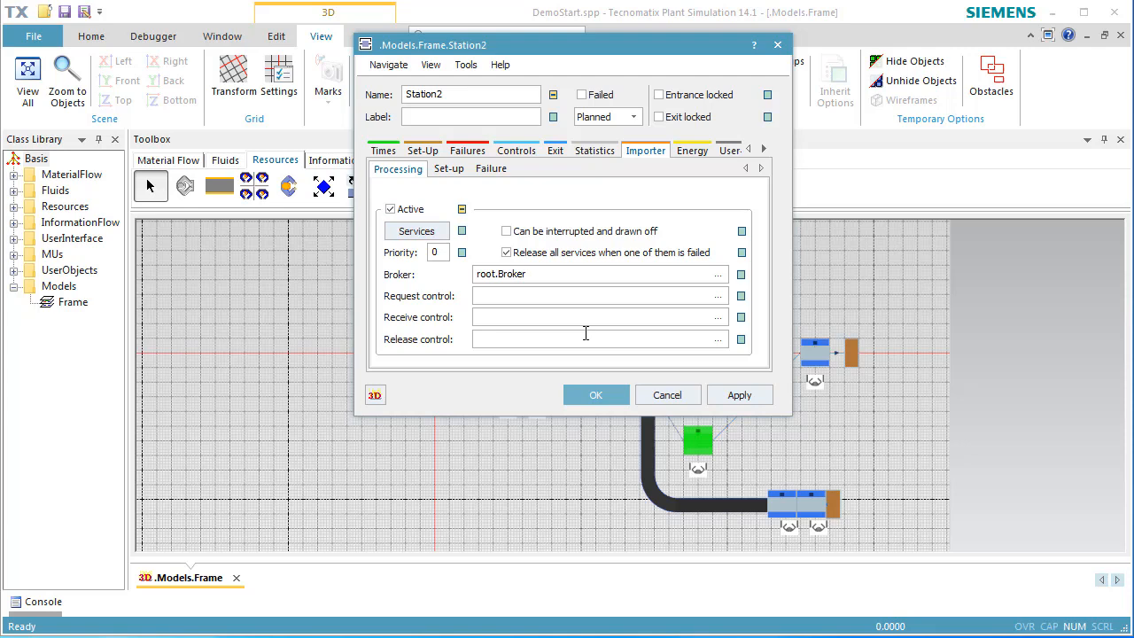
click(609, 398)
Activate the processing importer of Station5, the station before the new drain
double_click(811, 358)
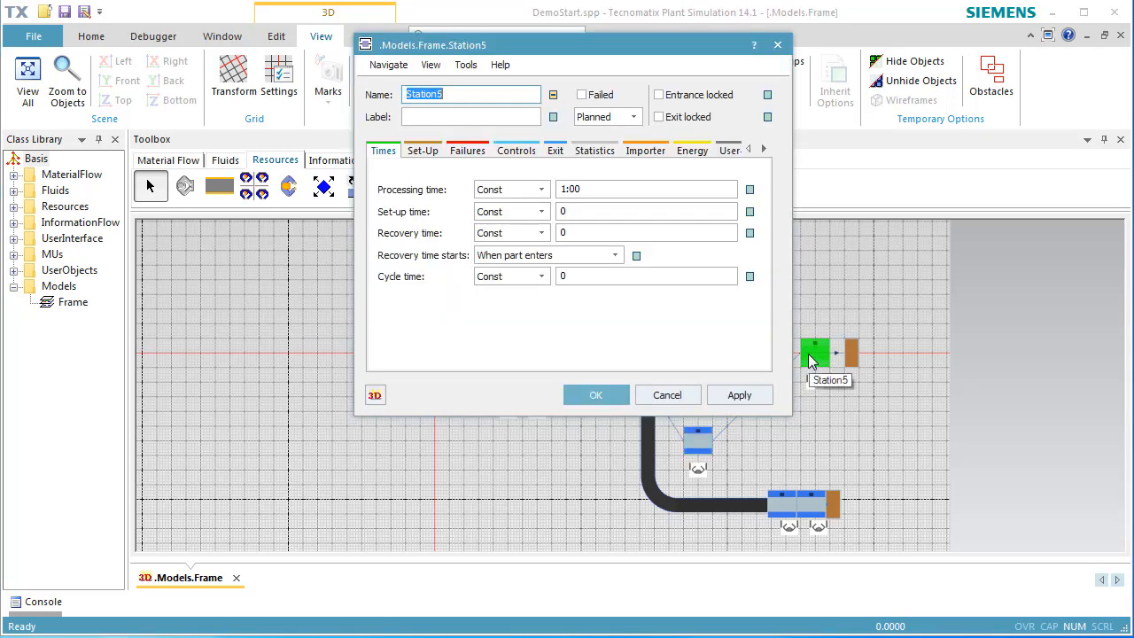
click(645, 152)
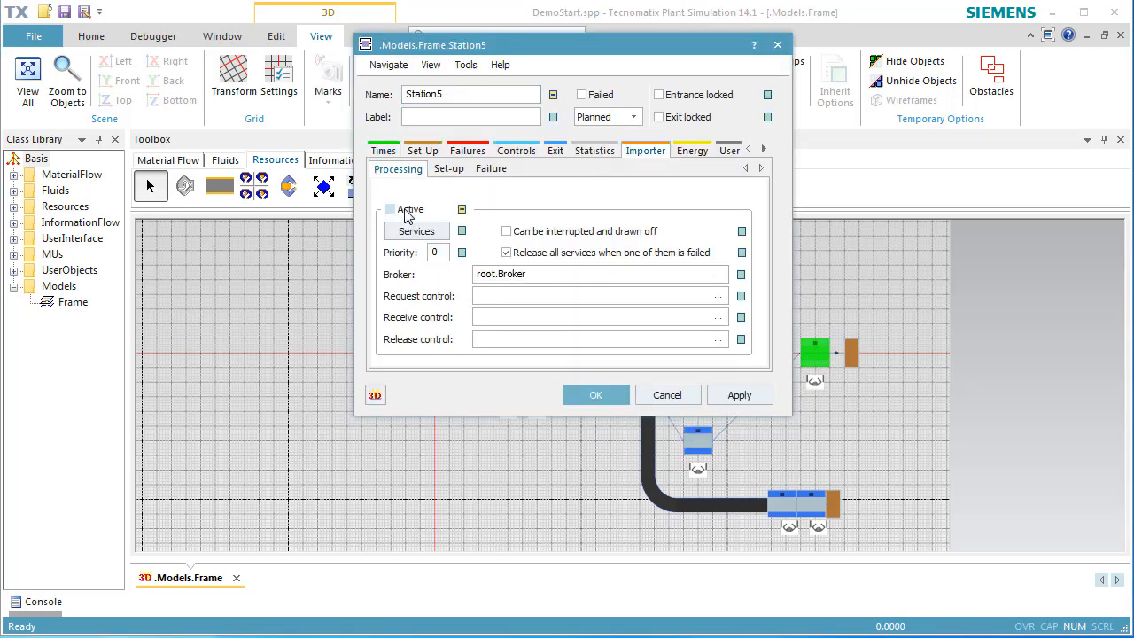
click(404, 212)
click(595, 395)
click(375, 361)
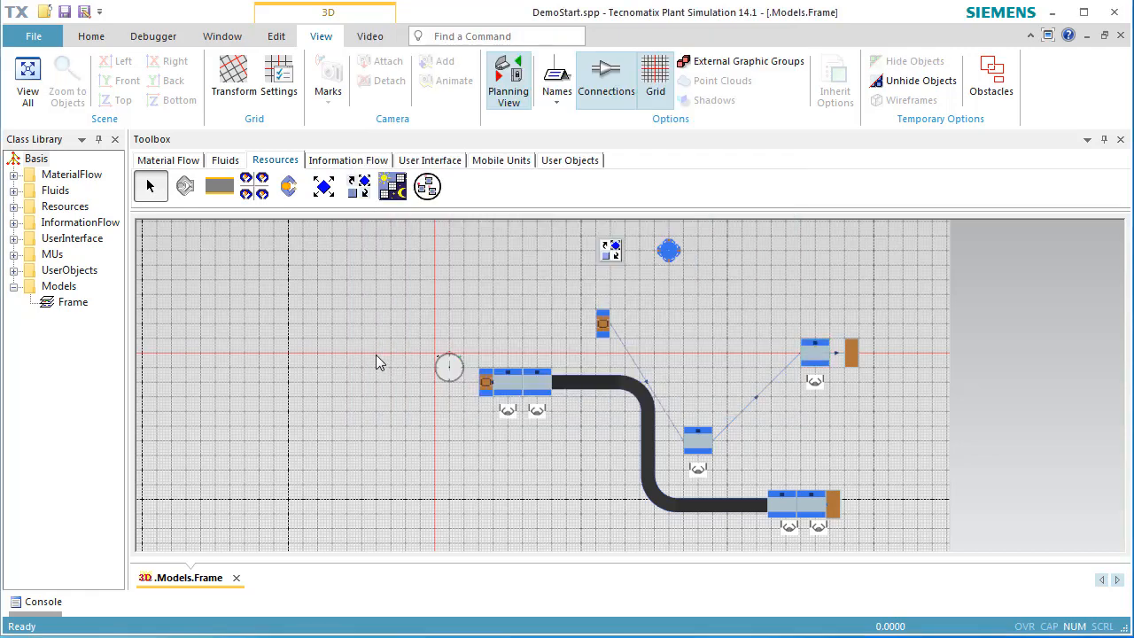
Start the simulation and leave the planning view to watch the worker serve both lines from an angled 3D perspective
right_click(359, 335)
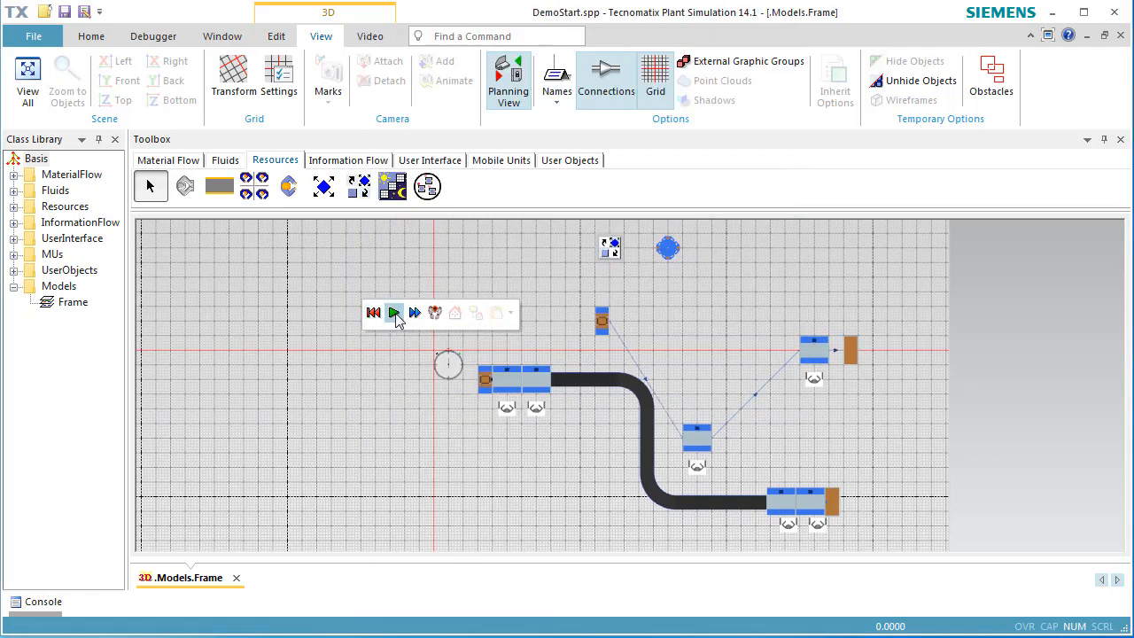
click(395, 315)
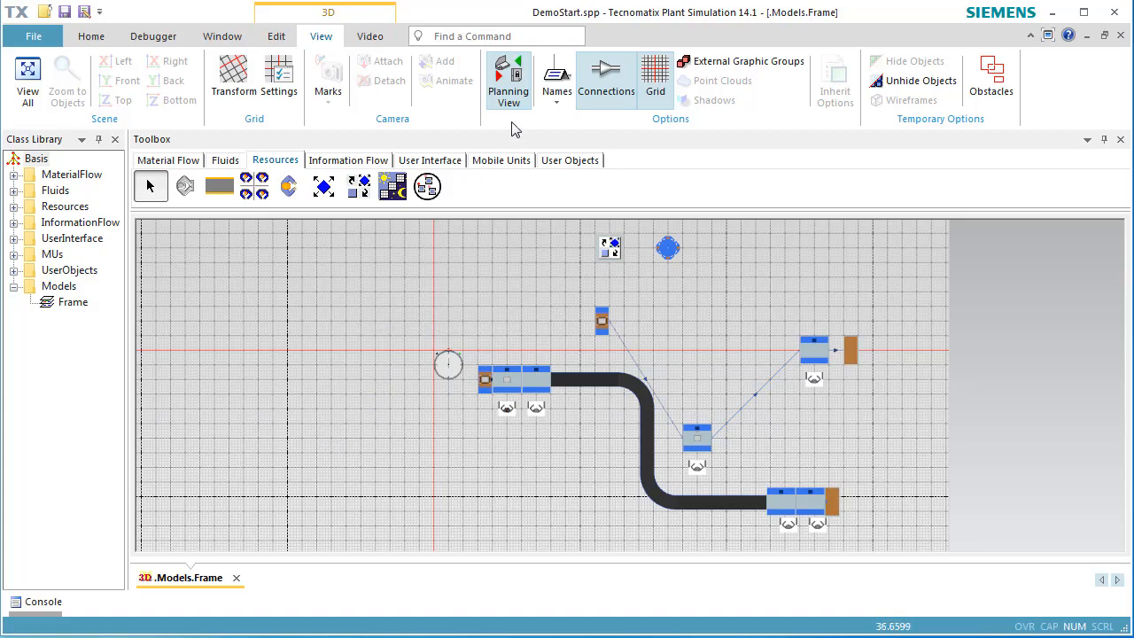
click(510, 89)
right_drag(440, 447, 463, 422)
drag(464, 413, 429, 459)
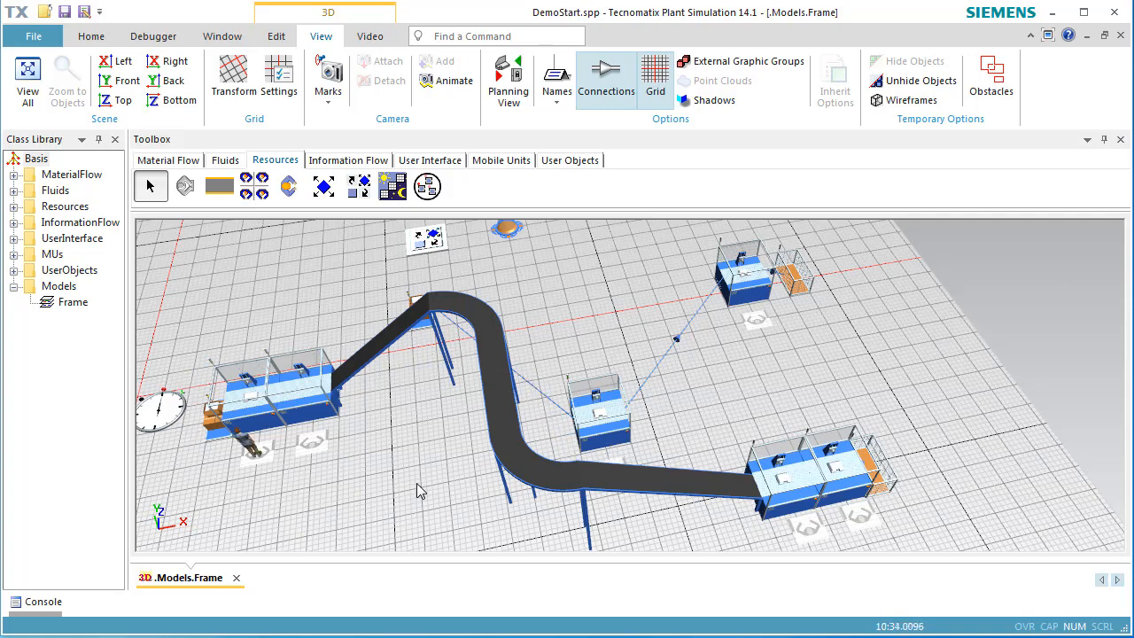
Display the obstacles in the 3D scene and examine them around the stations and conveyor from above
key(o)
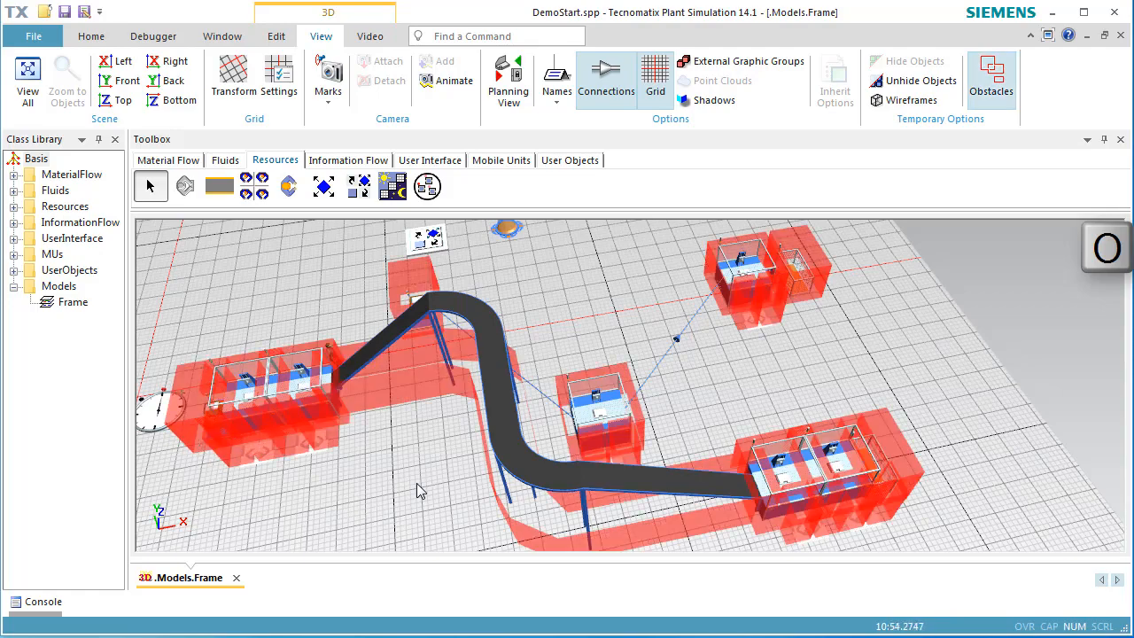
middle_drag(413, 467, 431, 501)
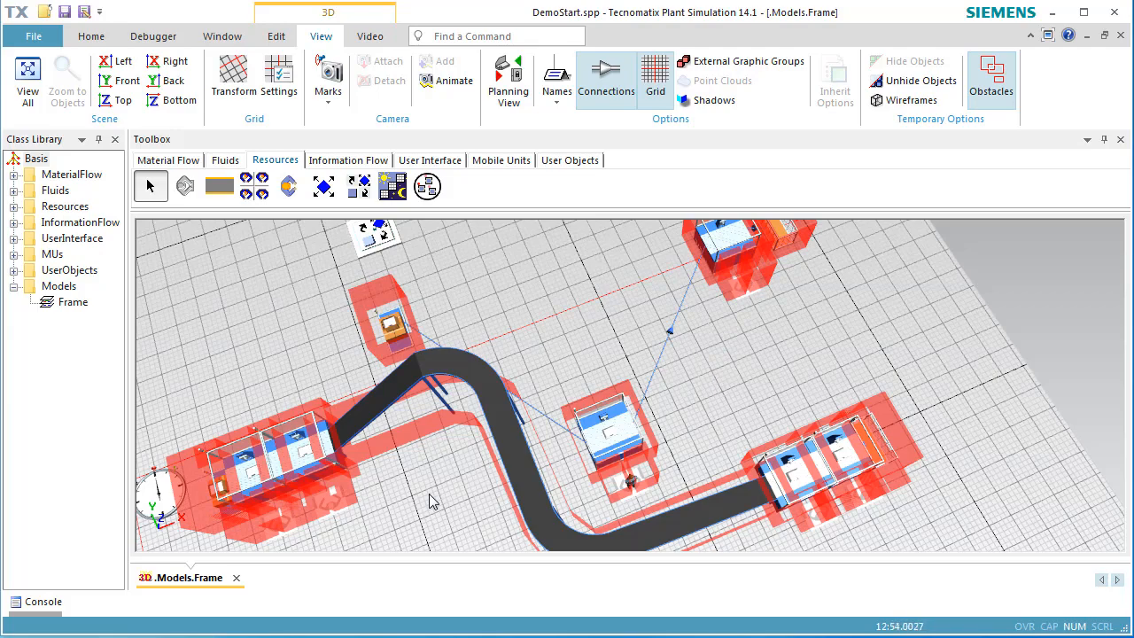
middle_drag(388, 519, 423, 497)
Switch to the planning view and examine the obstacle outlines around the first two workplaces up close
click(508, 99)
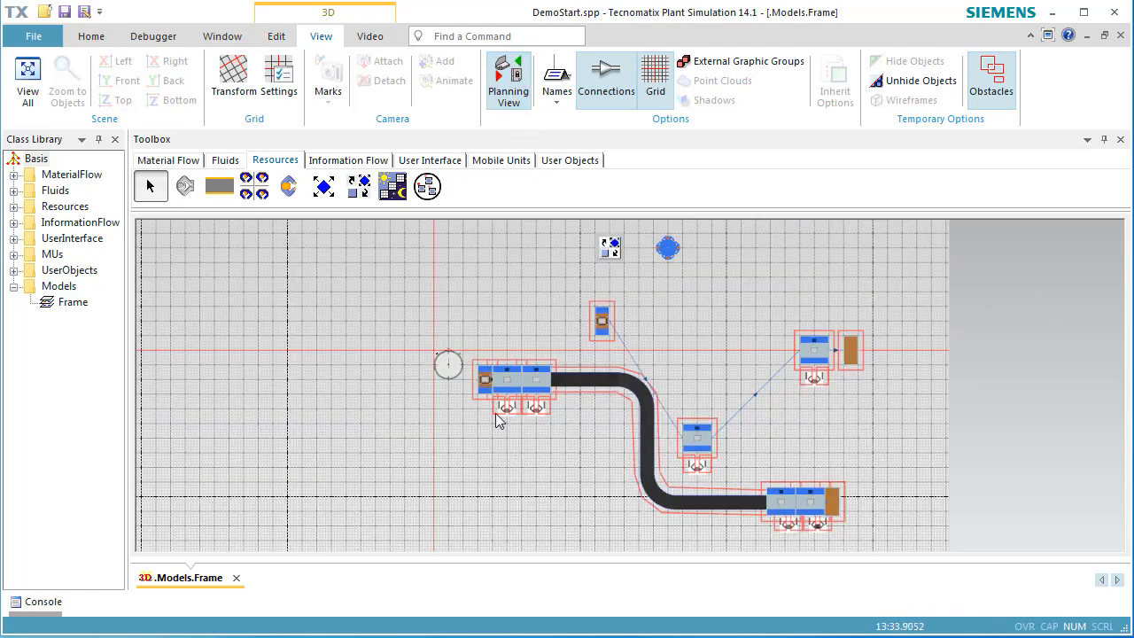
scroll(498, 416, down, 1)
scroll(501, 415, up, 2)
scroll(503, 413, up, 8)
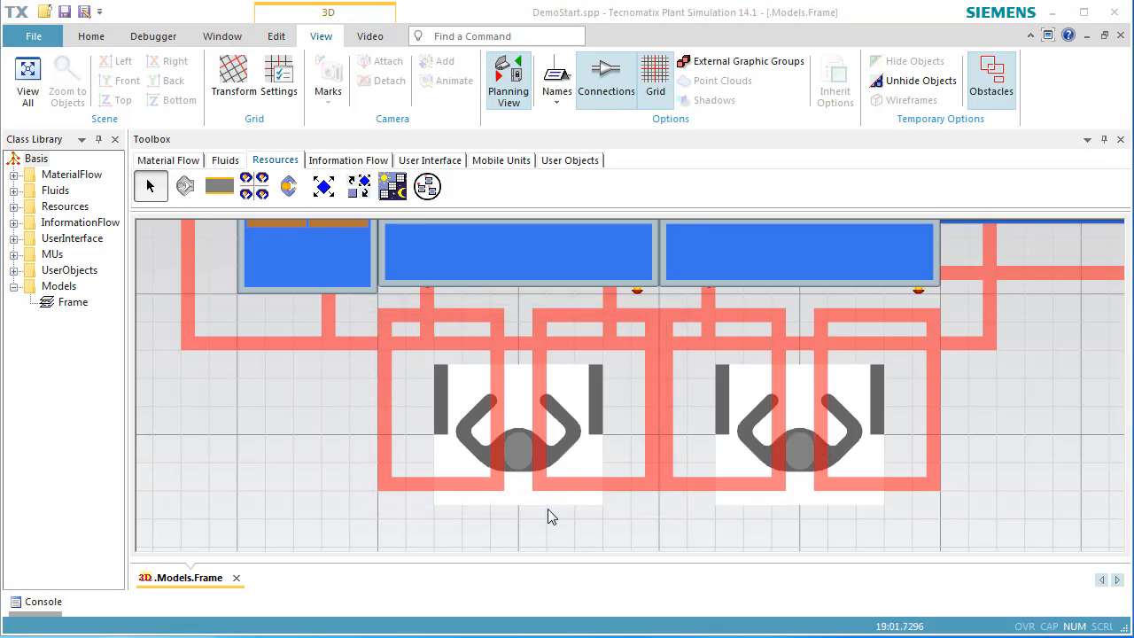
Insert a TableFile immediately left of the first source, over its obstacle outline, and redisplay the obstacles
drag(313, 441, 505, 549)
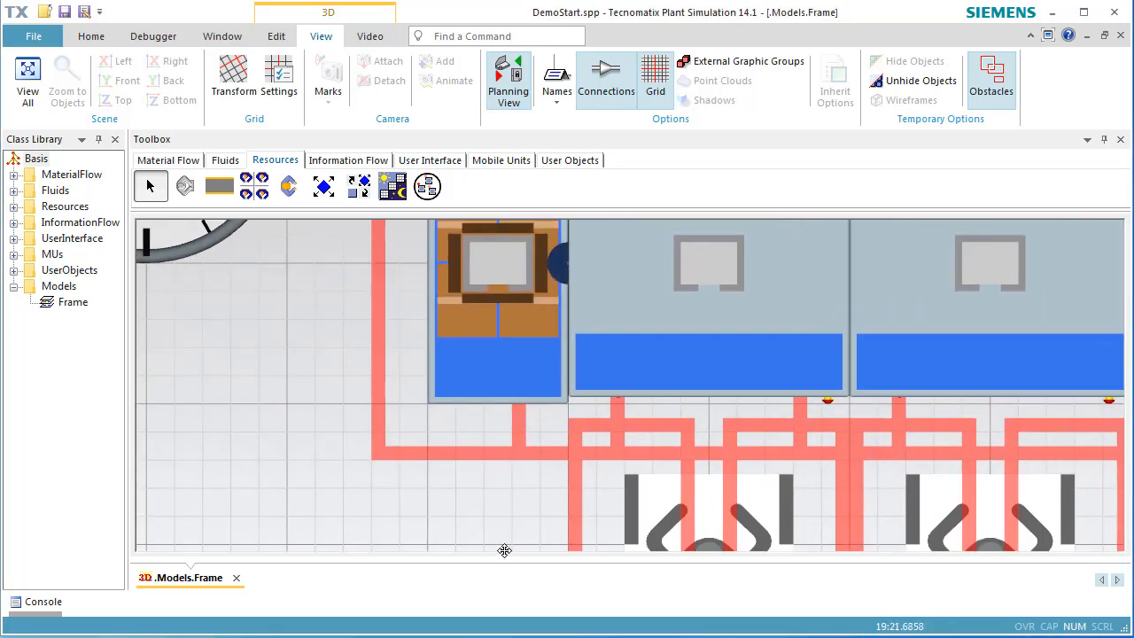
click(317, 161)
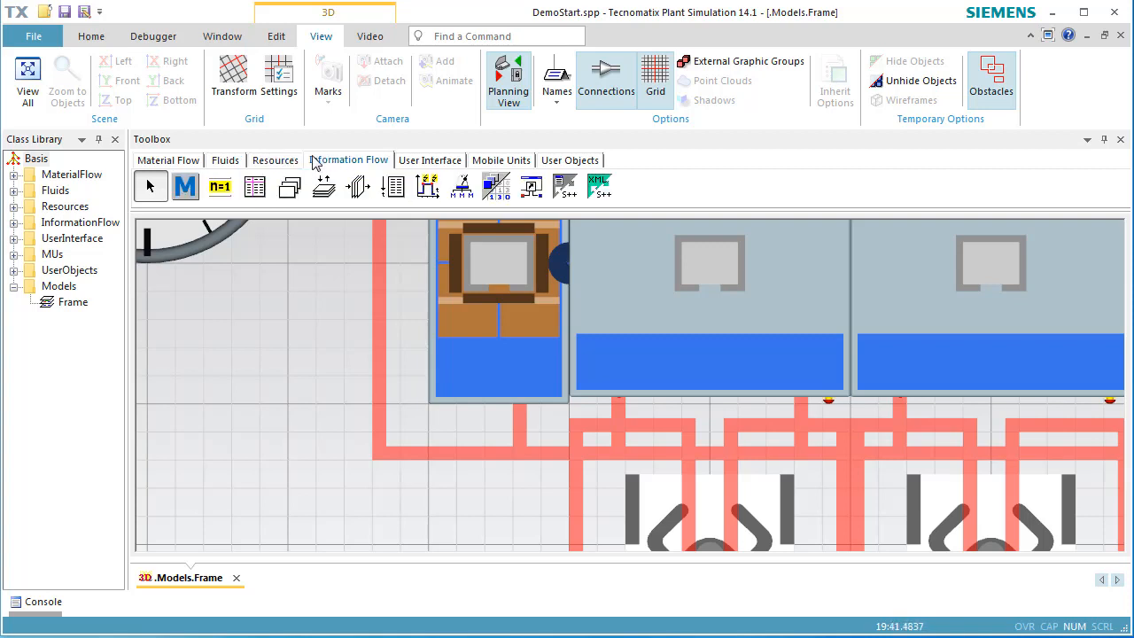
click(254, 186)
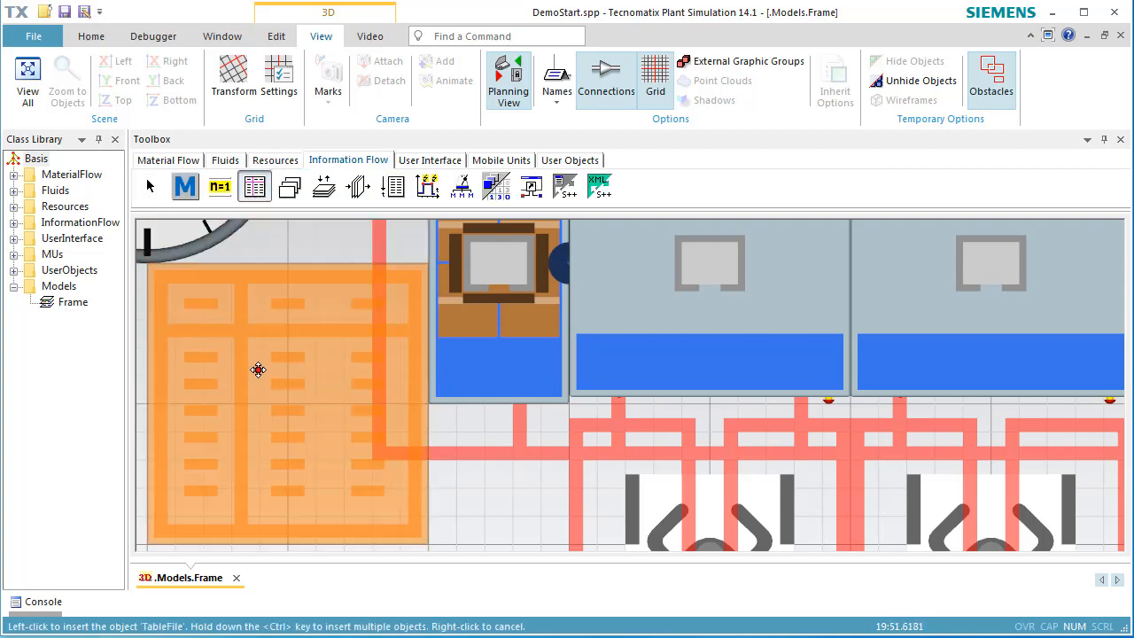
click(249, 426)
click(452, 480)
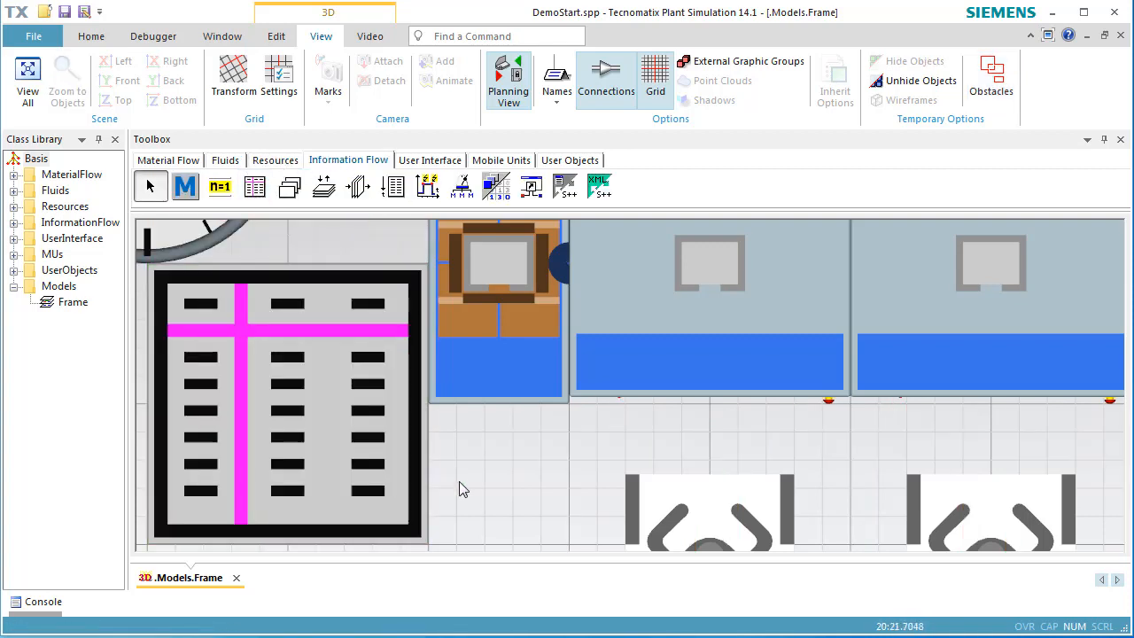
key(o)
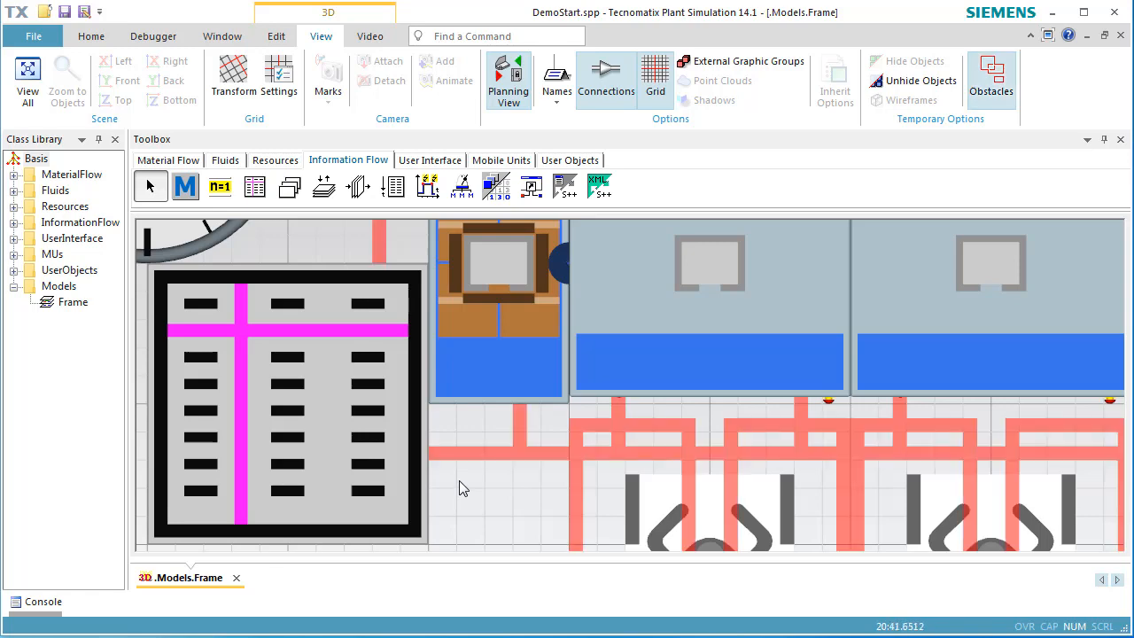
Examine the obstacle outline along the conveyor's bend, then leave the planning view and inspect the elevated conveyor's obstacles in 3D
scroll(459, 481, down, 5)
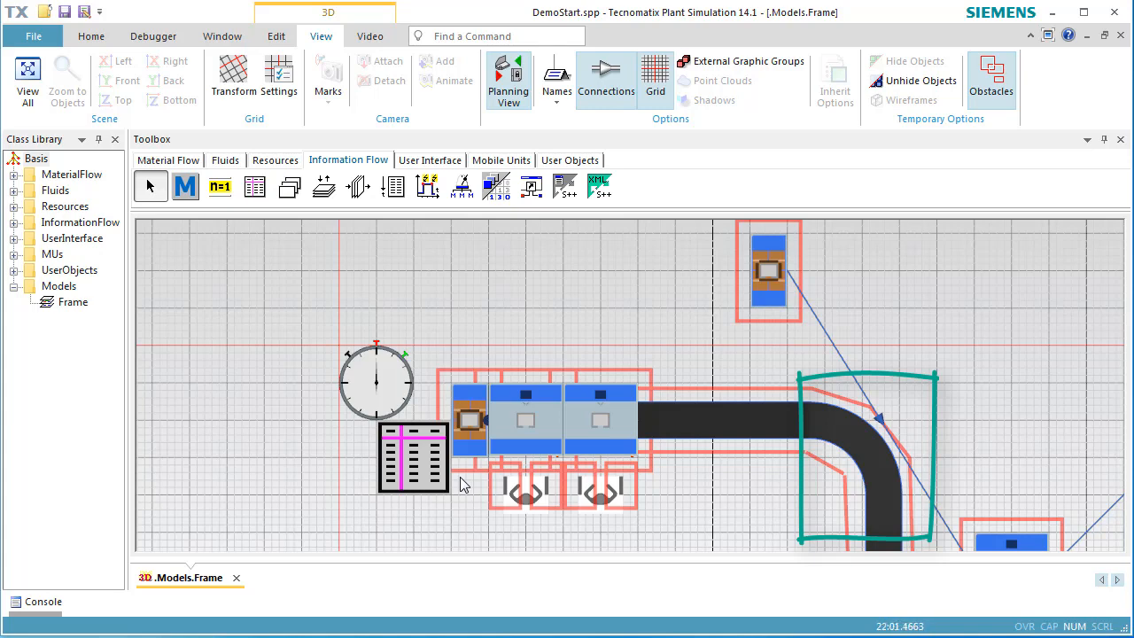
click(508, 82)
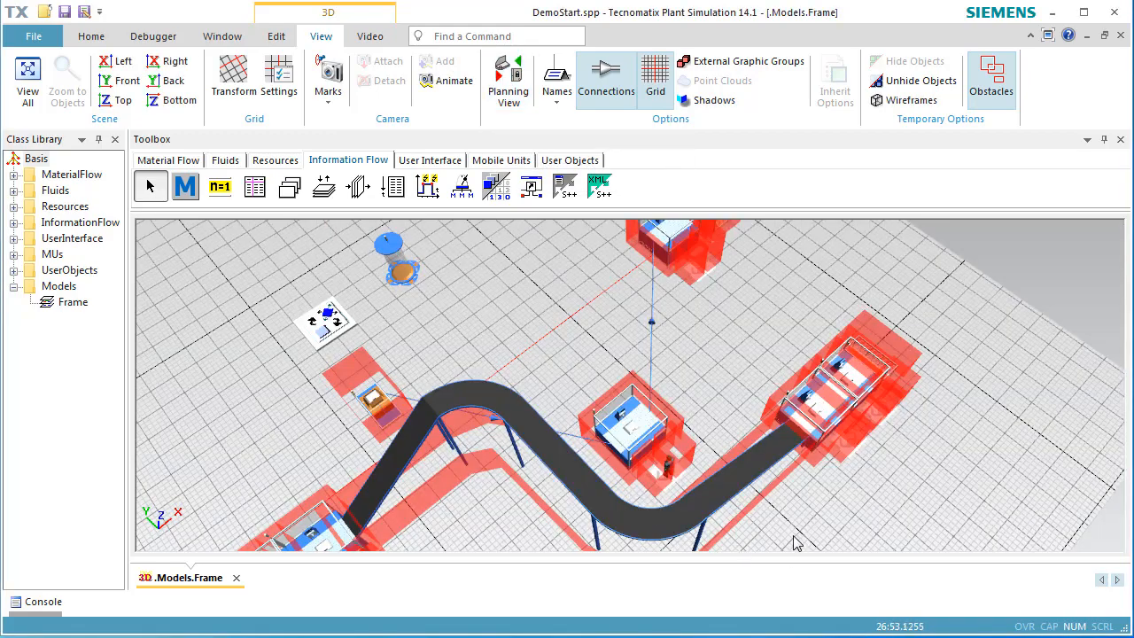
middle_drag(792, 536, 830, 480)
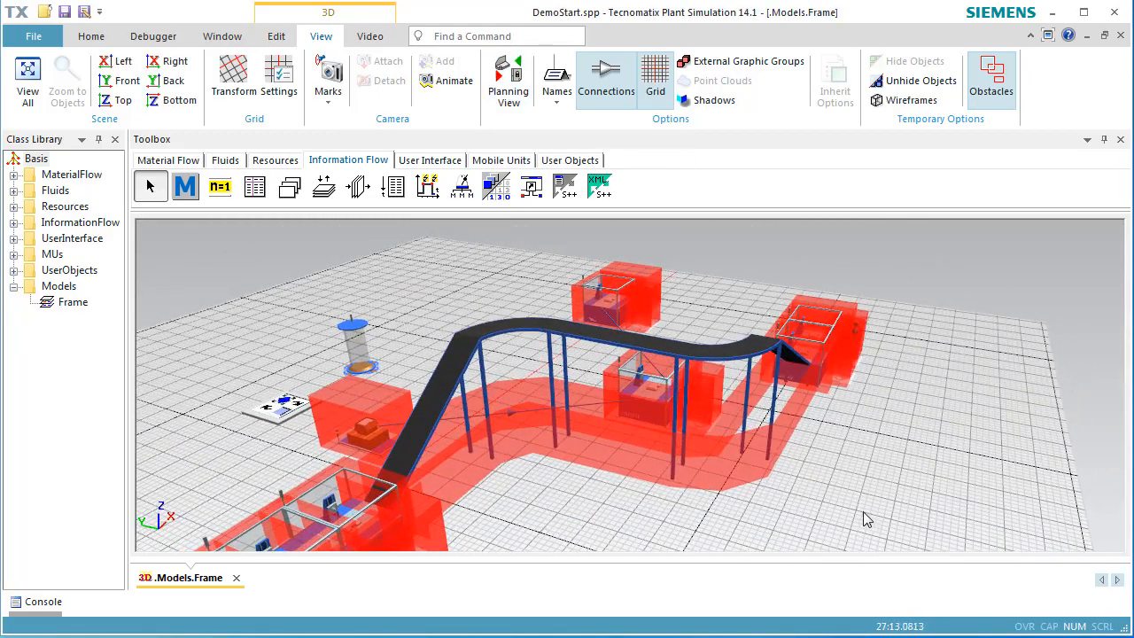
Hide the obstacles in the 3D scene and reset the simulation
key(o)
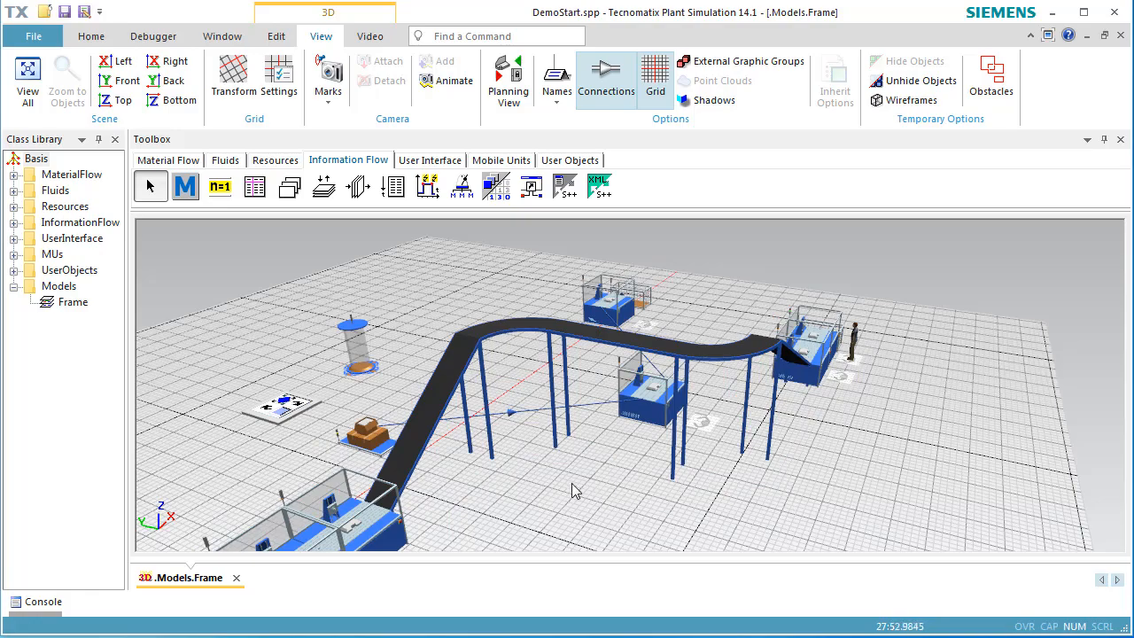
drag(572, 483, 707, 429)
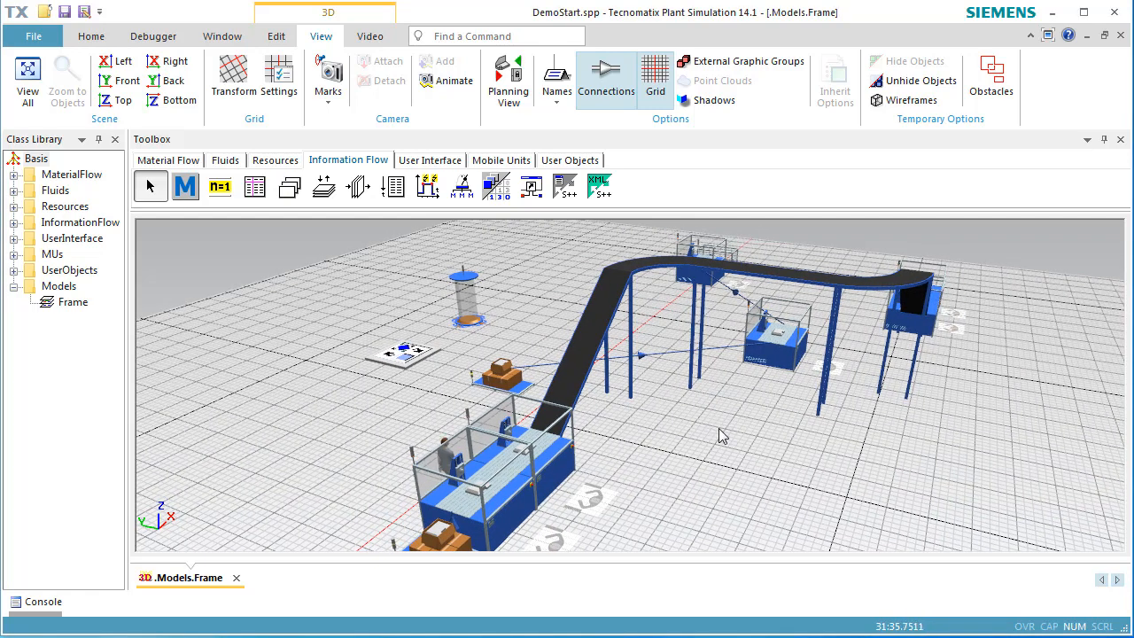
right_click(719, 135)
click(730, 105)
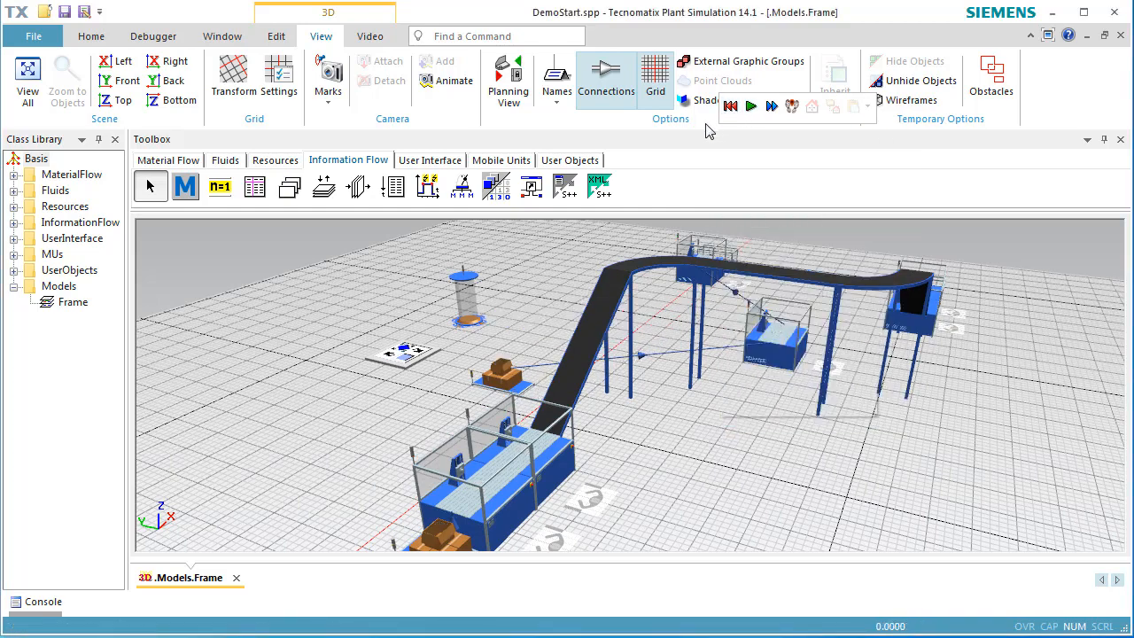
In the planning view, insert a short straight FootPath segment crossing the conveyor's straight middle run, ending just before the single station beyond it
click(512, 92)
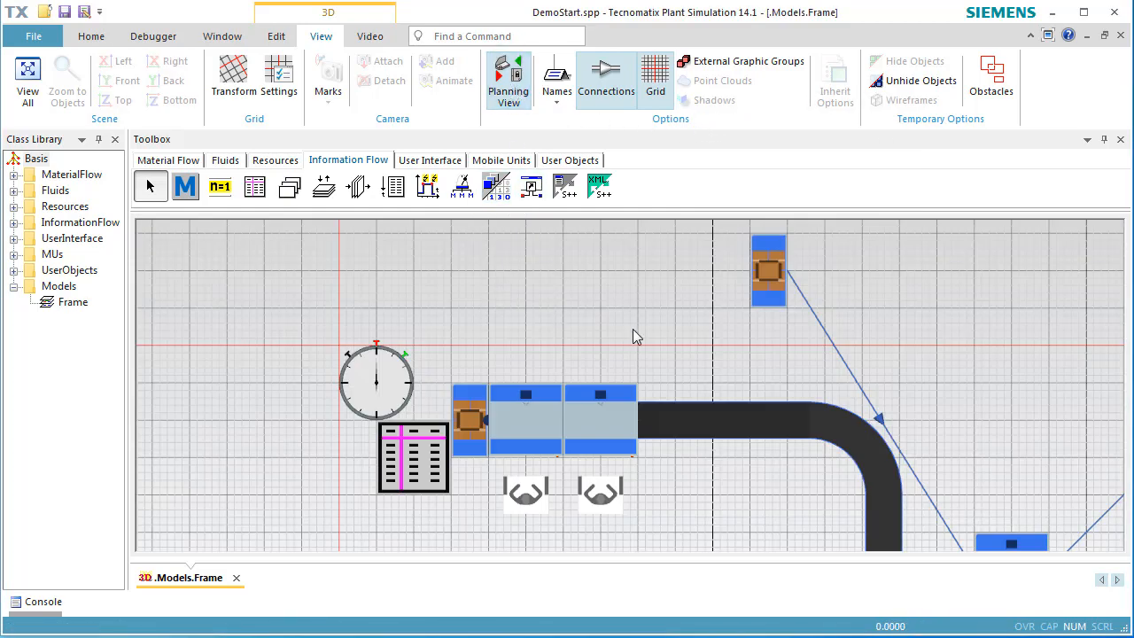
middle_drag(633, 334, 445, 146)
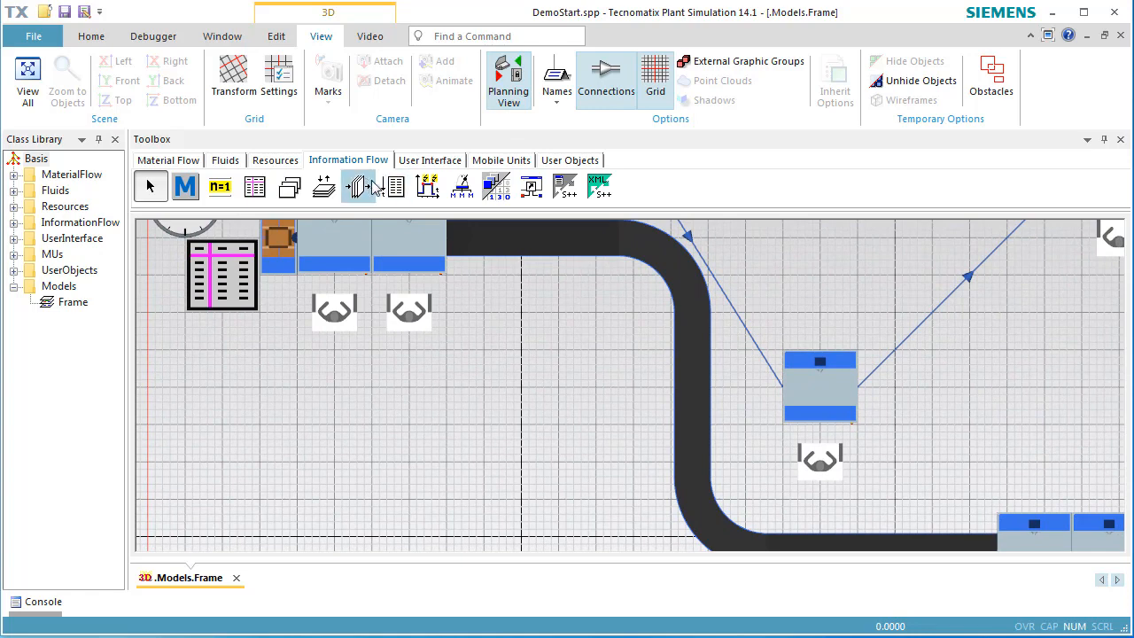
click(274, 163)
click(219, 186)
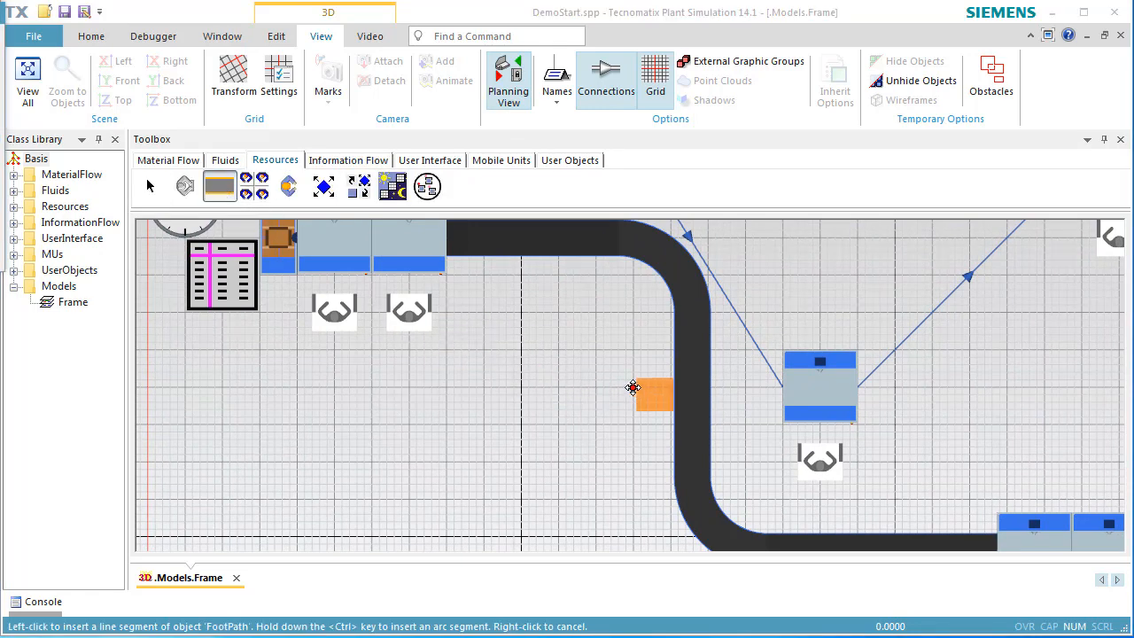
click(634, 393)
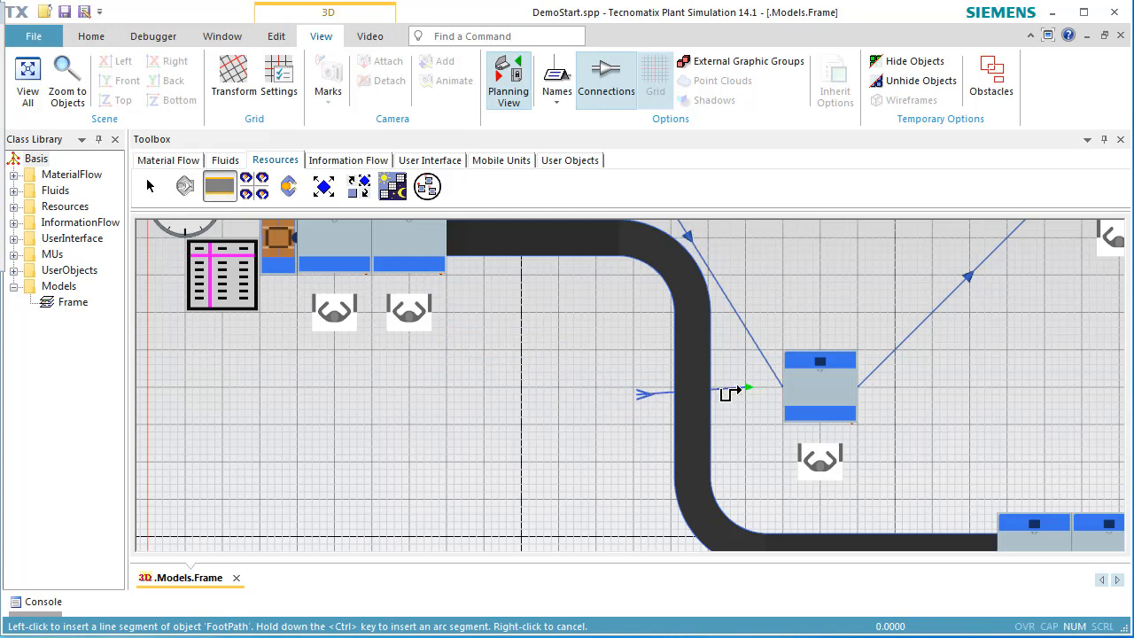
click(728, 393)
right_click(756, 455)
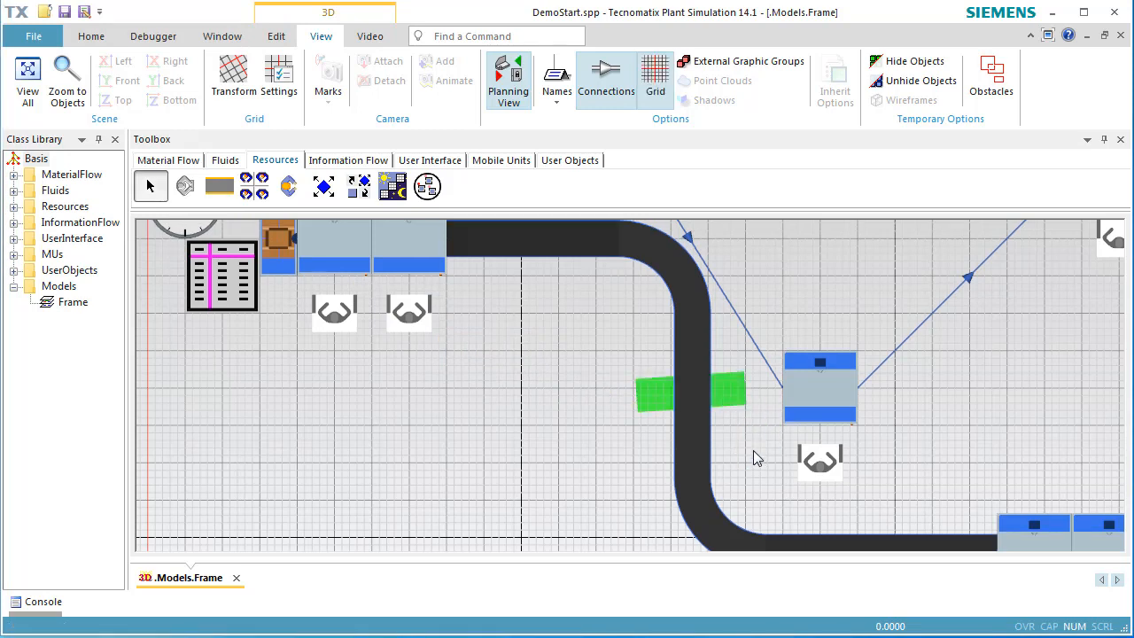
Run the simulation, observe in the 3D view how the worker walks relative to the footpath, and reset the simulation
right_click(609, 450)
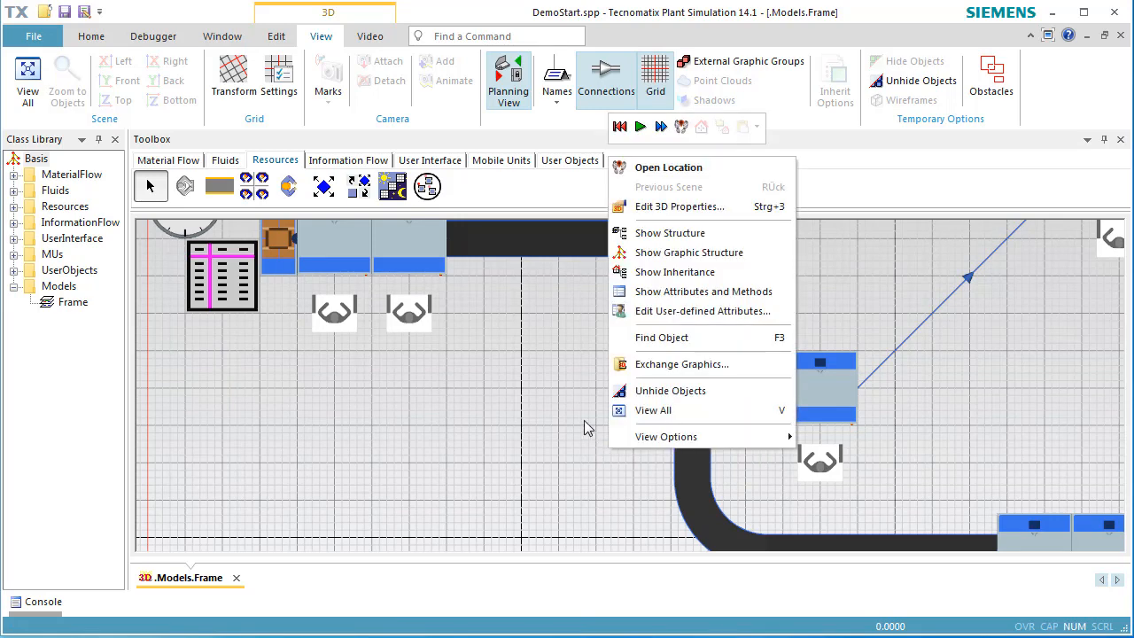
click(638, 128)
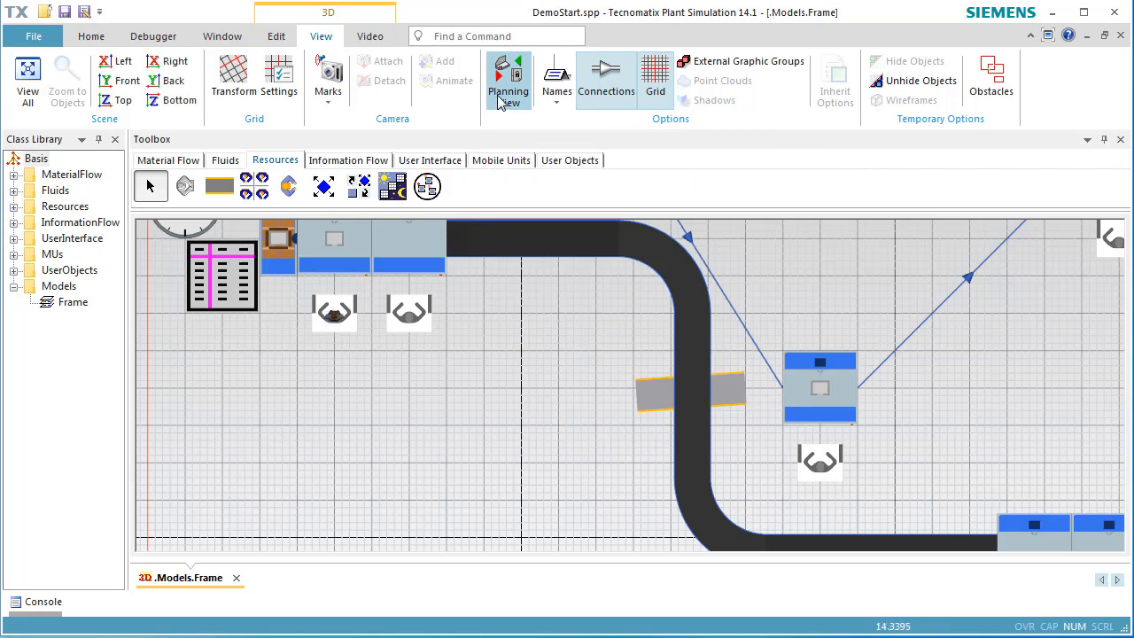
click(497, 102)
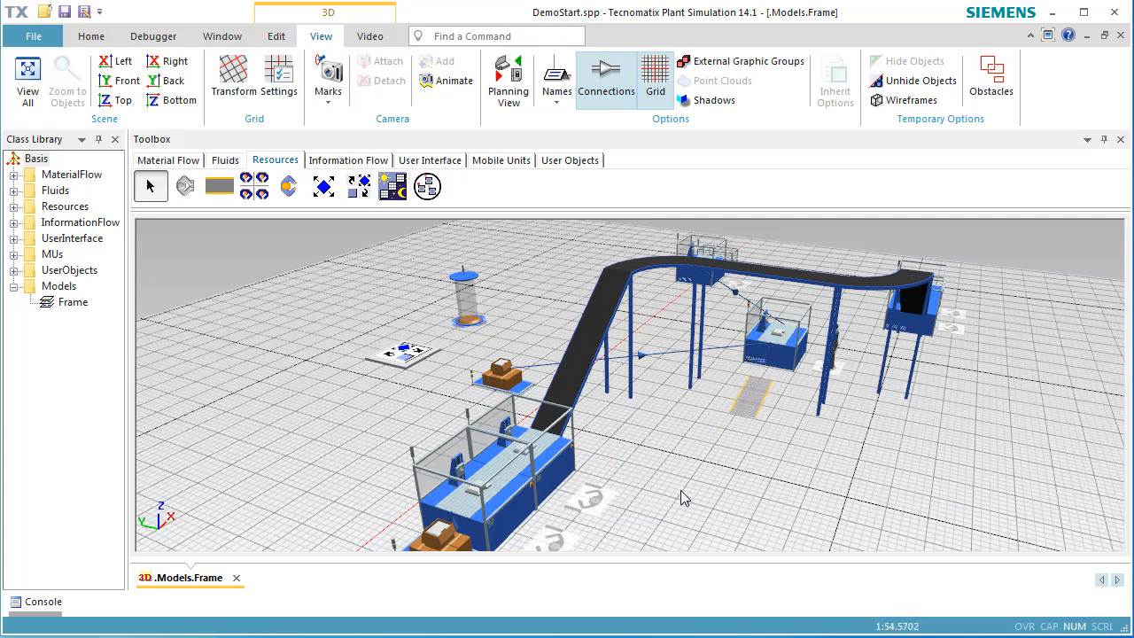
right_click(910, 487)
click(923, 158)
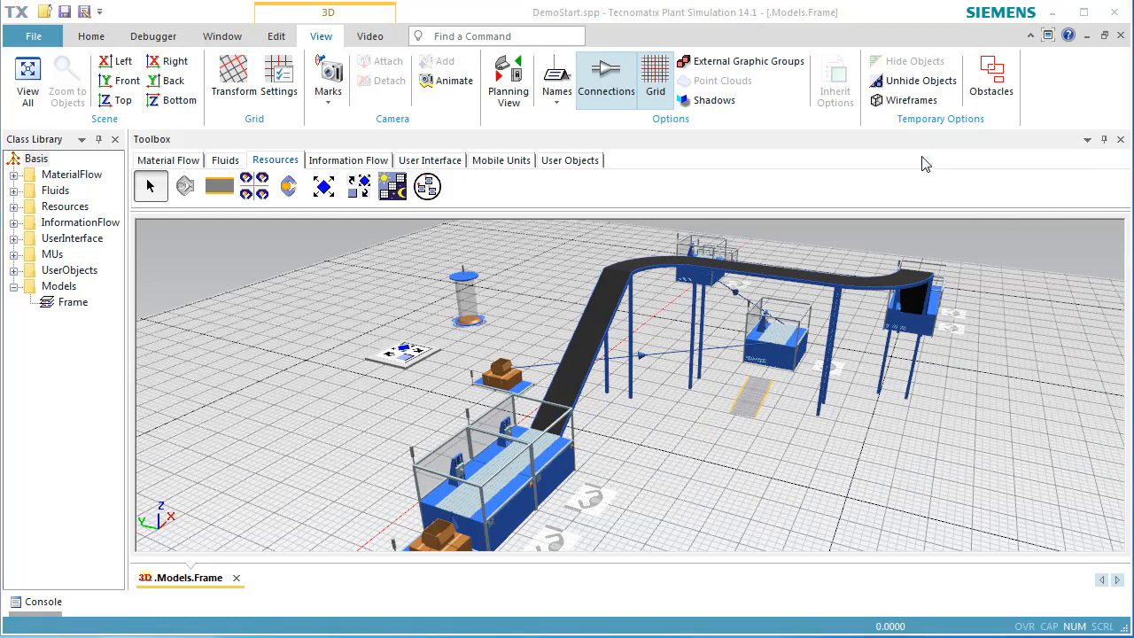
In the planning view, insert a Station beside the footpath's starting end, across the conveyor from the existing single station
click(519, 94)
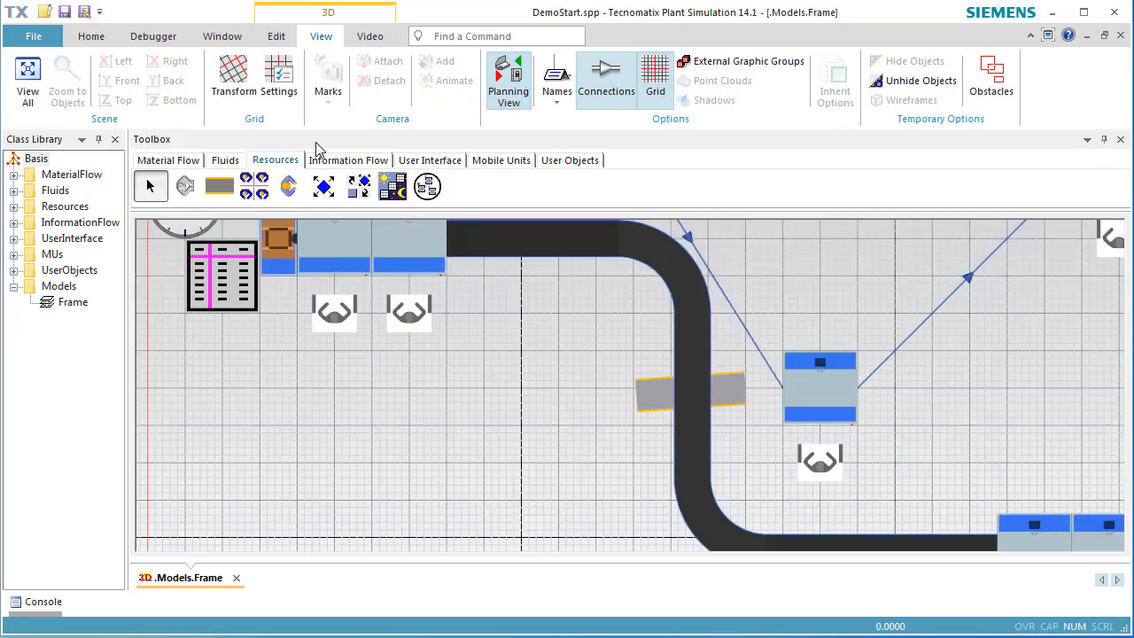
click(184, 160)
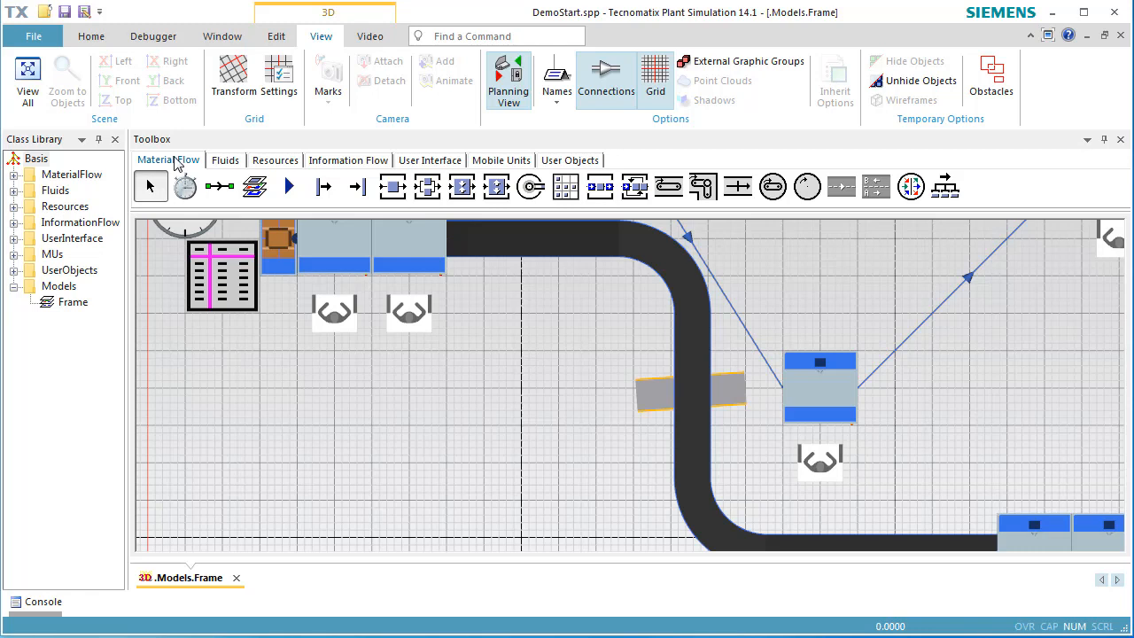
click(387, 190)
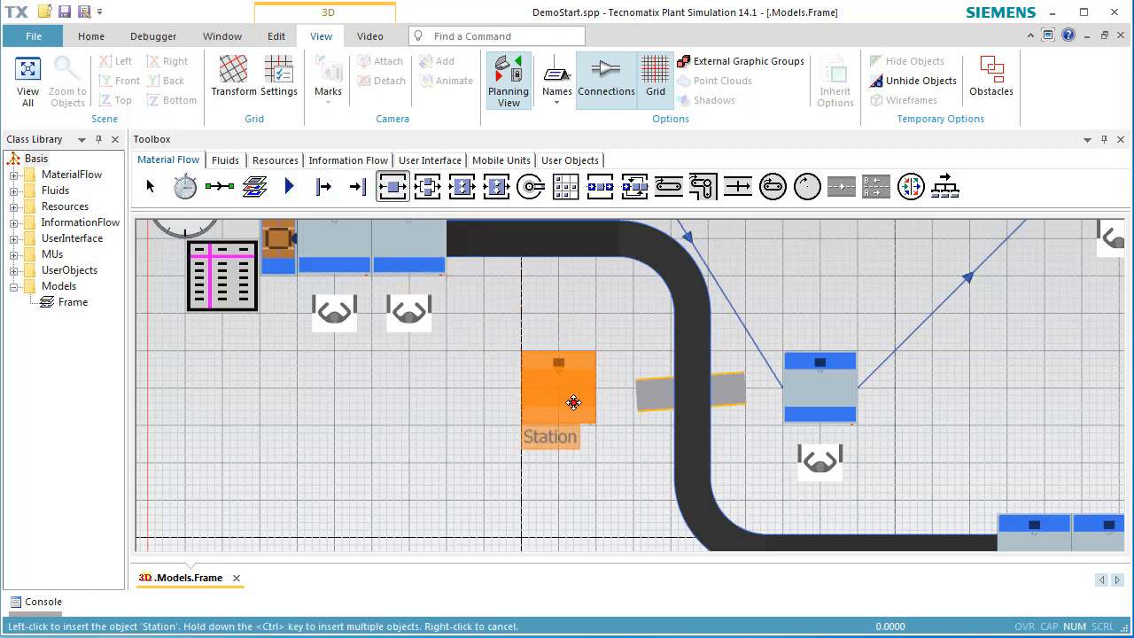
click(573, 409)
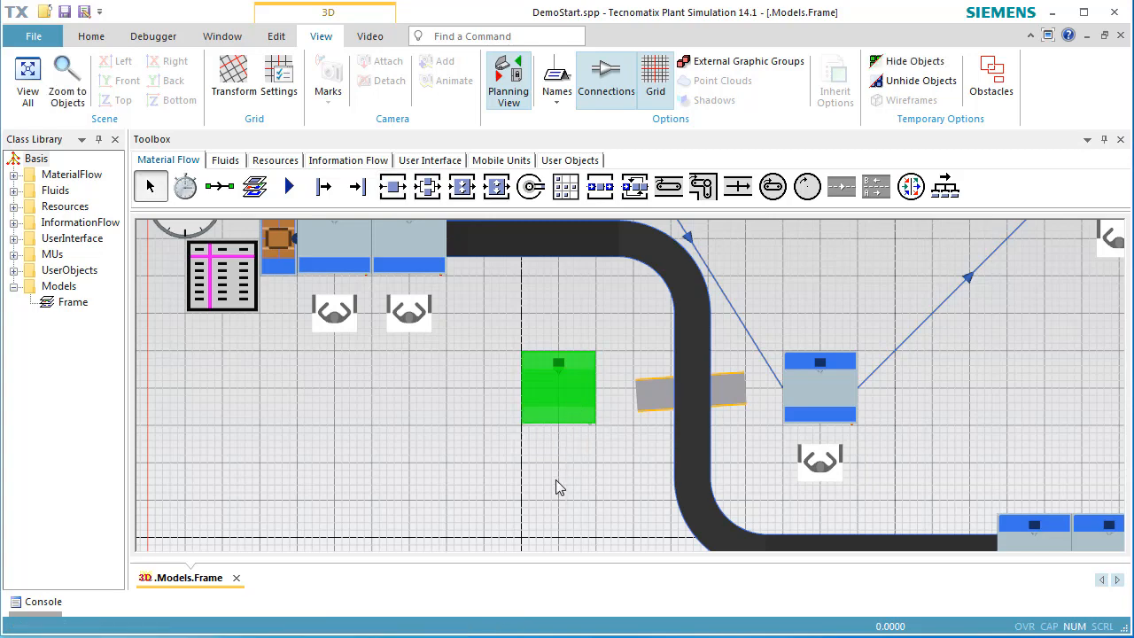
click(555, 484)
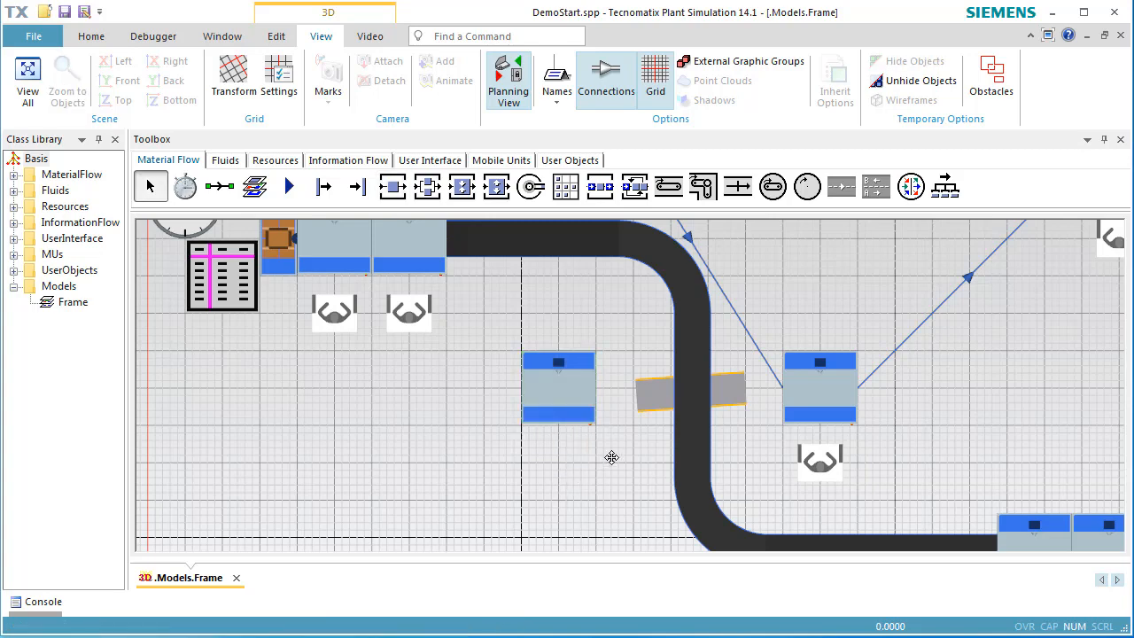
Return to the 3D view, reset the simulation and run it to observe the worker's path around the new station
click(508, 82)
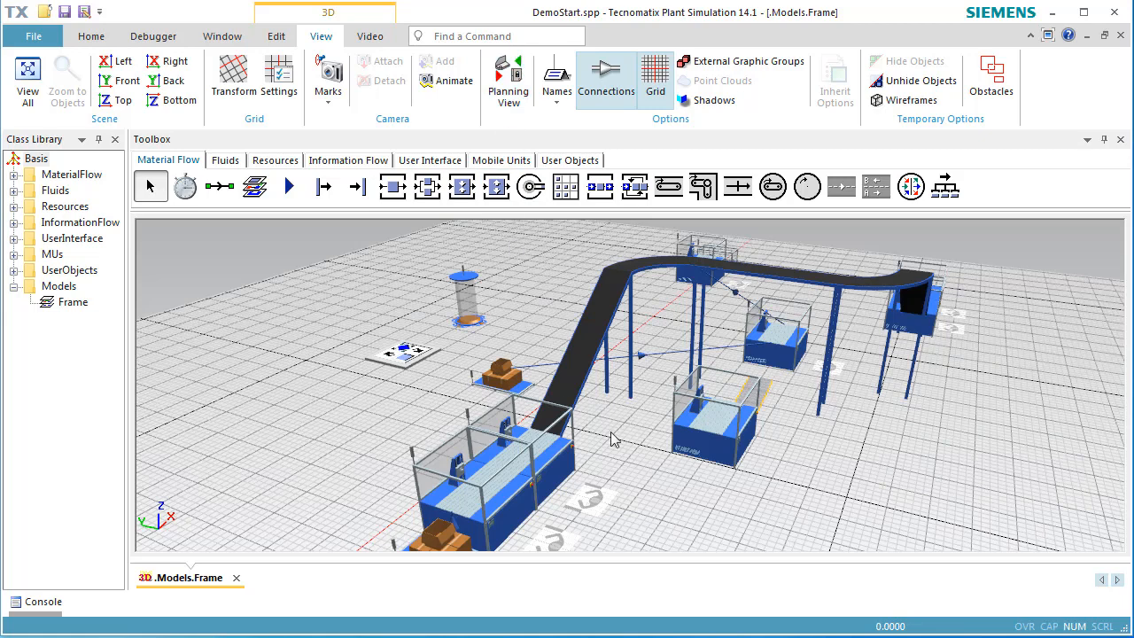
right_click(657, 497)
click(671, 174)
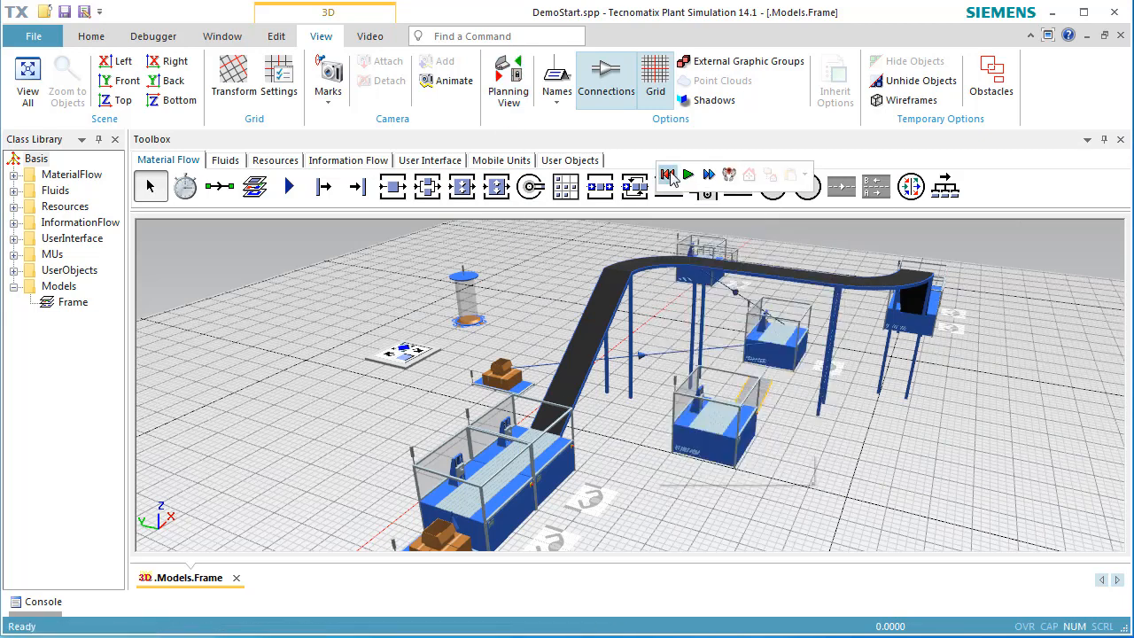
click(687, 174)
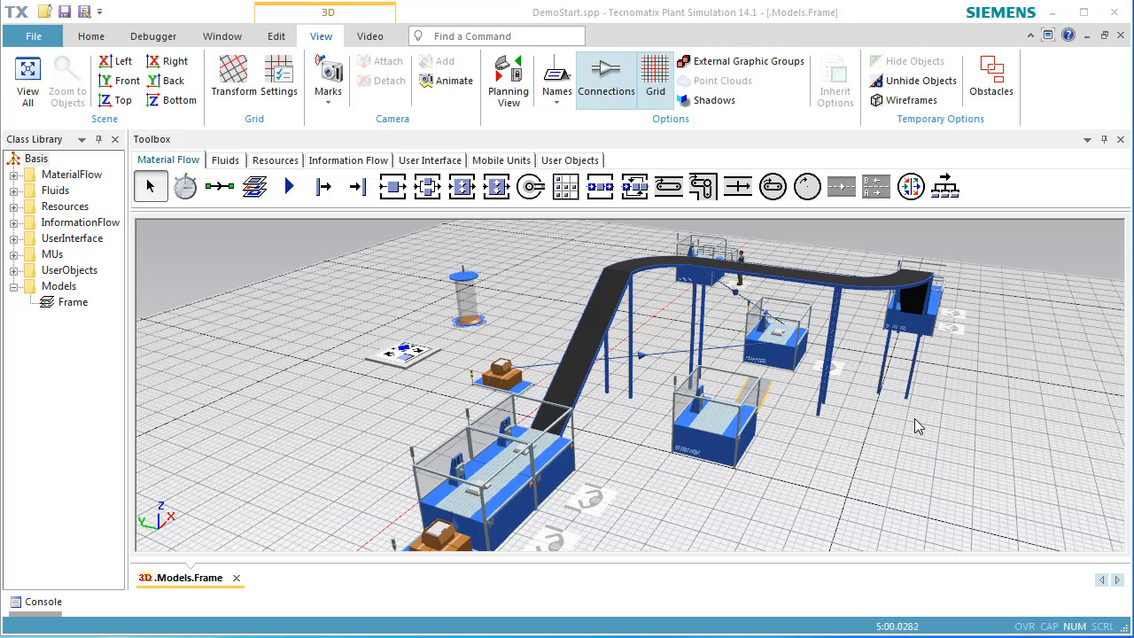
Open the new station in its own 3D window and delete its default machine graphics and the small leftover panel on the floor
click(708, 456)
right_click(707, 453)
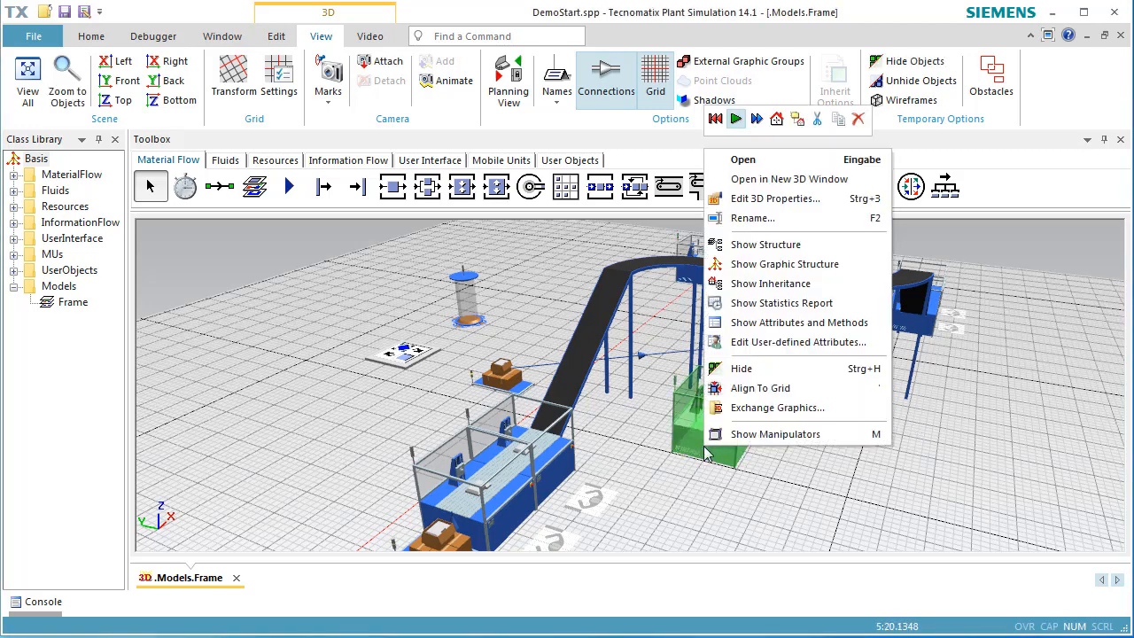
click(786, 183)
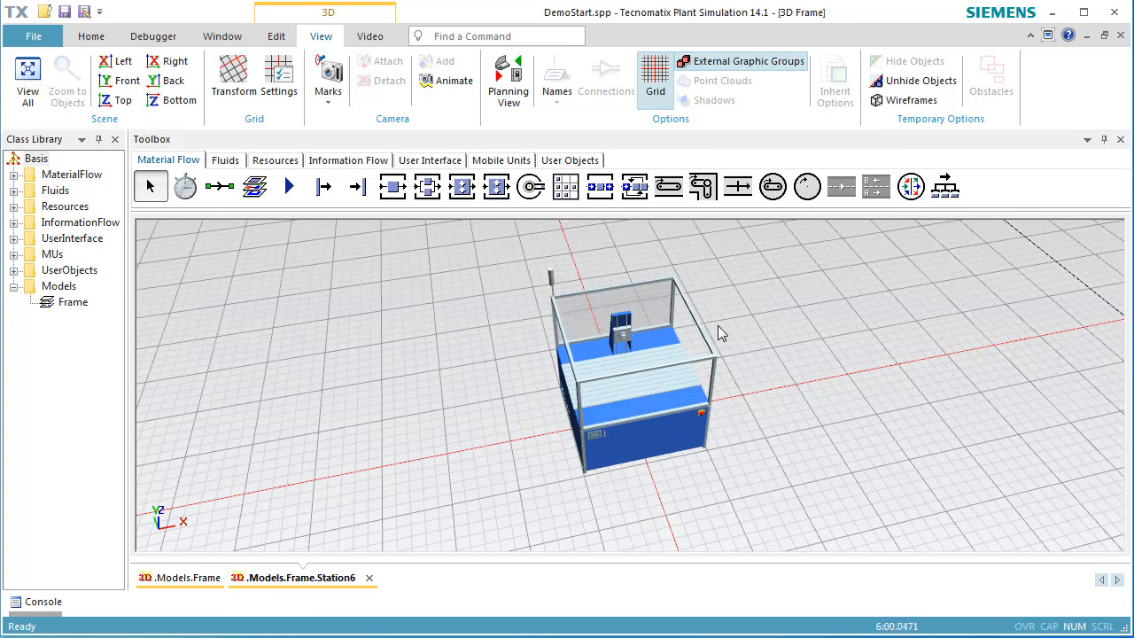
click(652, 405)
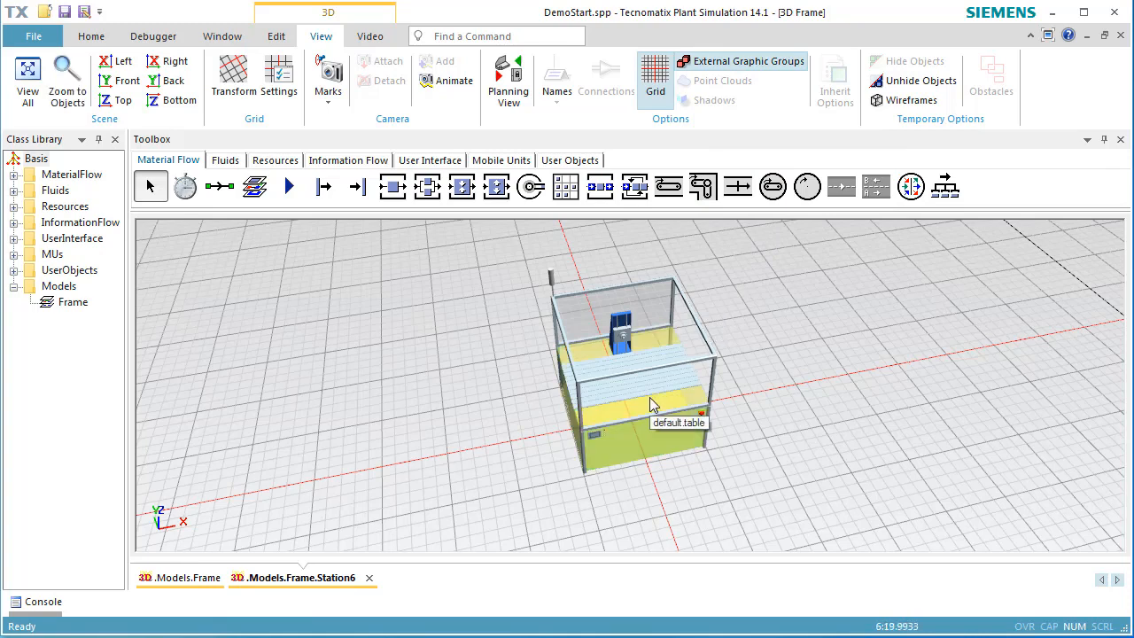
drag(477, 276, 779, 430)
key(Delete)
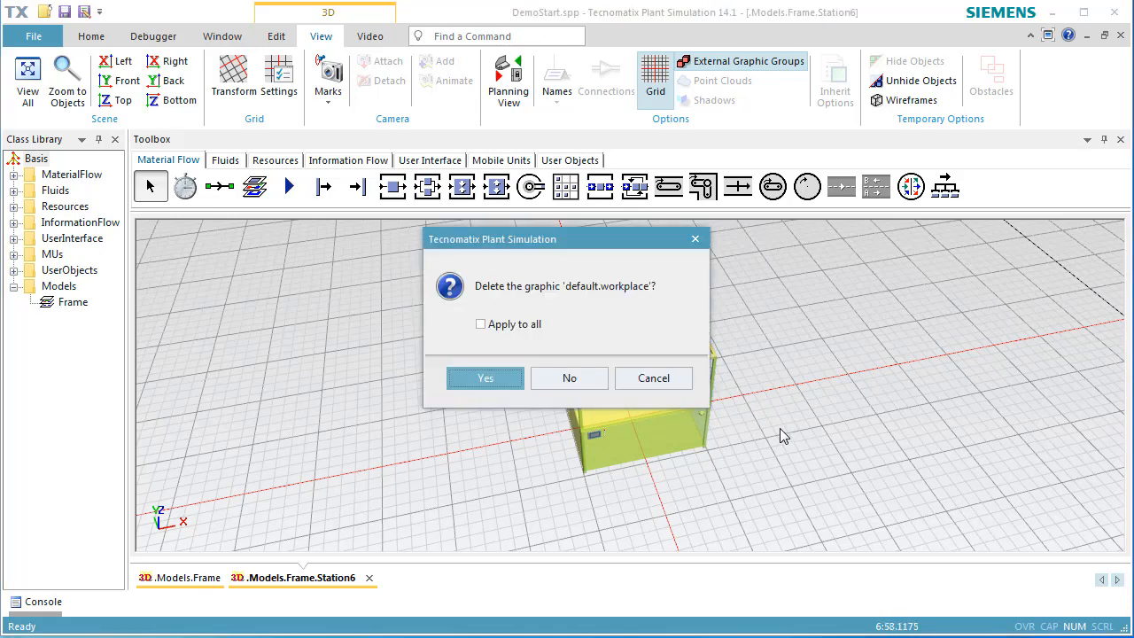
click(480, 325)
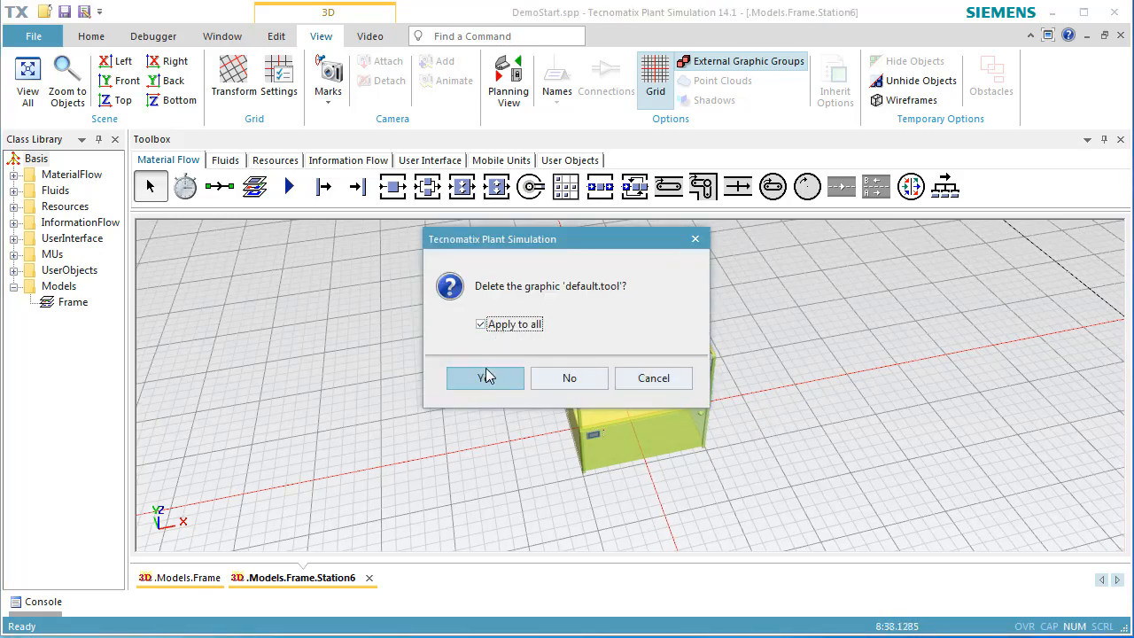
click(484, 377)
click(591, 438)
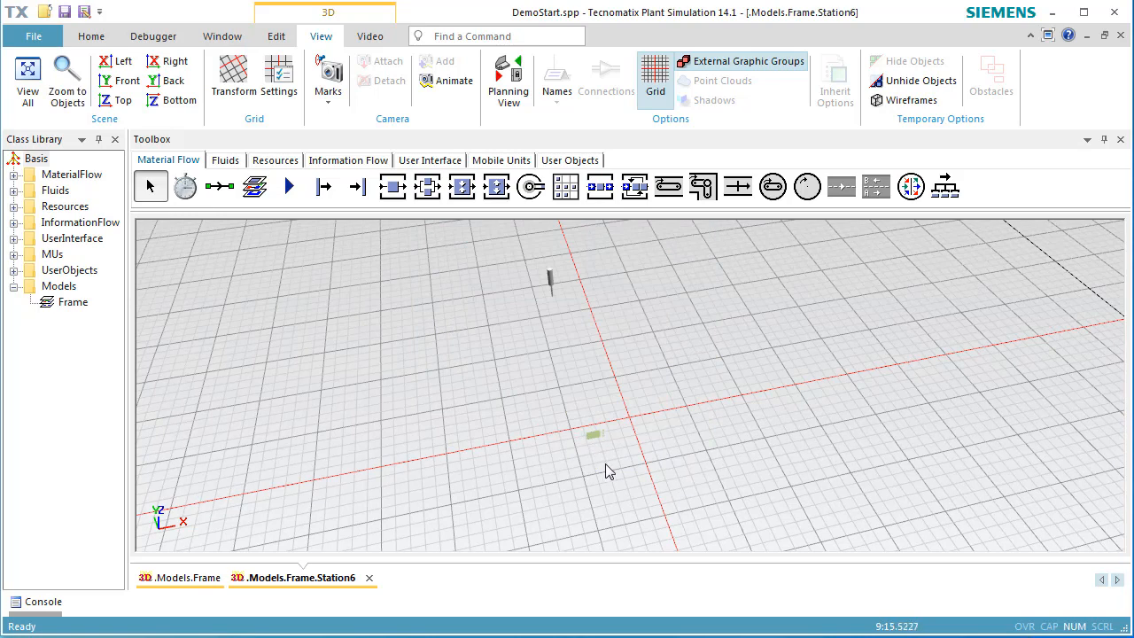
key(Delete)
click(496, 380)
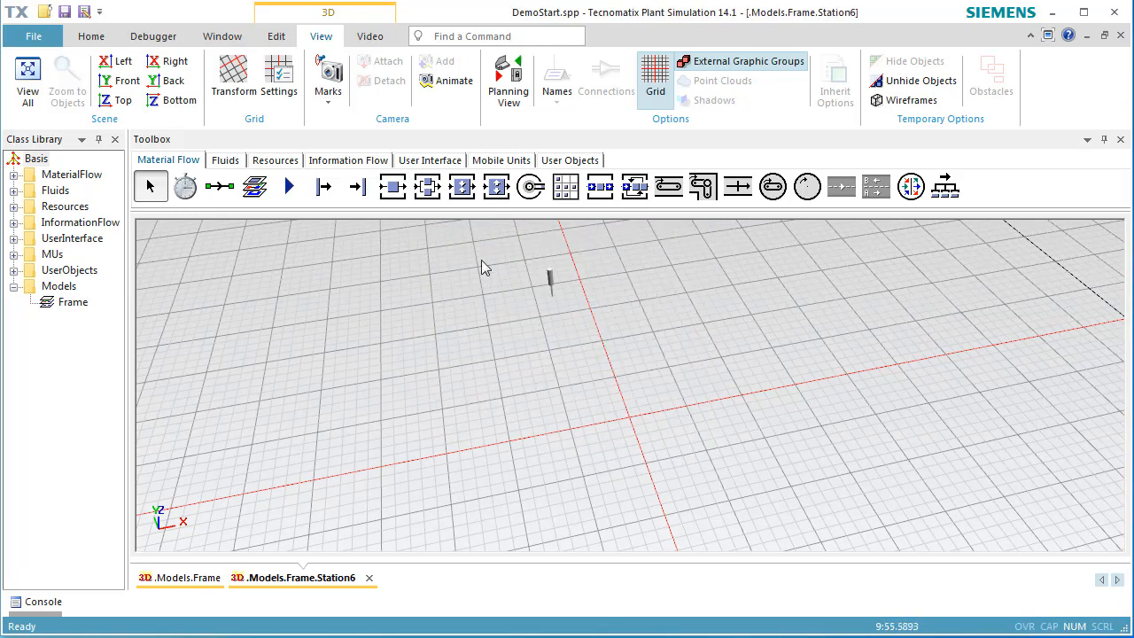
Insert two 1 × 1 × 1 m cuboids into the station's graphic, one behind the other along the Y axis with a gap between them
click(281, 39)
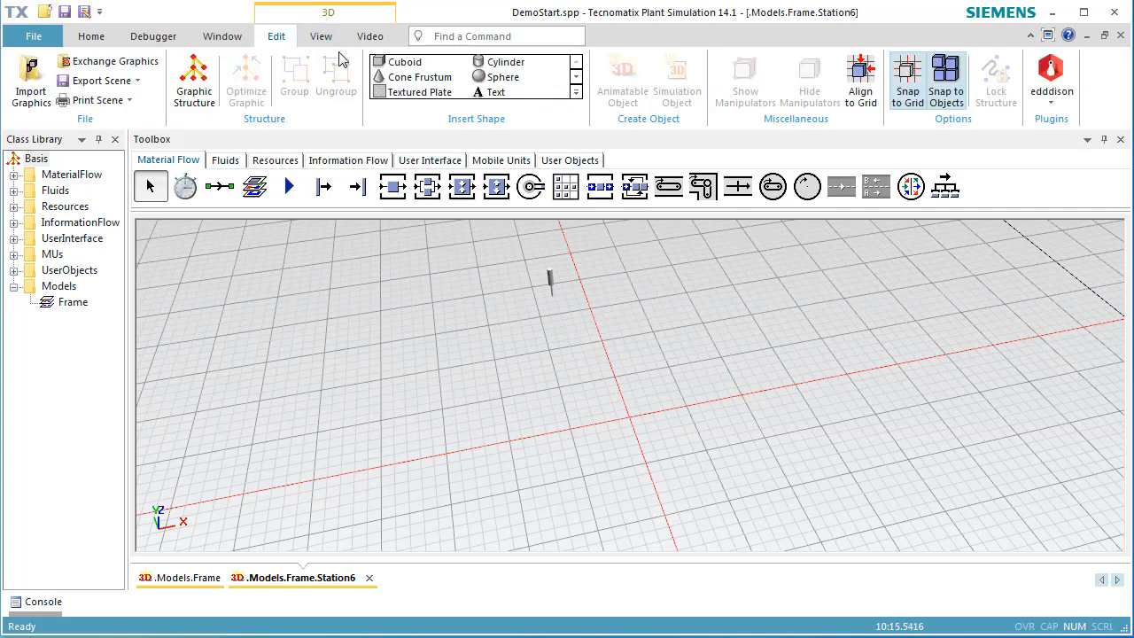
click(403, 63)
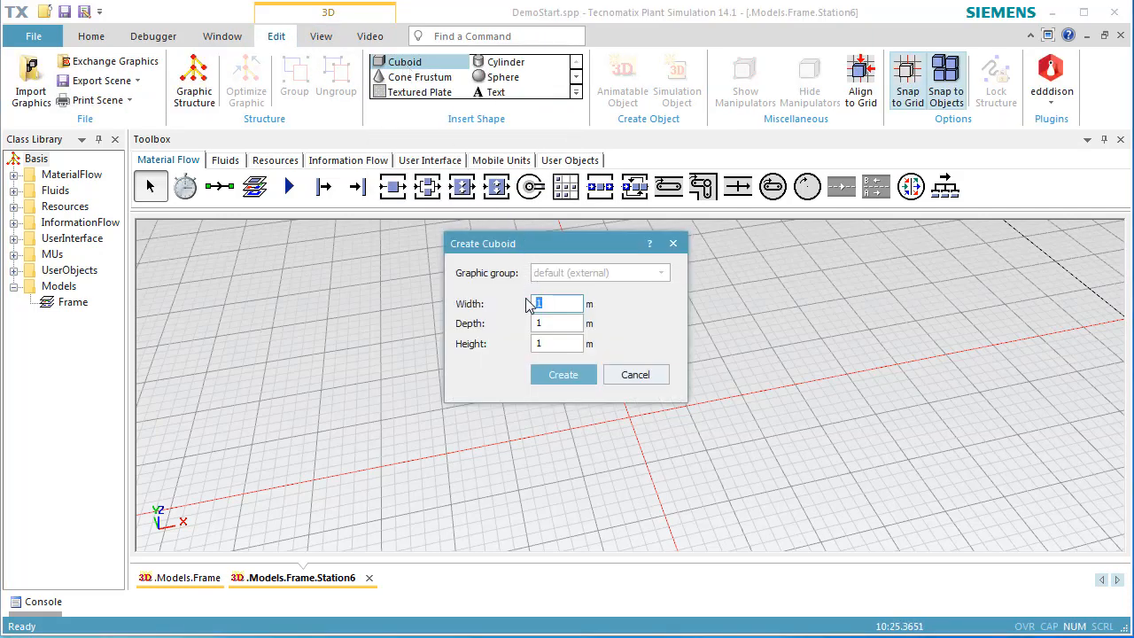
click(556, 379)
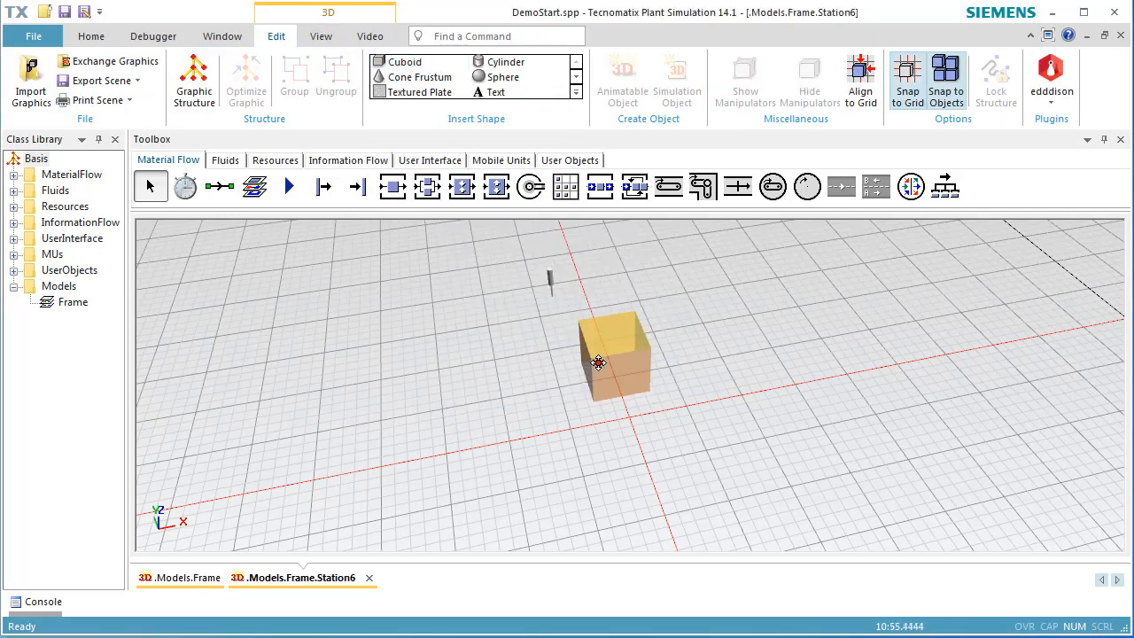
click(594, 362)
click(404, 63)
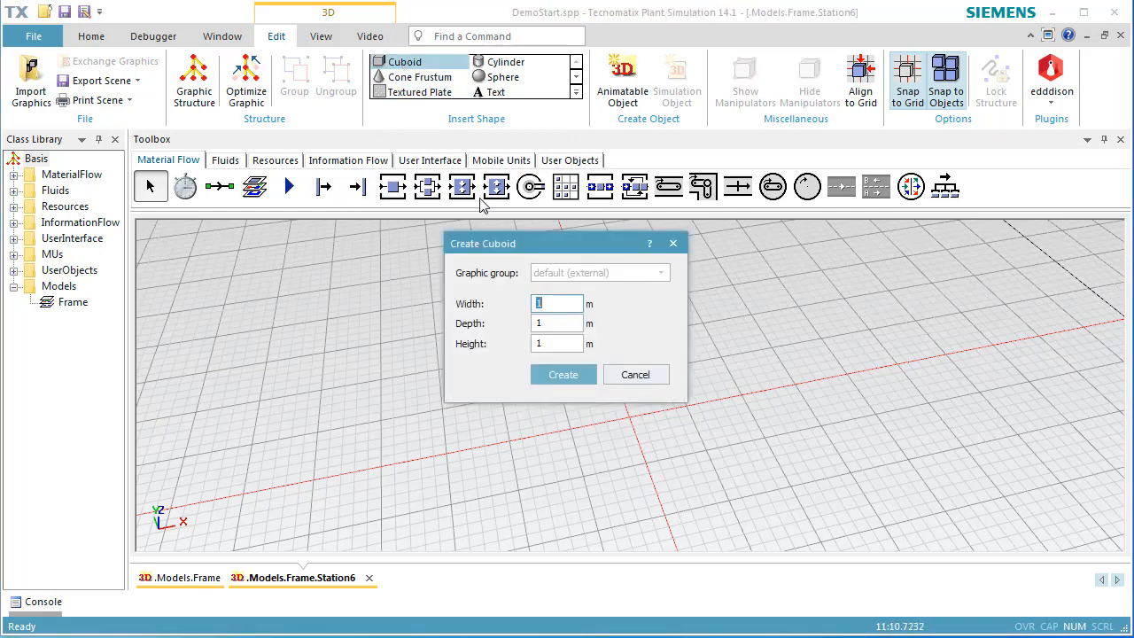
click(559, 376)
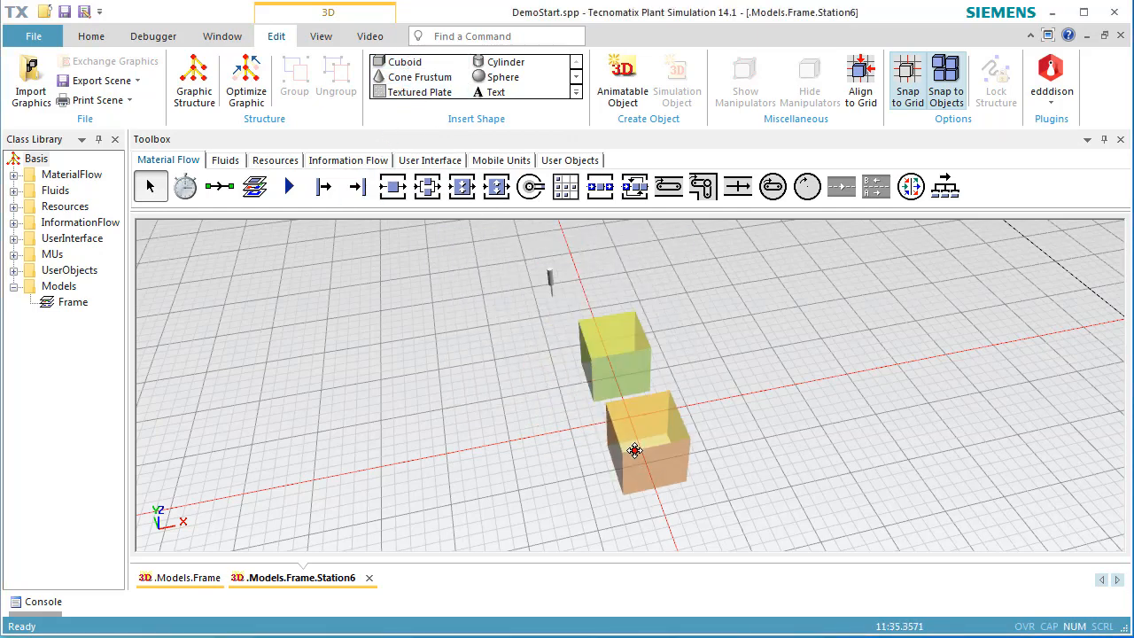
click(637, 458)
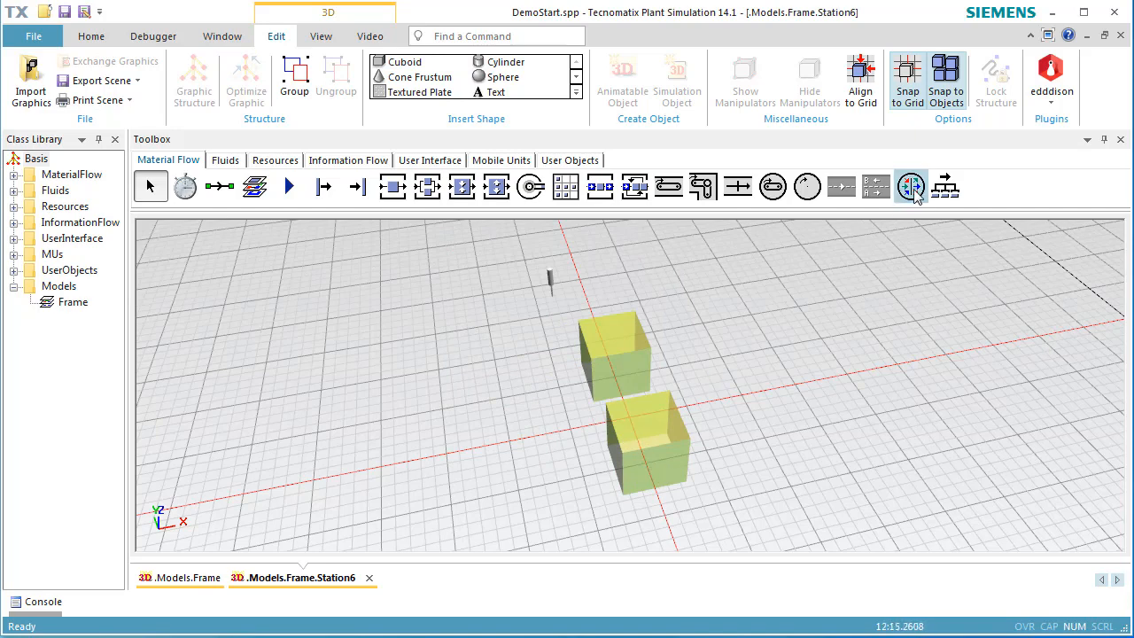
Return to the Frame's 3D view, restart the simulation and examine the worker obstacles around the two-cuboid station
click(1120, 36)
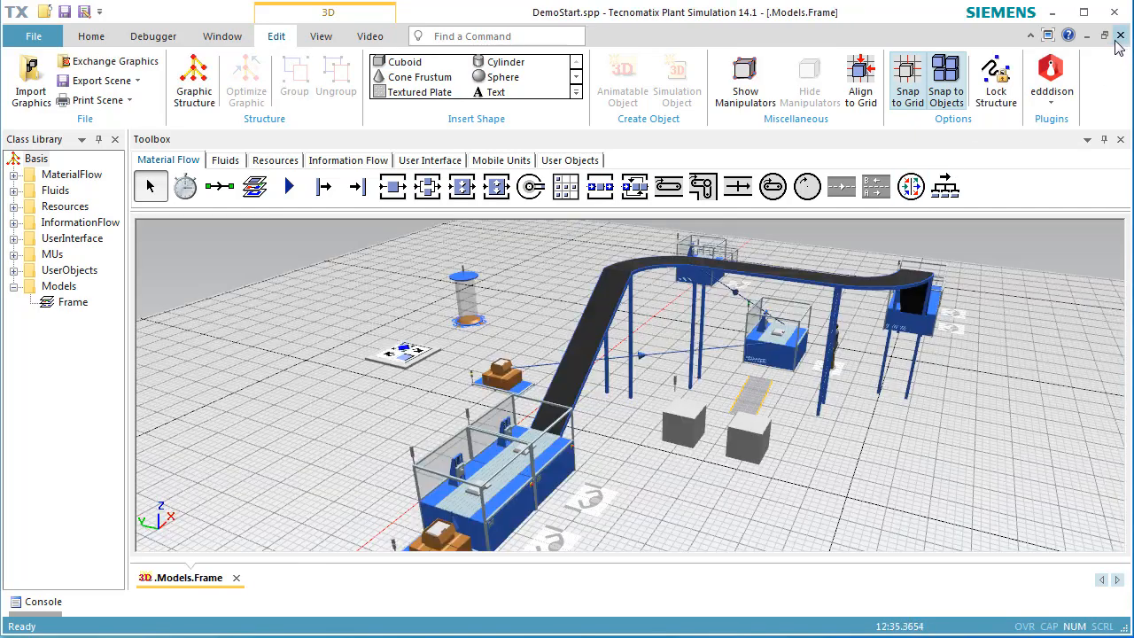
right_click(900, 453)
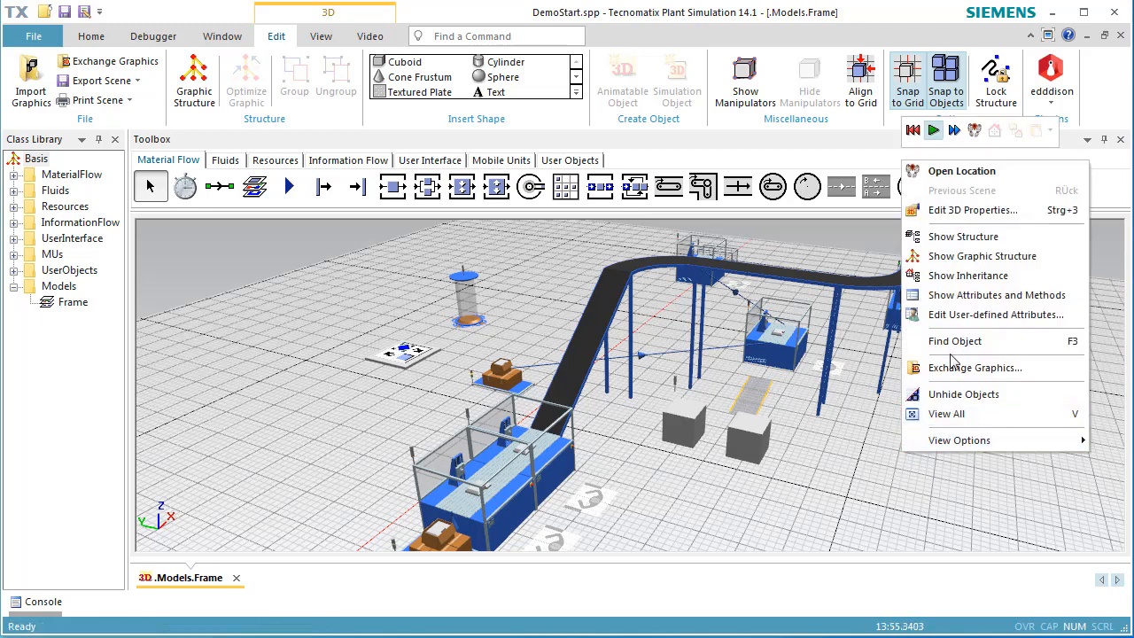
click(912, 131)
click(932, 130)
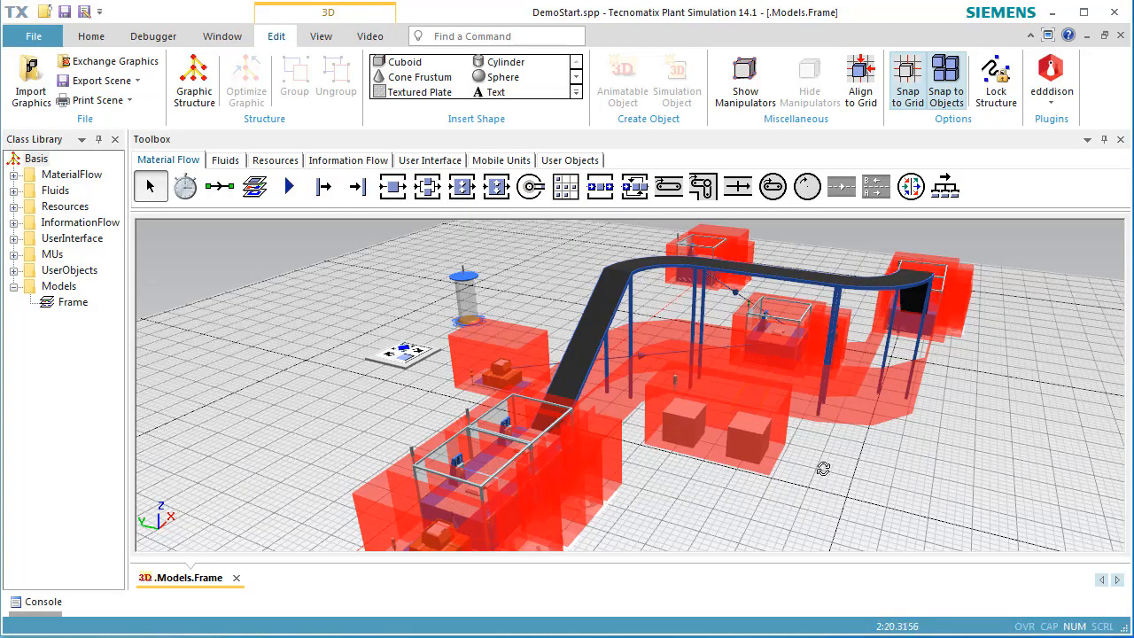
middle_drag(823, 468, 828, 520)
drag(828, 527, 806, 506)
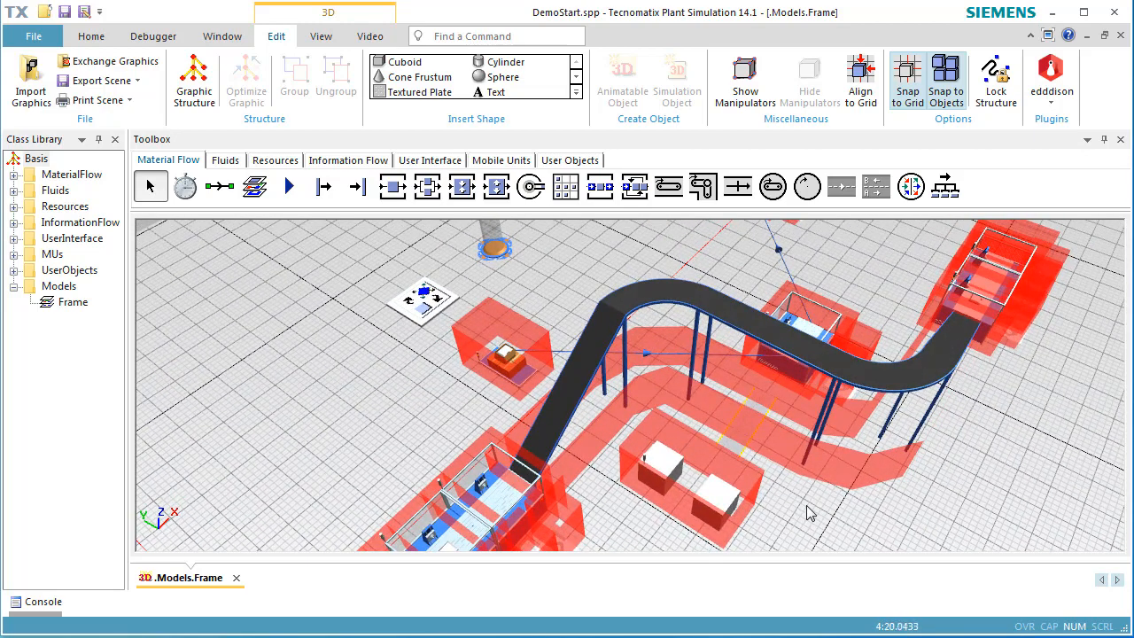
In the 3D properties of the two-cuboid station, set Obstacle for worker to Graphics
right_click(725, 506)
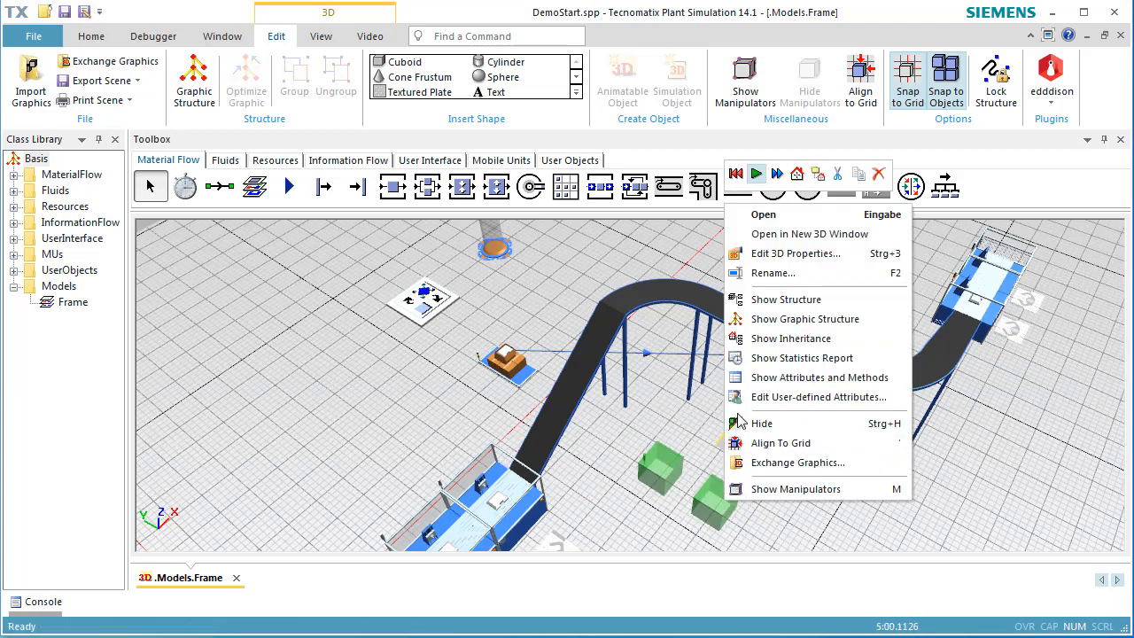
click(776, 257)
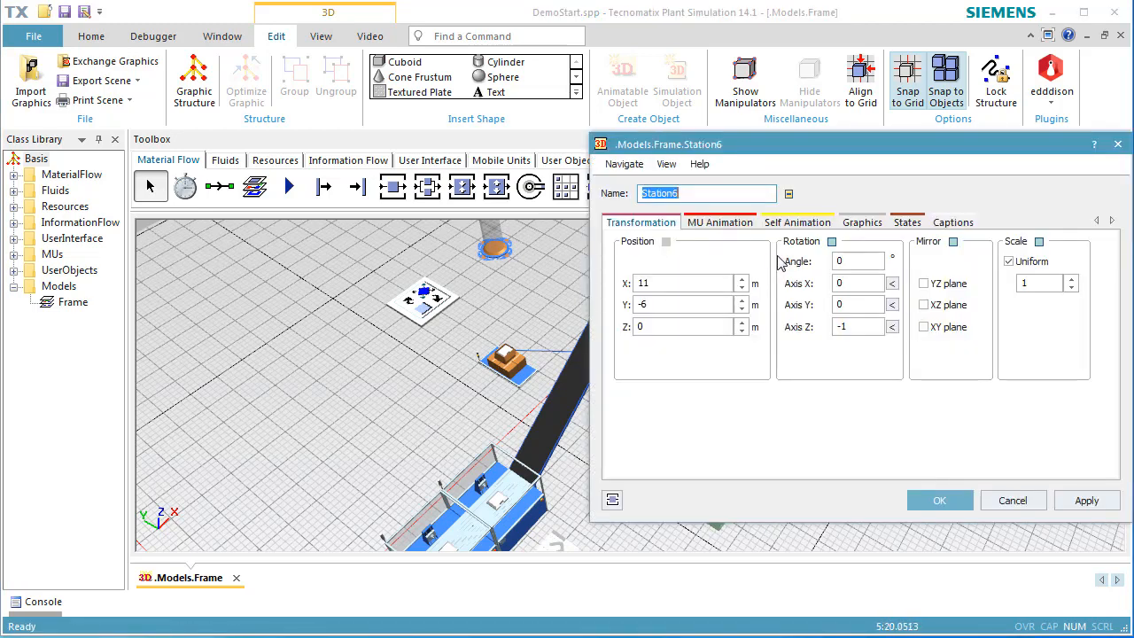
click(852, 223)
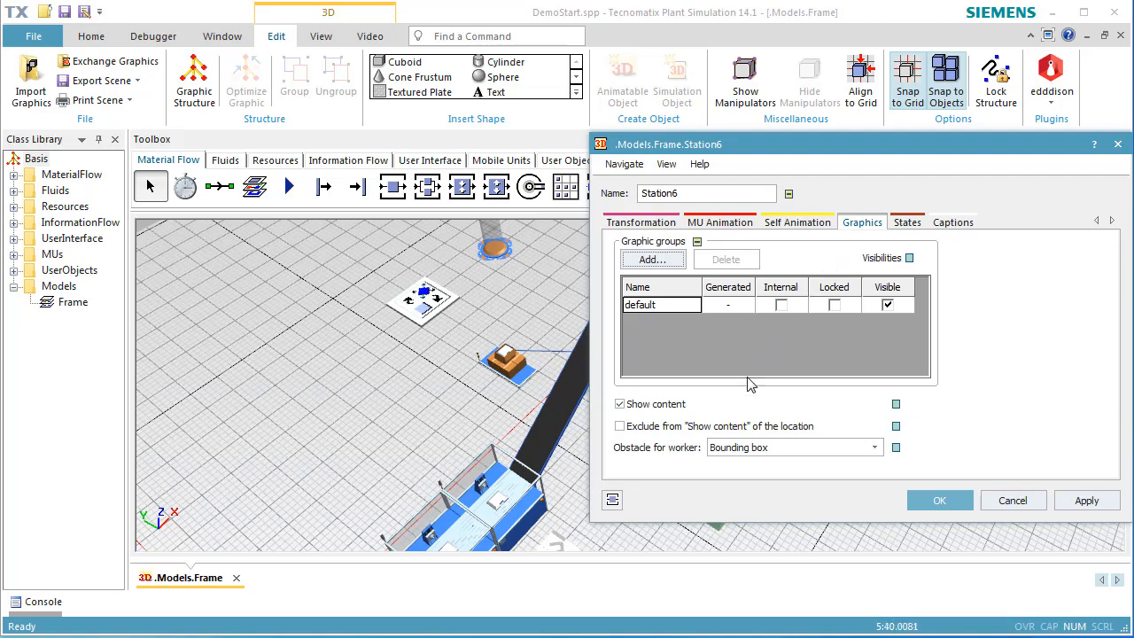
click(730, 449)
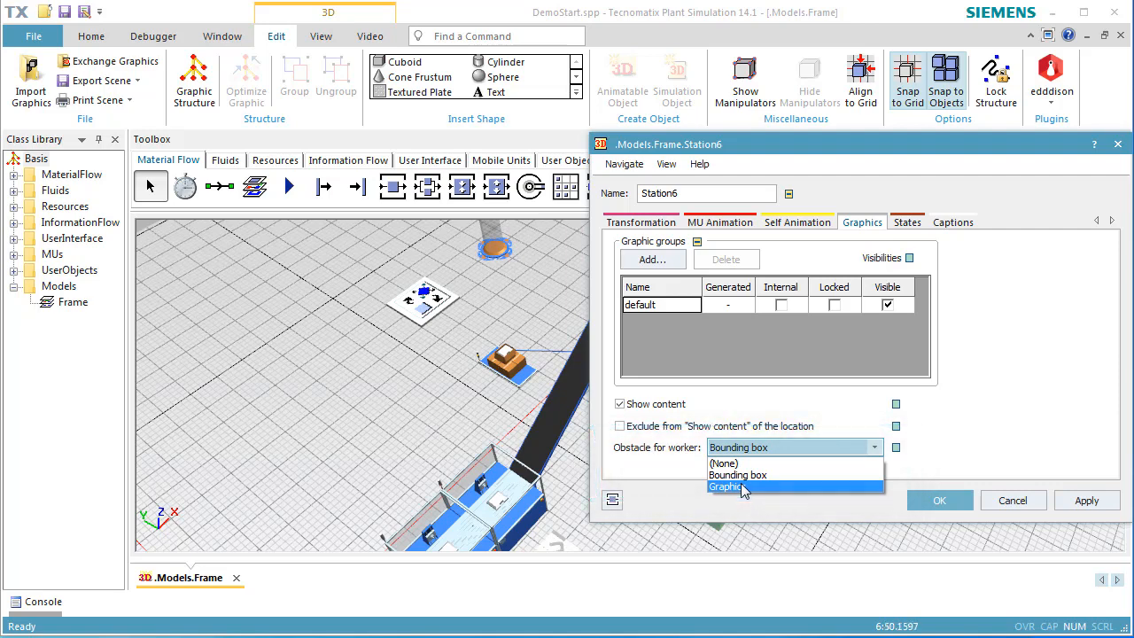
click(740, 487)
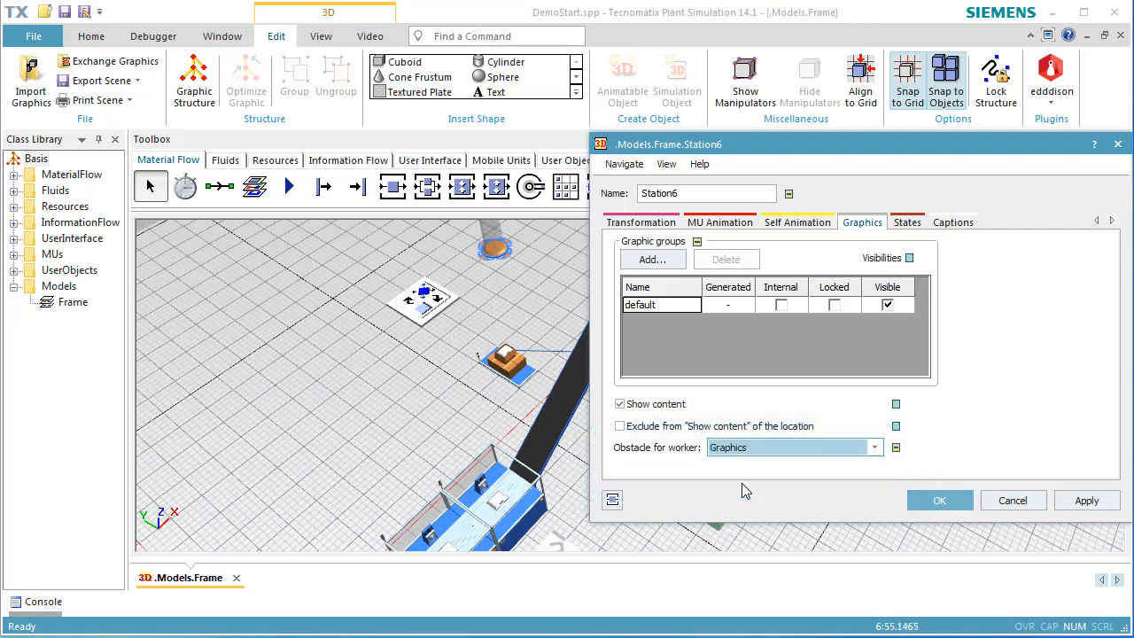
click(917, 505)
Restart the simulation, examine the worker path and the obstacles around the separate cuboids, hide the obstacles and reset the simulation
right_click(889, 498)
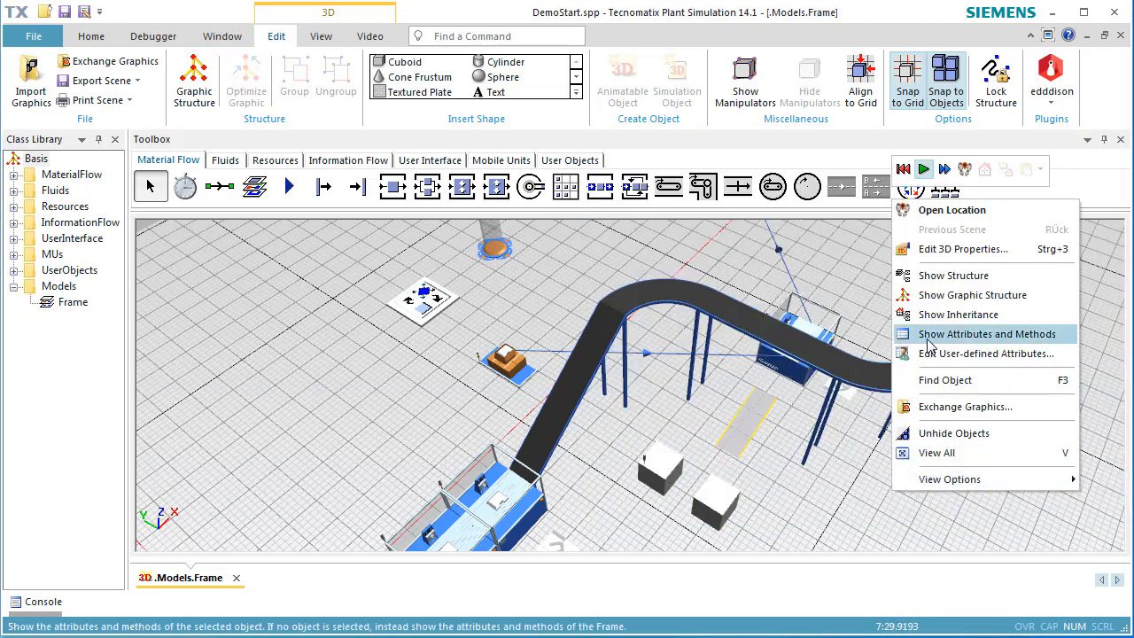
click(903, 169)
click(923, 169)
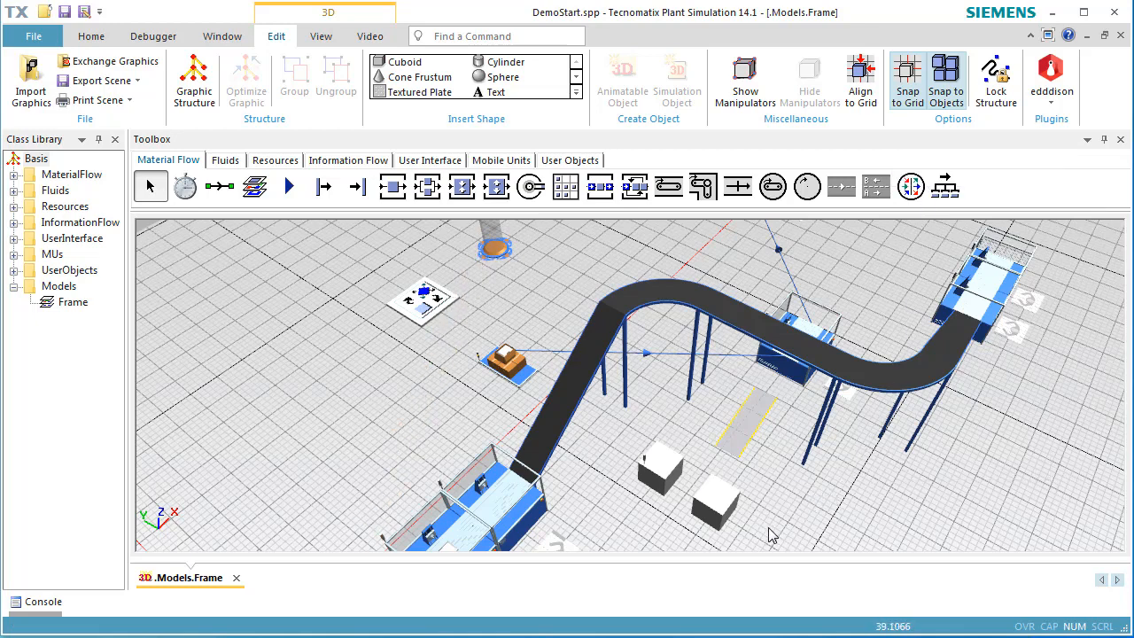
drag(770, 534, 776, 474)
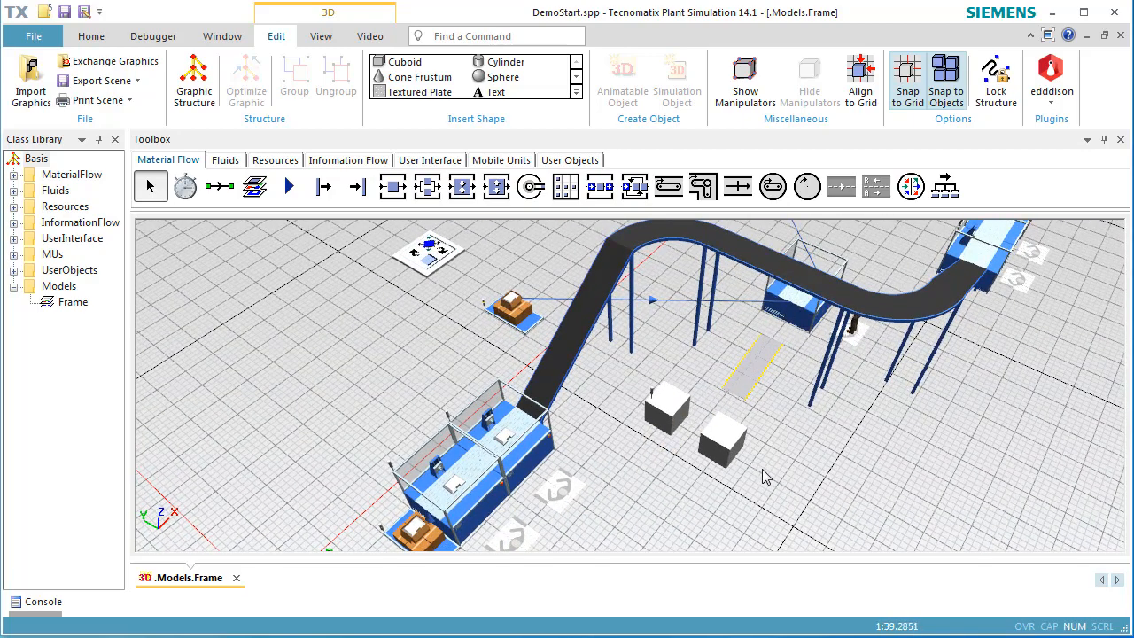
key(f)
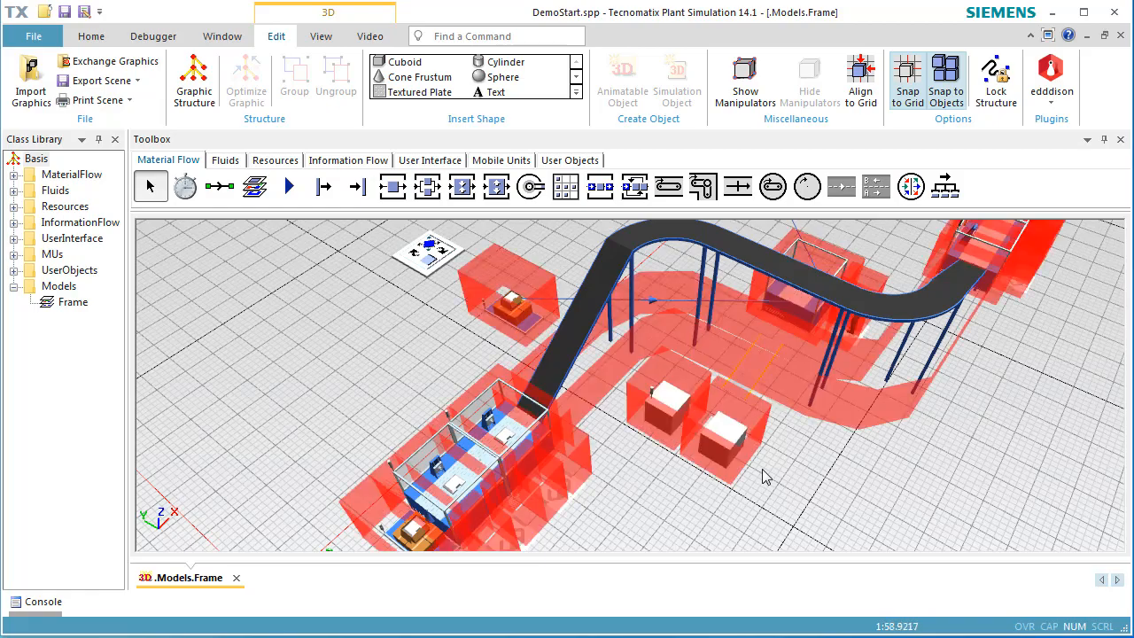
right_drag(678, 501, 721, 474)
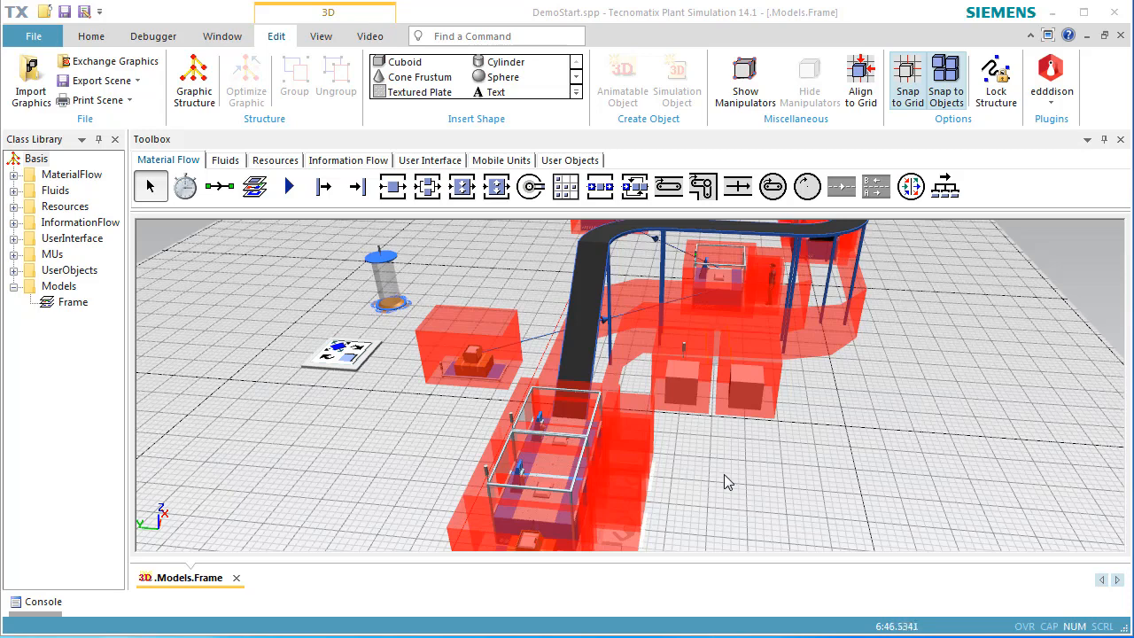
click(723, 474)
key(b)
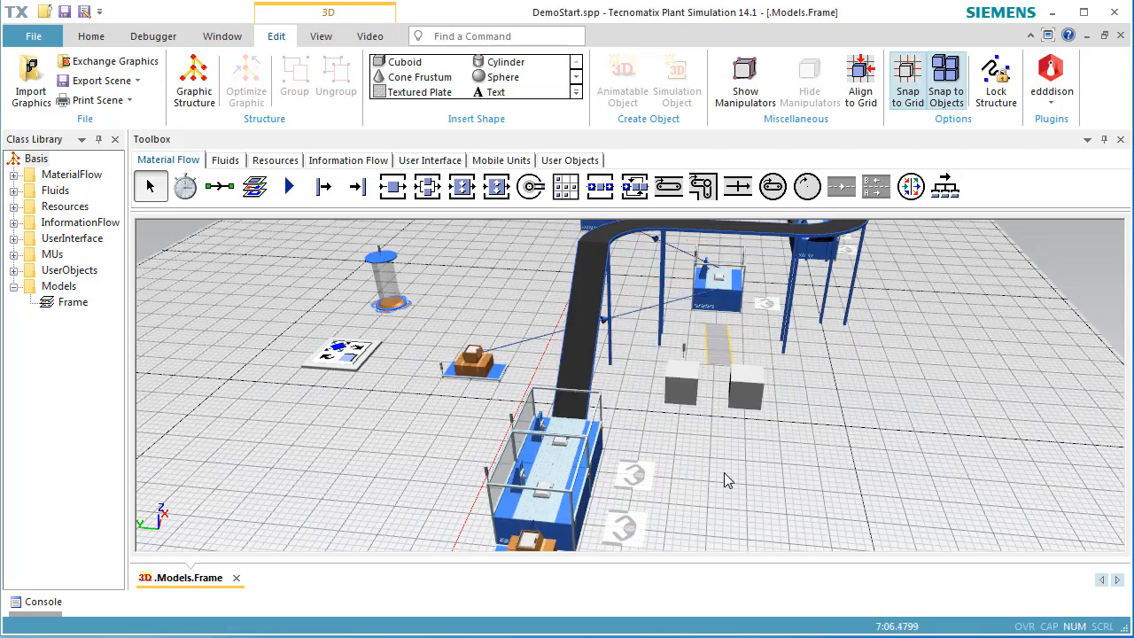
right_click(723, 479)
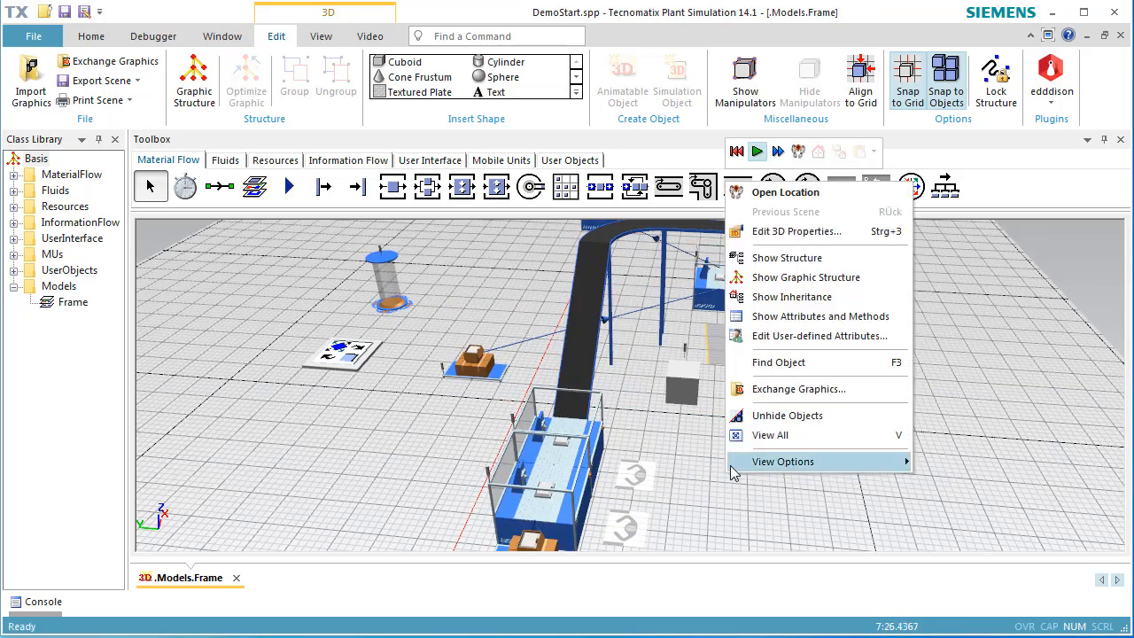
click(737, 150)
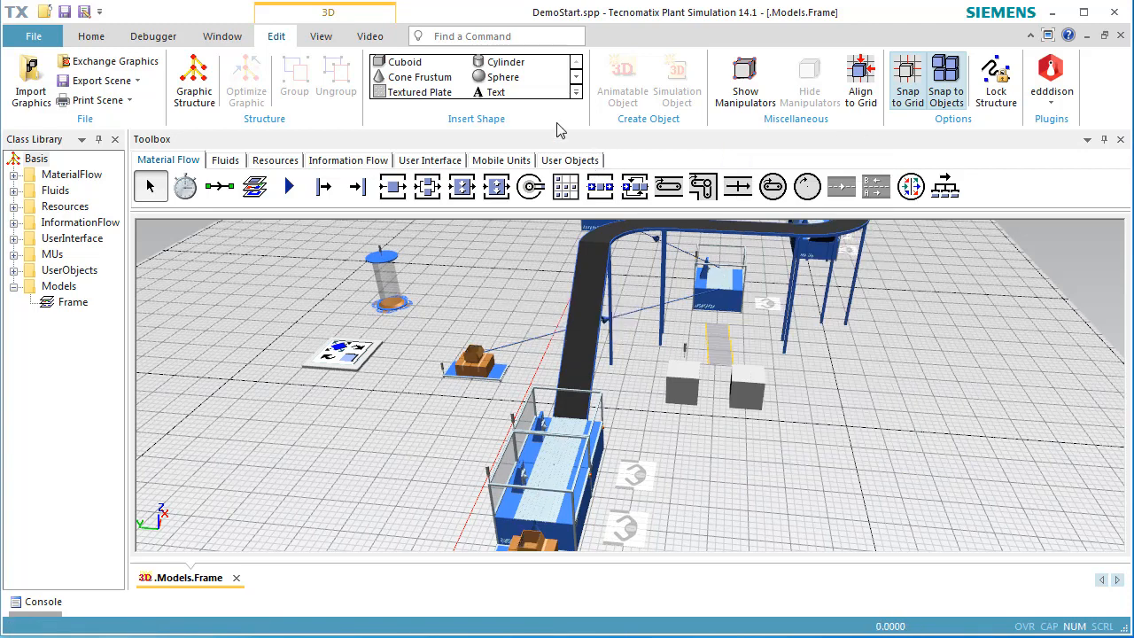
Raise the two single connected stations, together with their workplaces, to a Z position of about 3.4 m
click(323, 40)
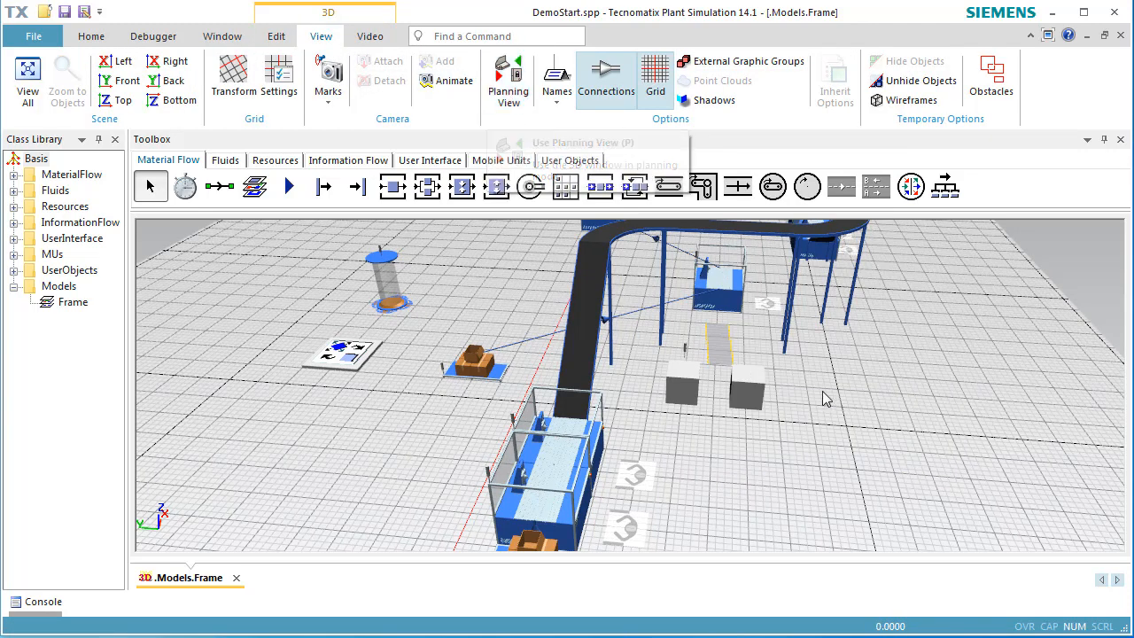
middle_drag(825, 398, 660, 562)
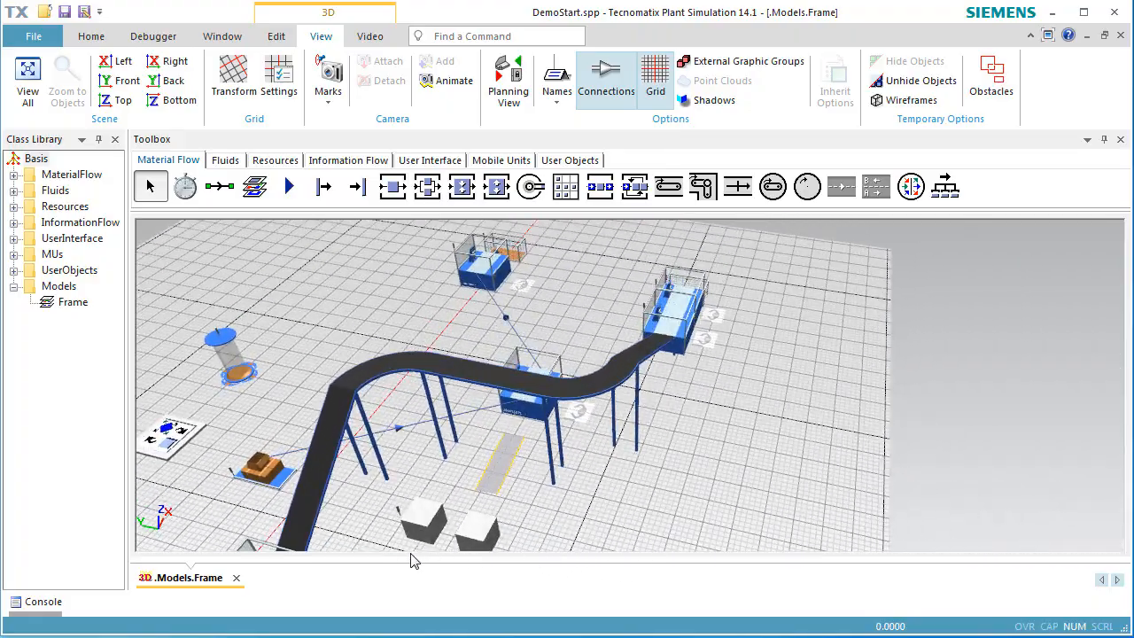
middle_drag(760, 522, 567, 563)
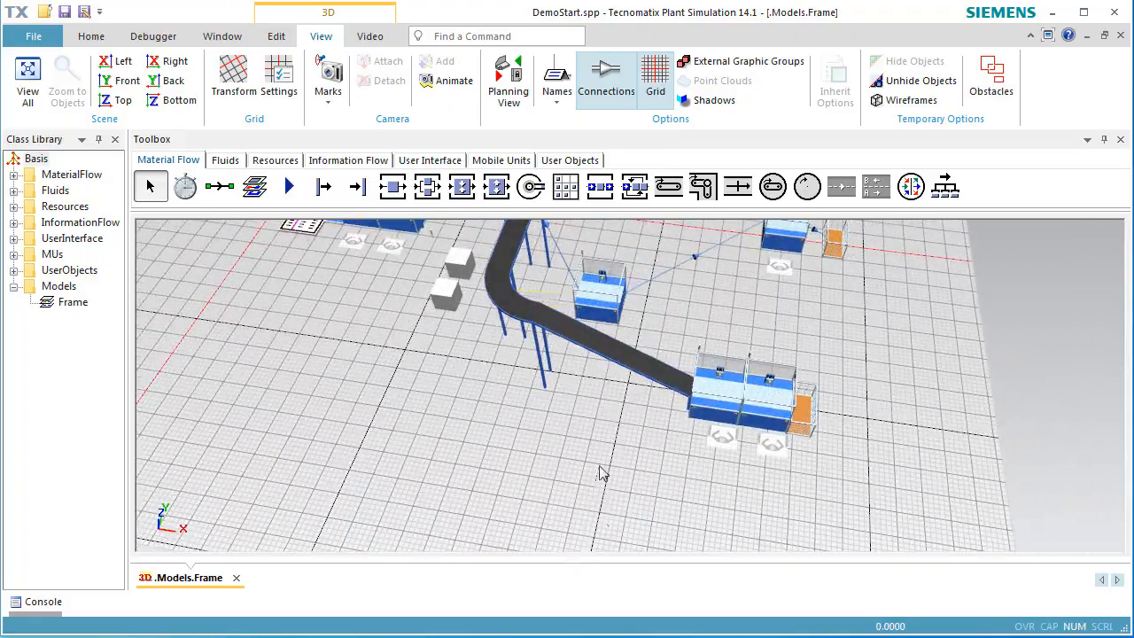
middle_drag(603, 474, 603, 556)
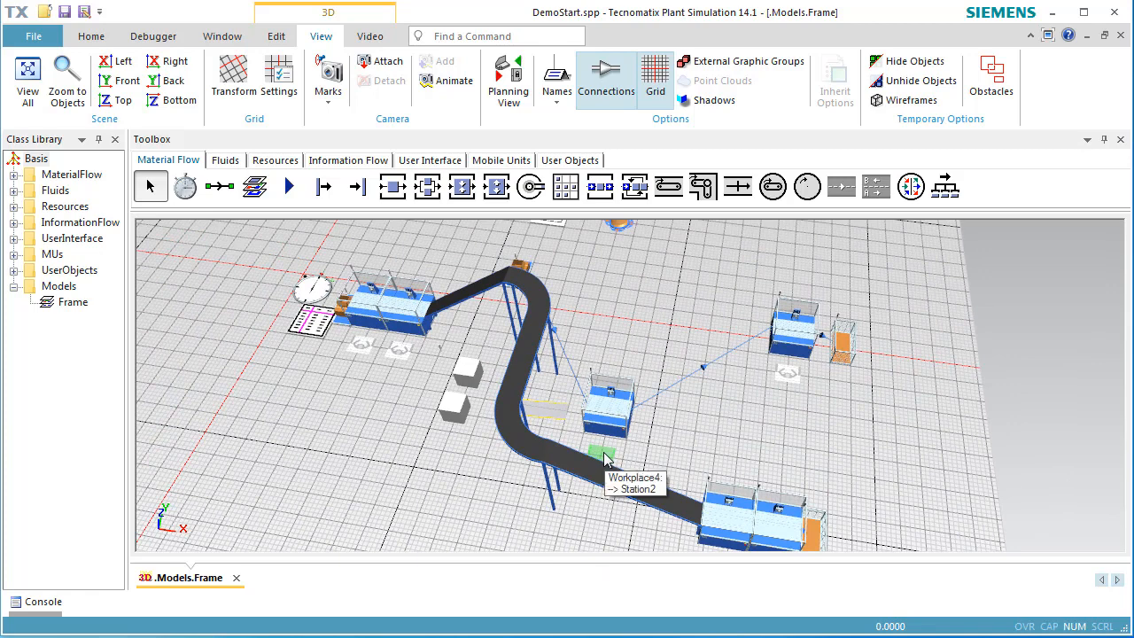
click(611, 409)
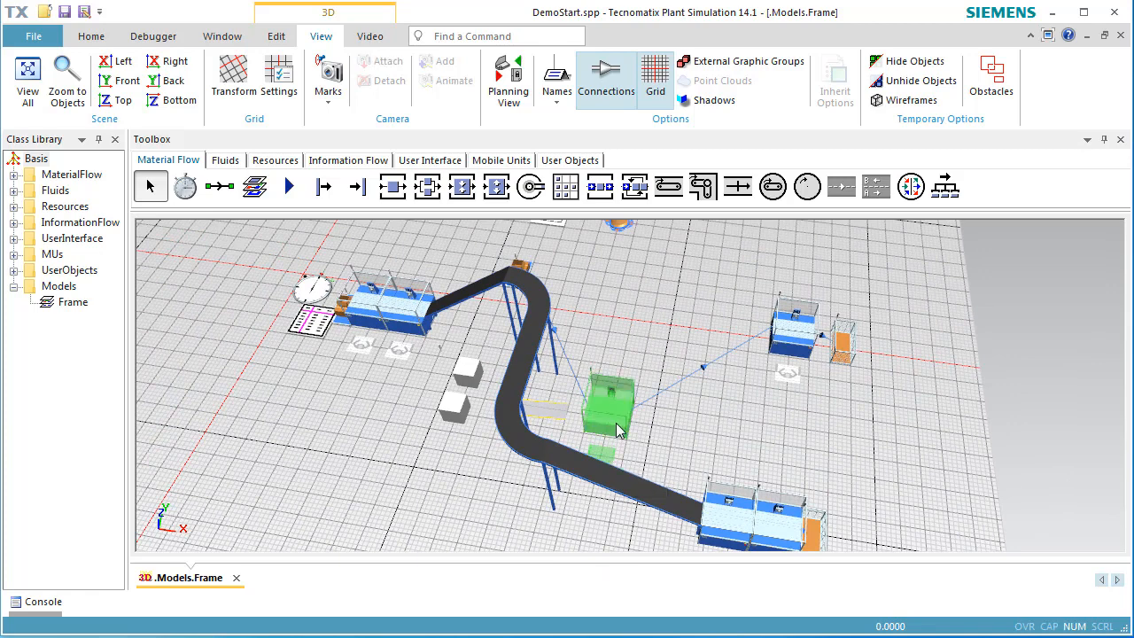
ctrl+click(781, 350)
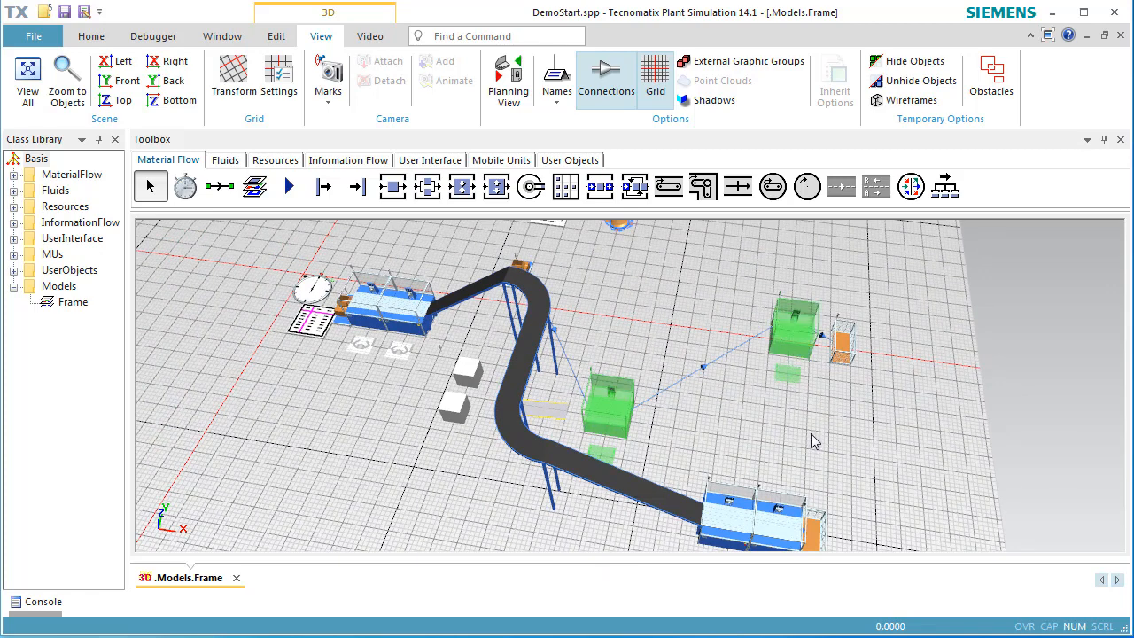
key(ctrl+Up)
key(ctrl+Up)
key(ctrl+Up)
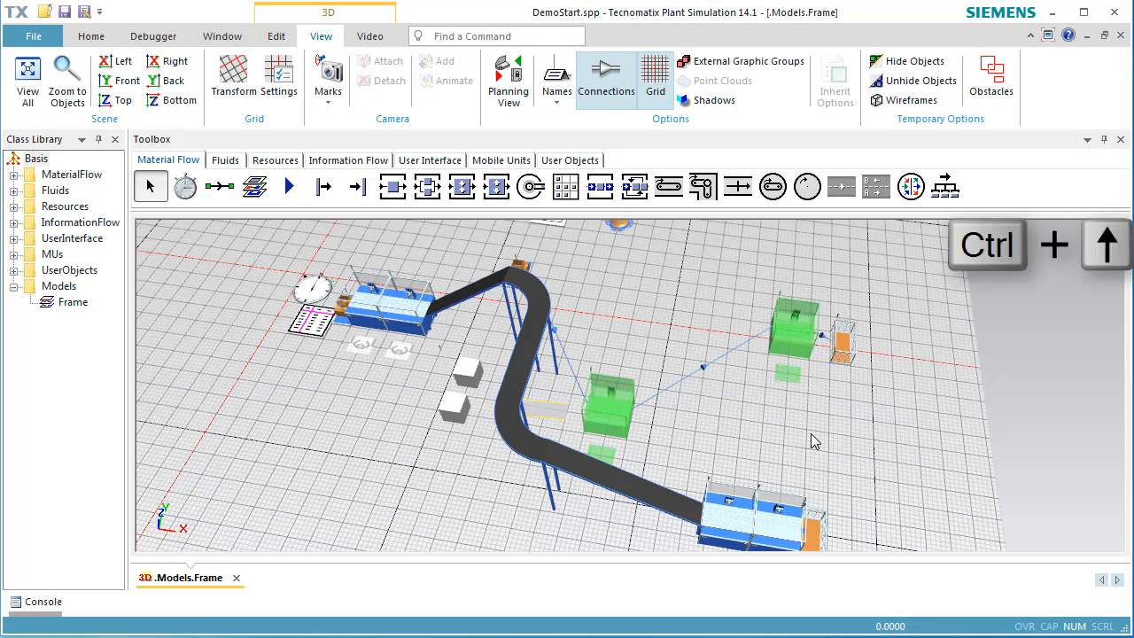
key(ctrl+Up)
key(ctrl+Up)
key(ctrl+Up)
key(ctrl+Up)
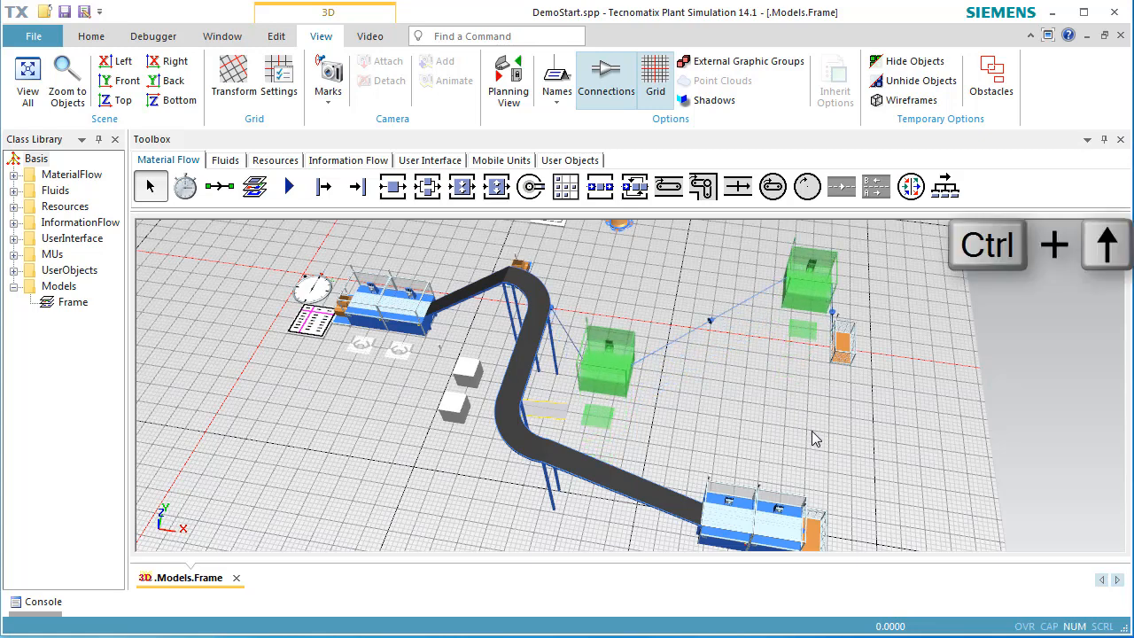
click(814, 441)
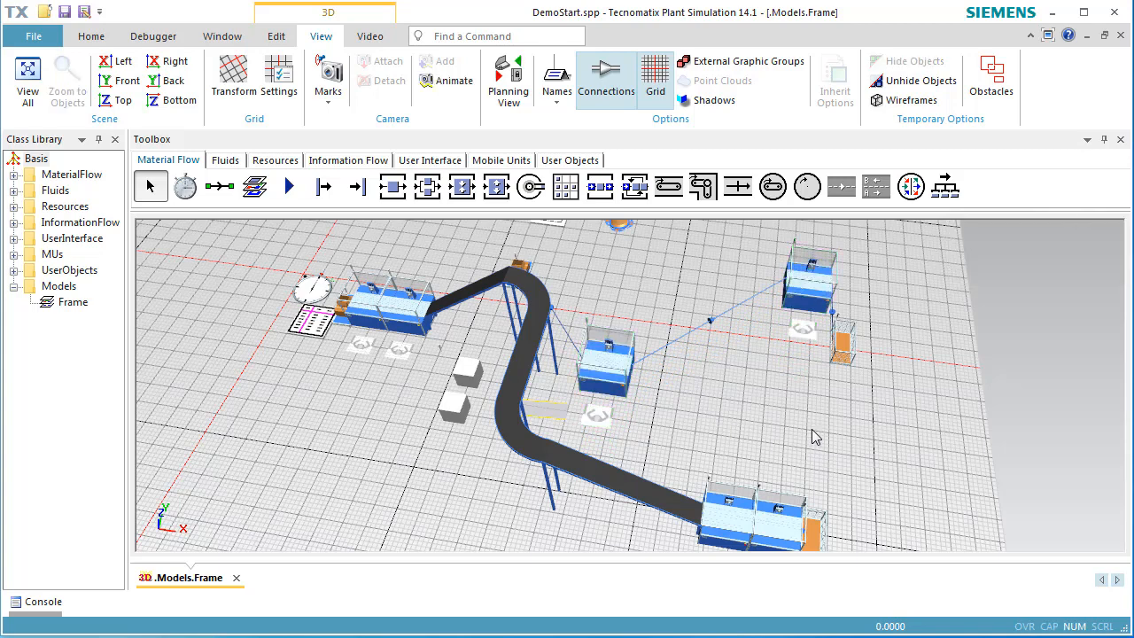
Set the Z position of Workplace4, in front of Station2, to 4 m
click(600, 424)
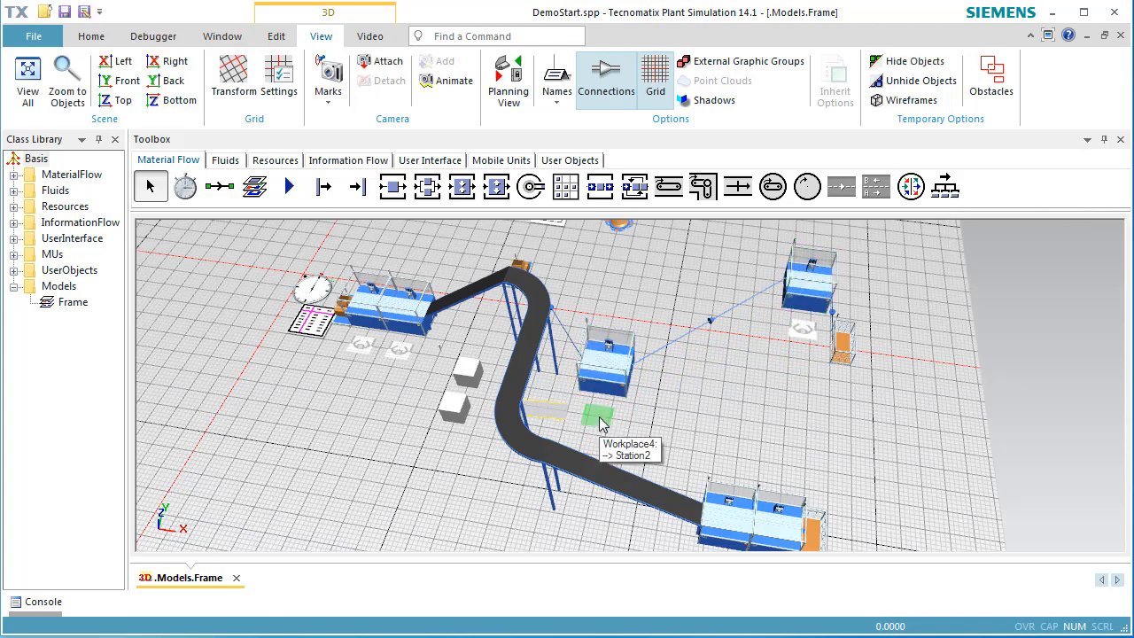
double_click(599, 423)
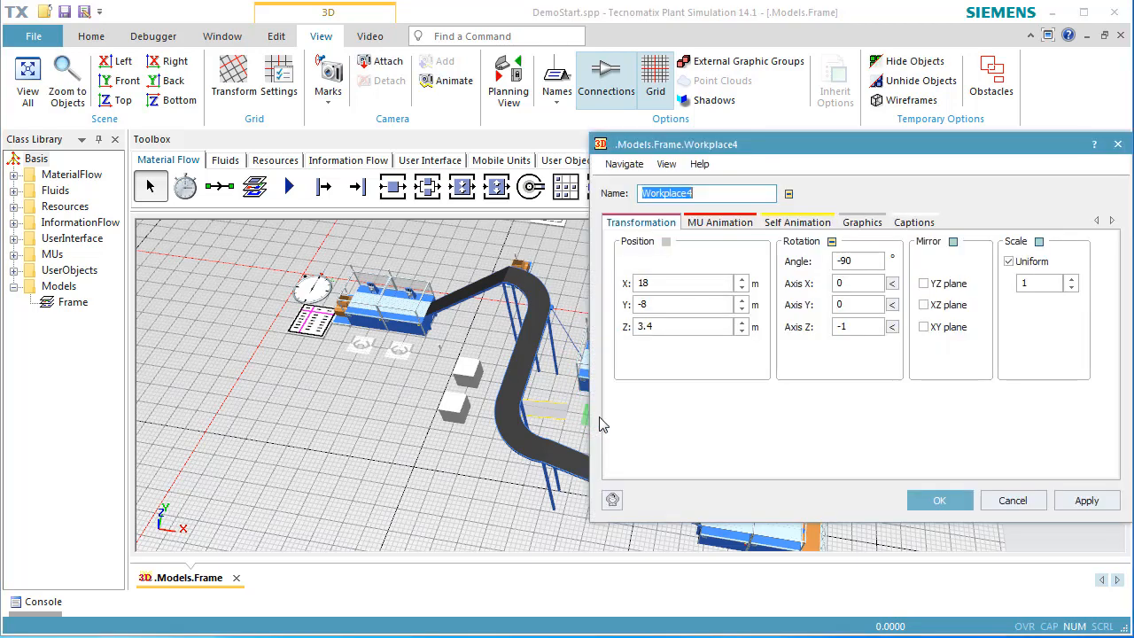
double_click(674, 326)
text(4)
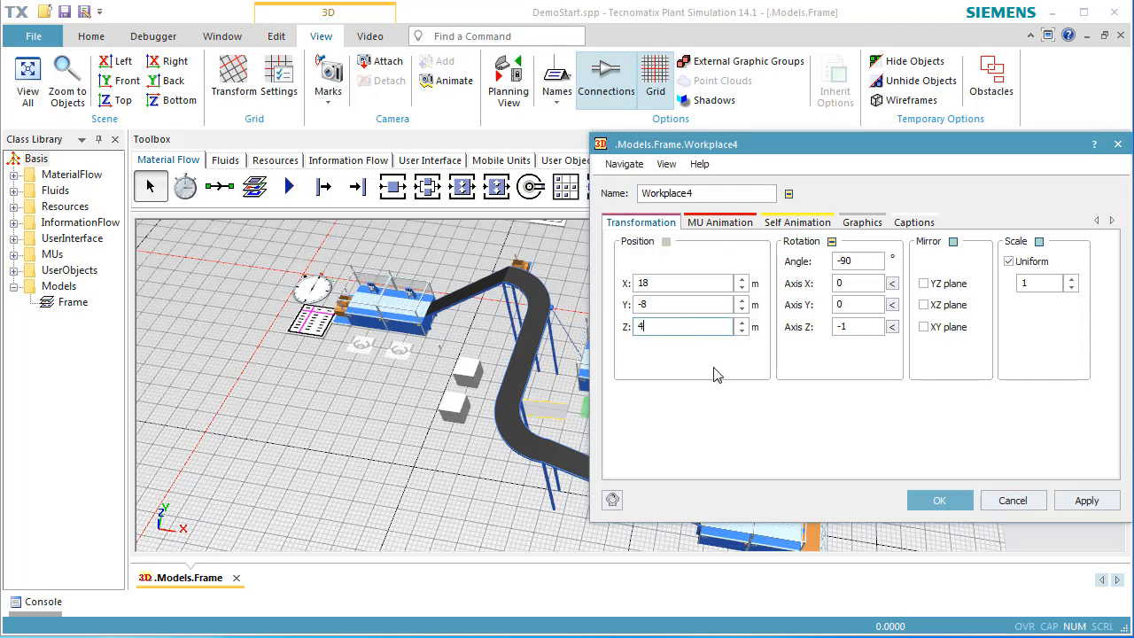
click(939, 500)
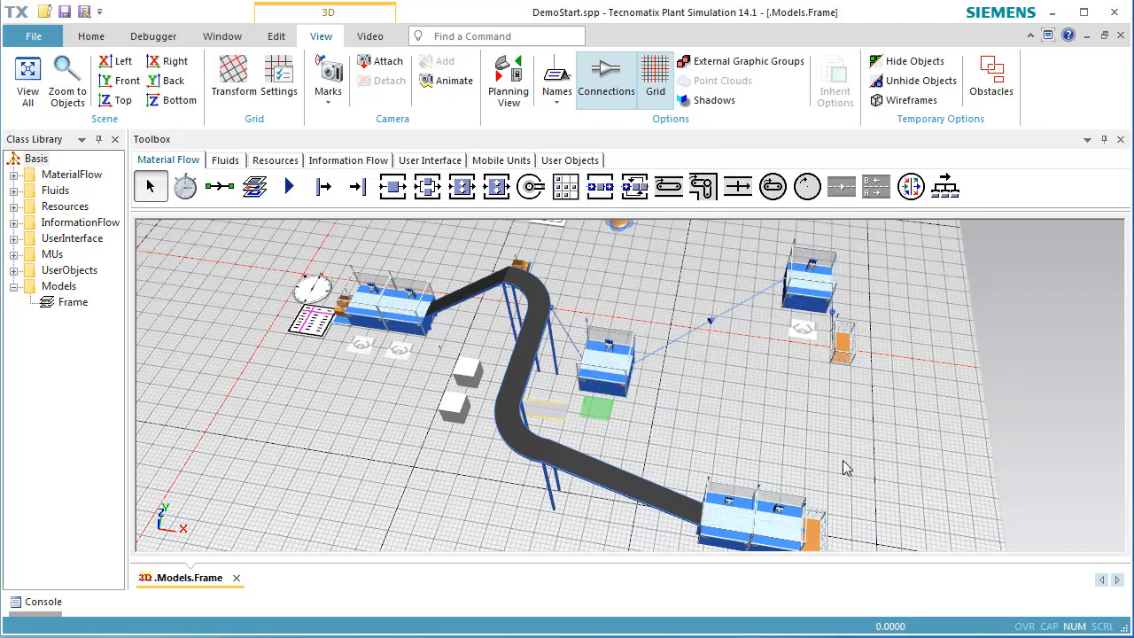
Set the Z position of Station2, the raised station near the footpath, to 4 m
double_click(622, 367)
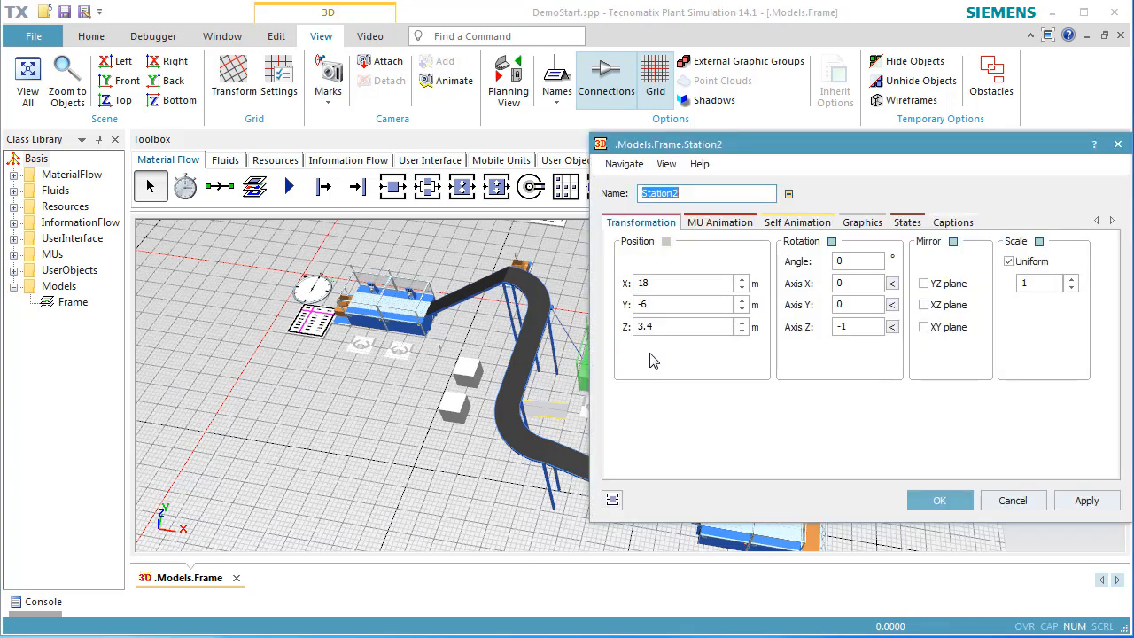
double_click(700, 326)
text(4)
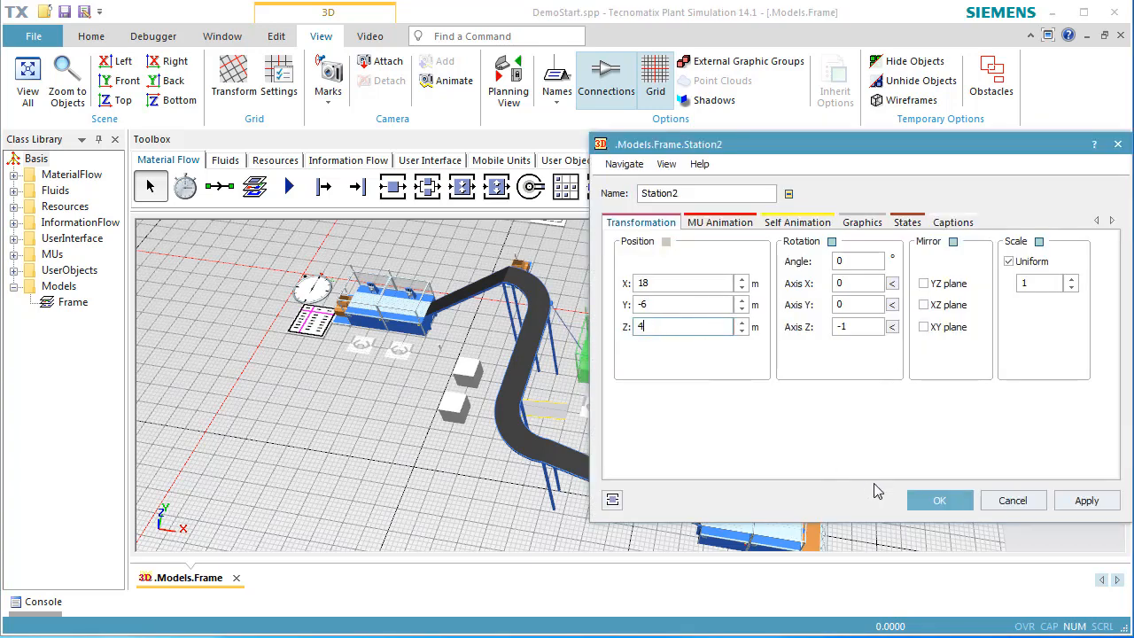
click(939, 499)
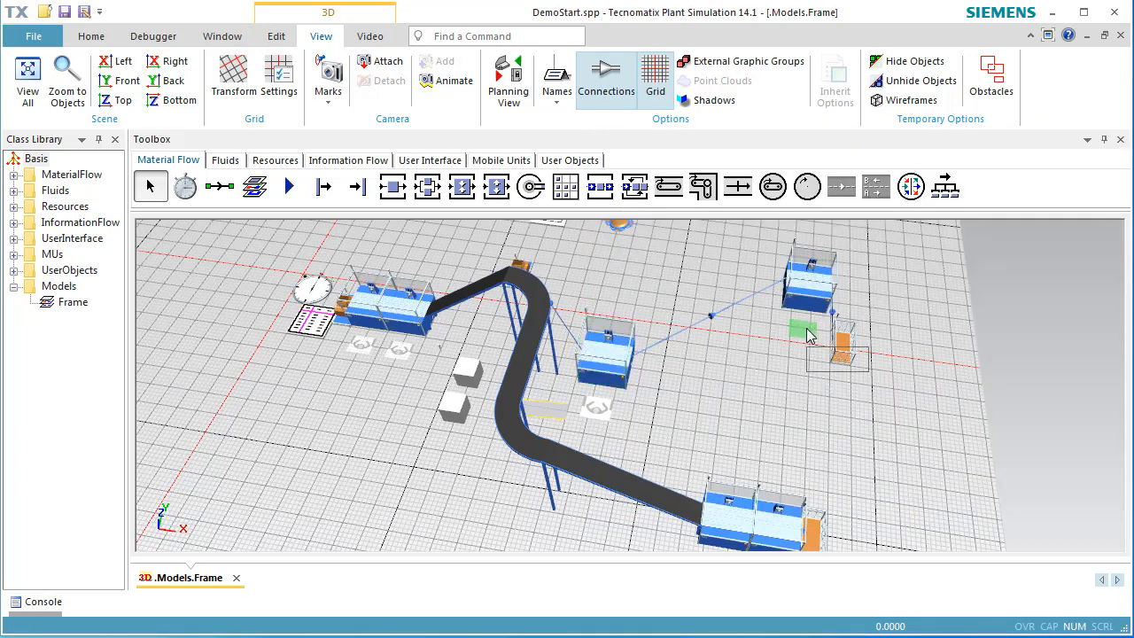
Set the Z position of Workplace5, in front of Station5, to 4 m
double_click(806, 332)
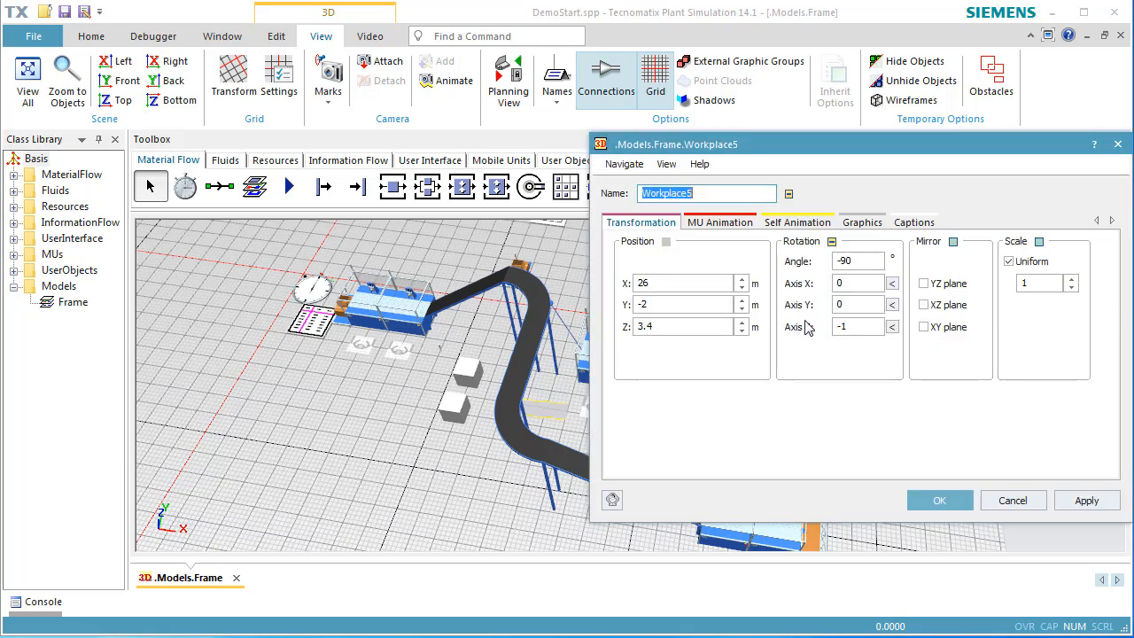
double_click(698, 325)
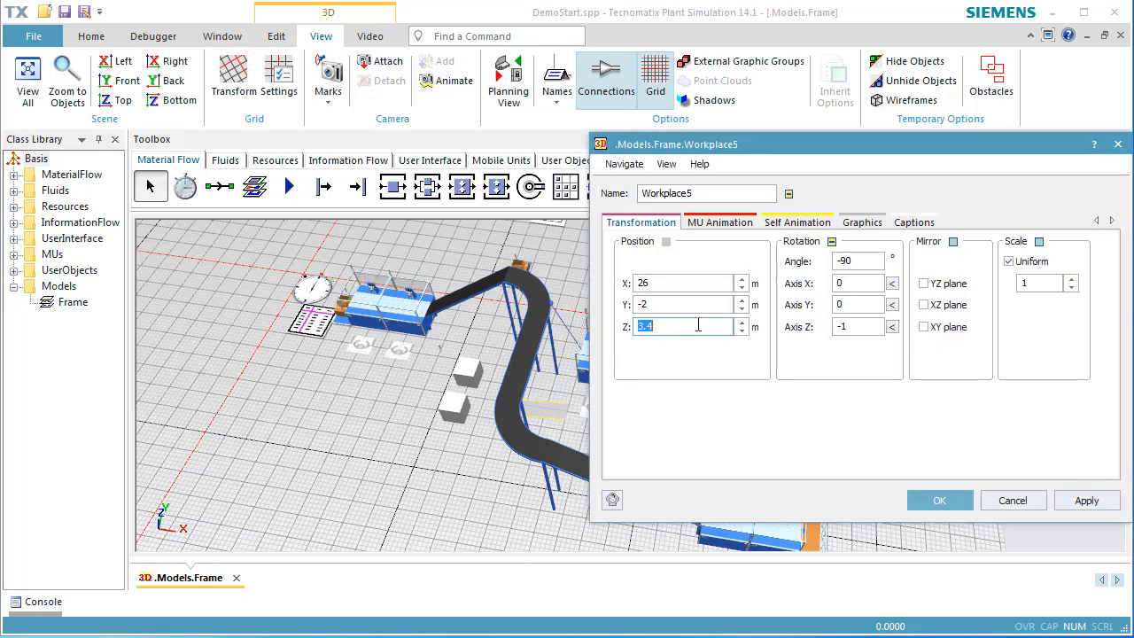
text(4)
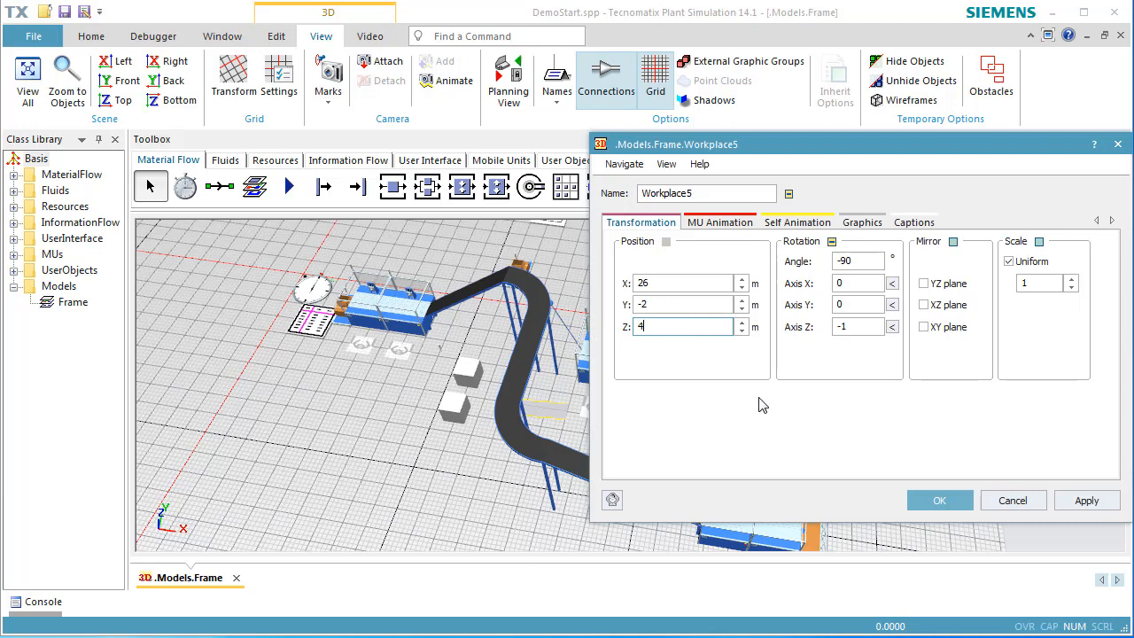
click(928, 500)
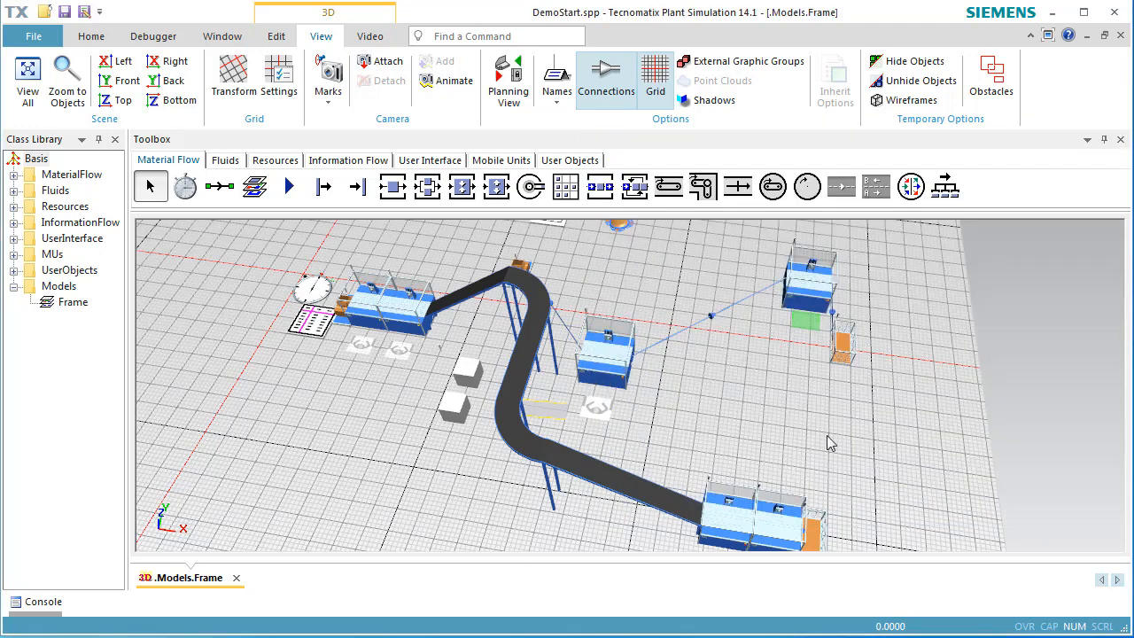
Set the Z position of Station5, the raised station next to the drain, to 4 m
double_click(809, 301)
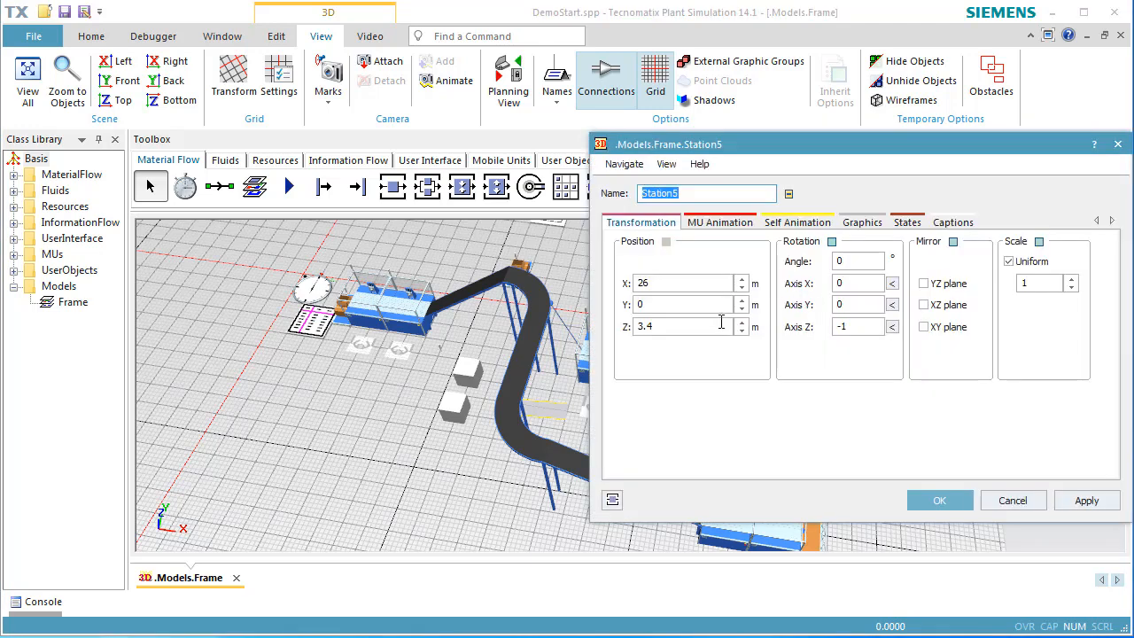
double_click(721, 325)
text(4)
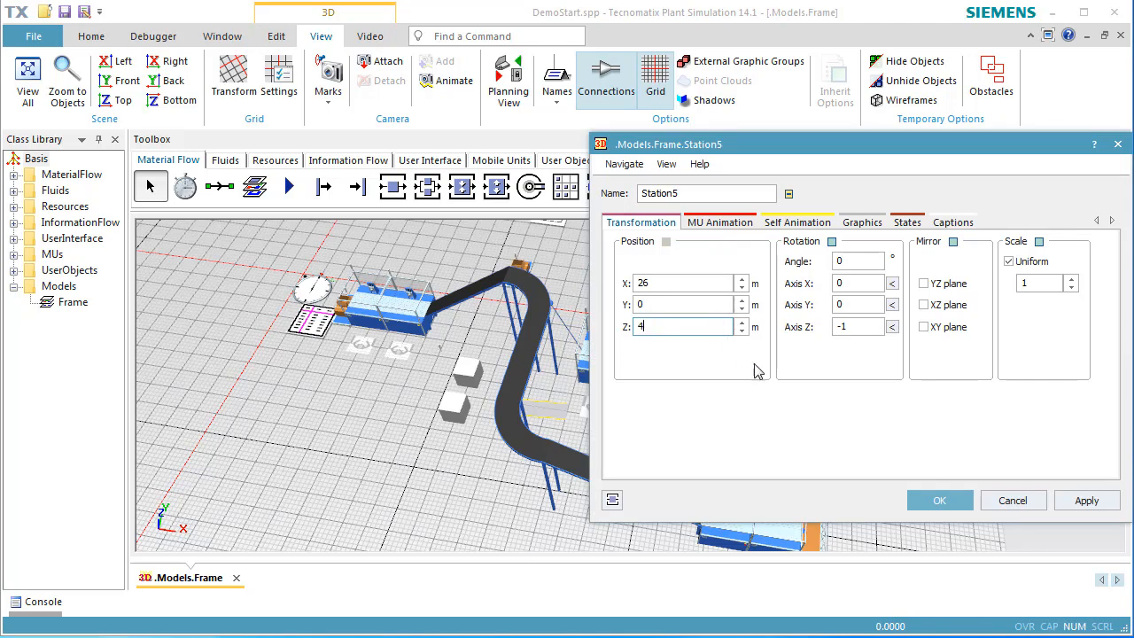
click(932, 502)
click(853, 456)
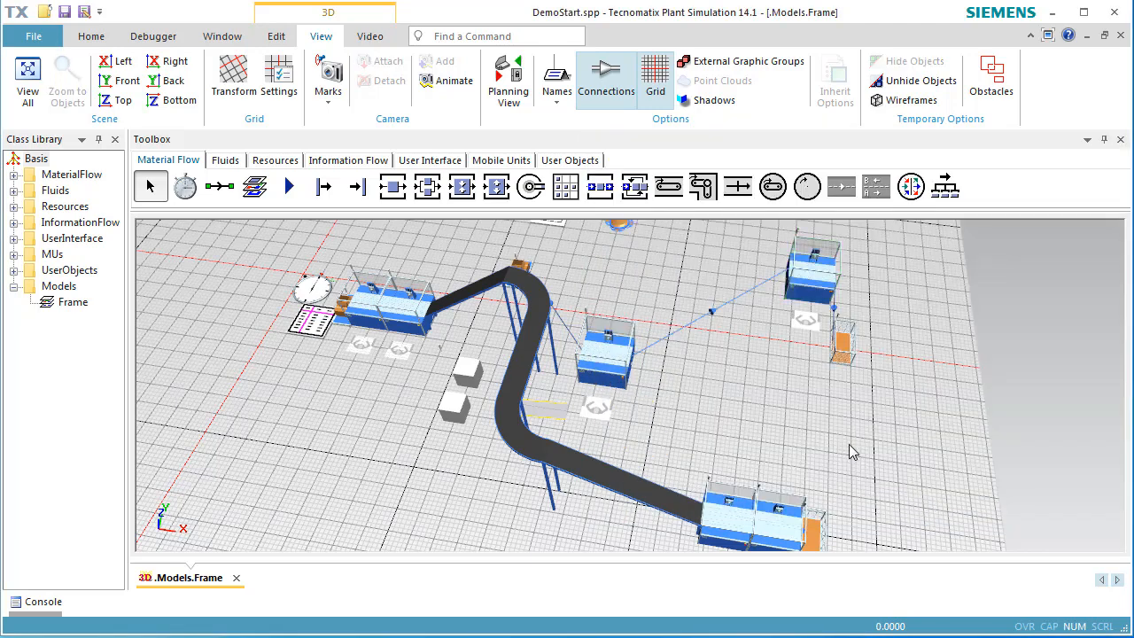
Run the simulation, stop it when the worker path error appears, and examine the raised workplace at the end of the footpath
right_click(860, 432)
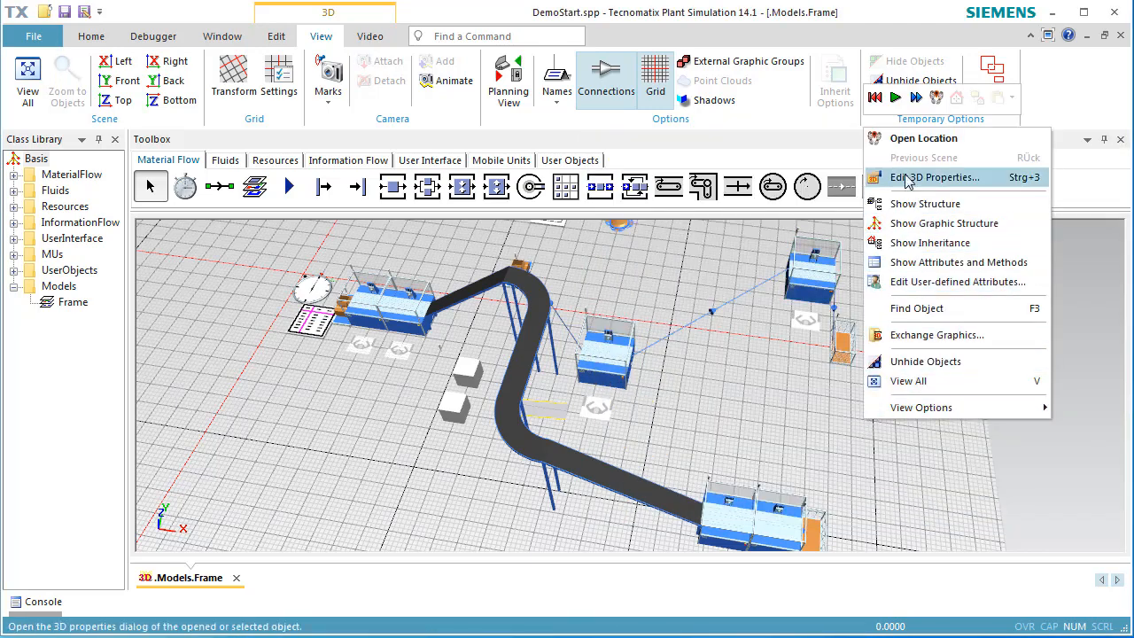
click(894, 97)
click(894, 97)
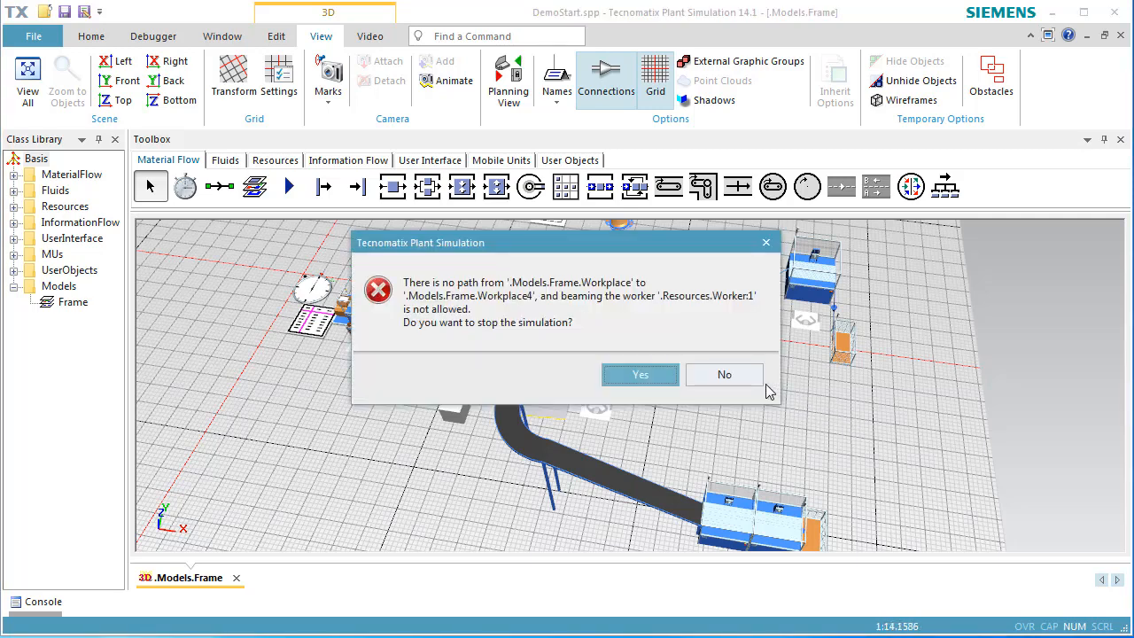
click(638, 375)
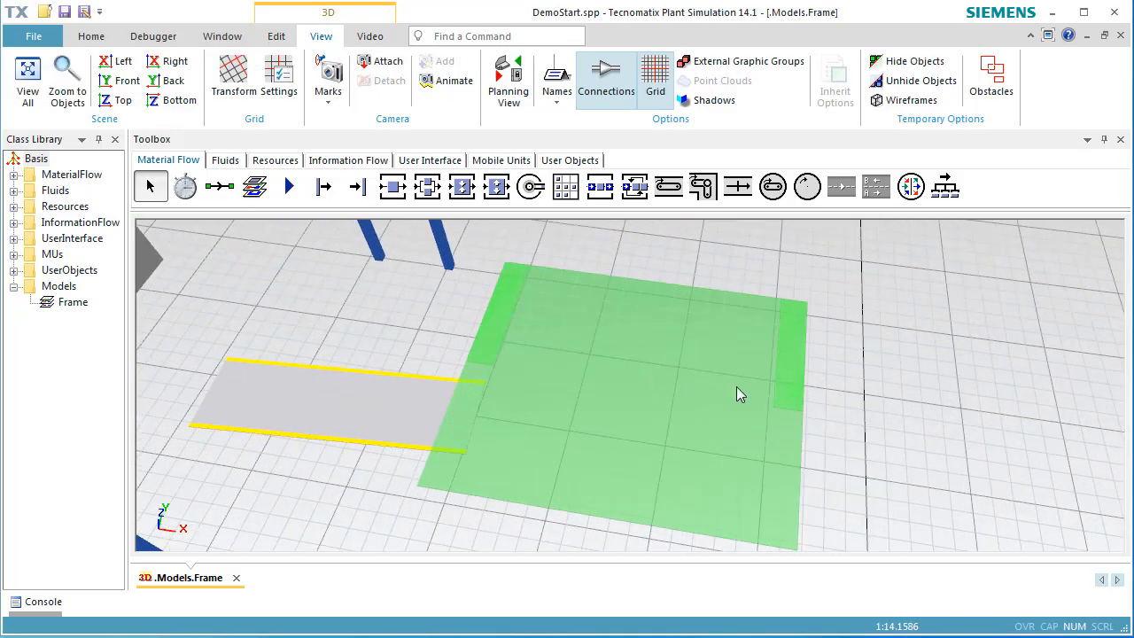
click(882, 400)
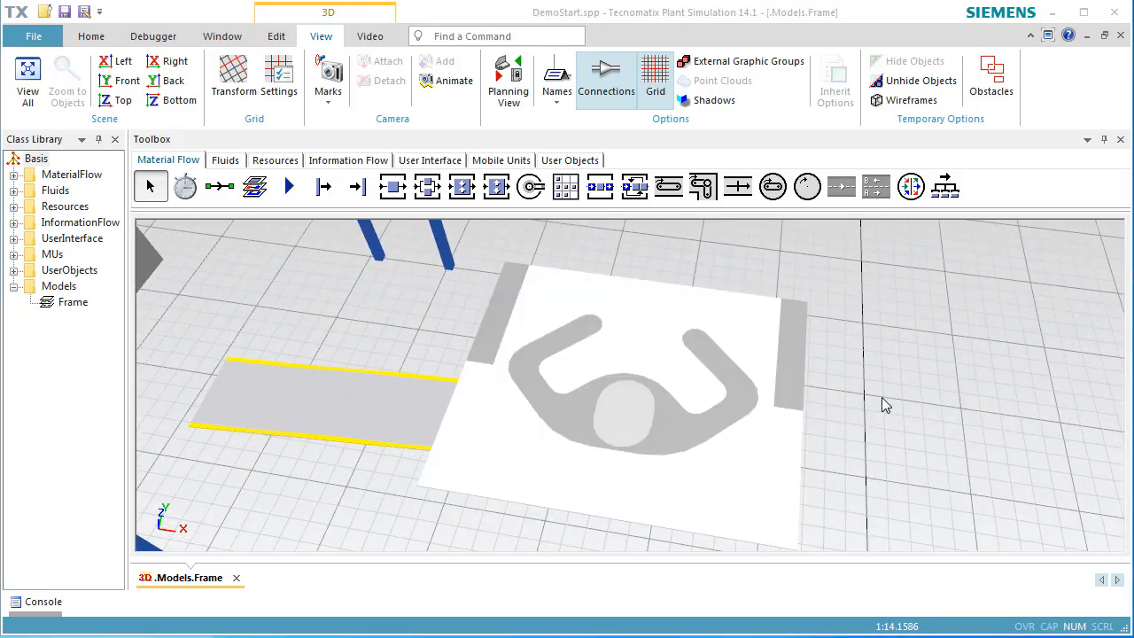
scroll(869, 367, down, 5)
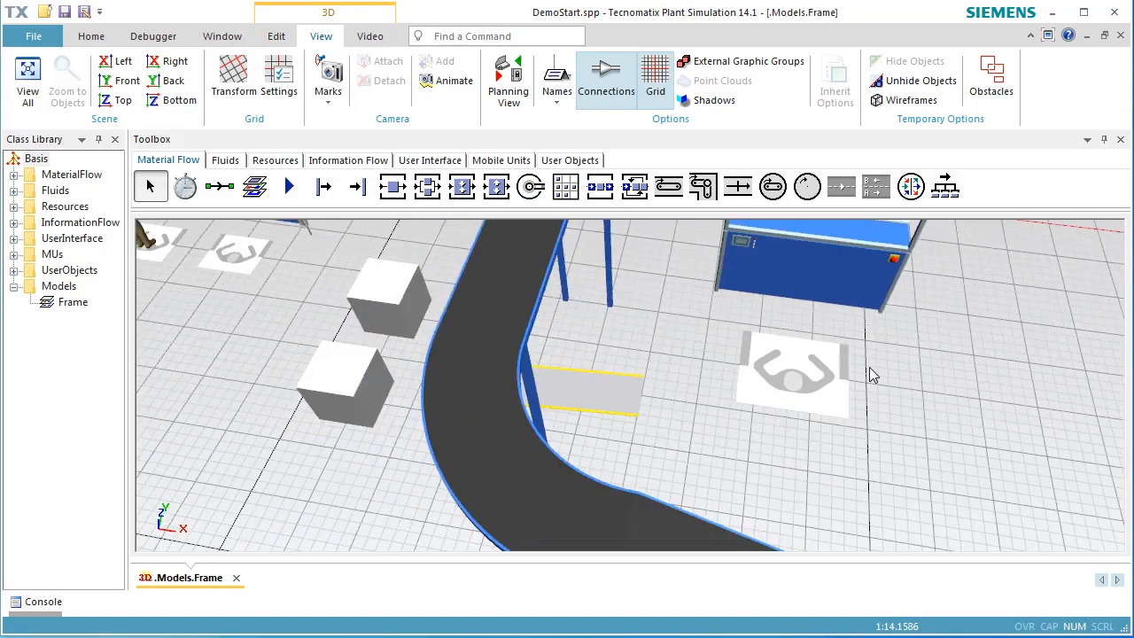
middle_drag(970, 395, 701, 446)
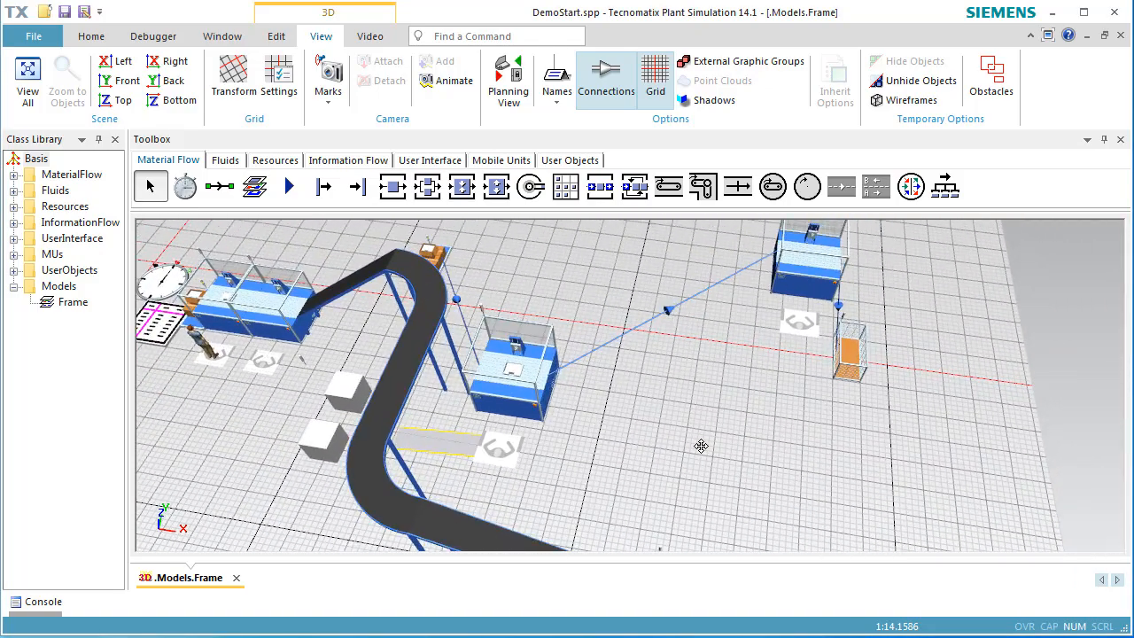
Create stairs with a tread width of 1.5 m and place them on the floor between the two raised single stations
click(281, 37)
click(576, 92)
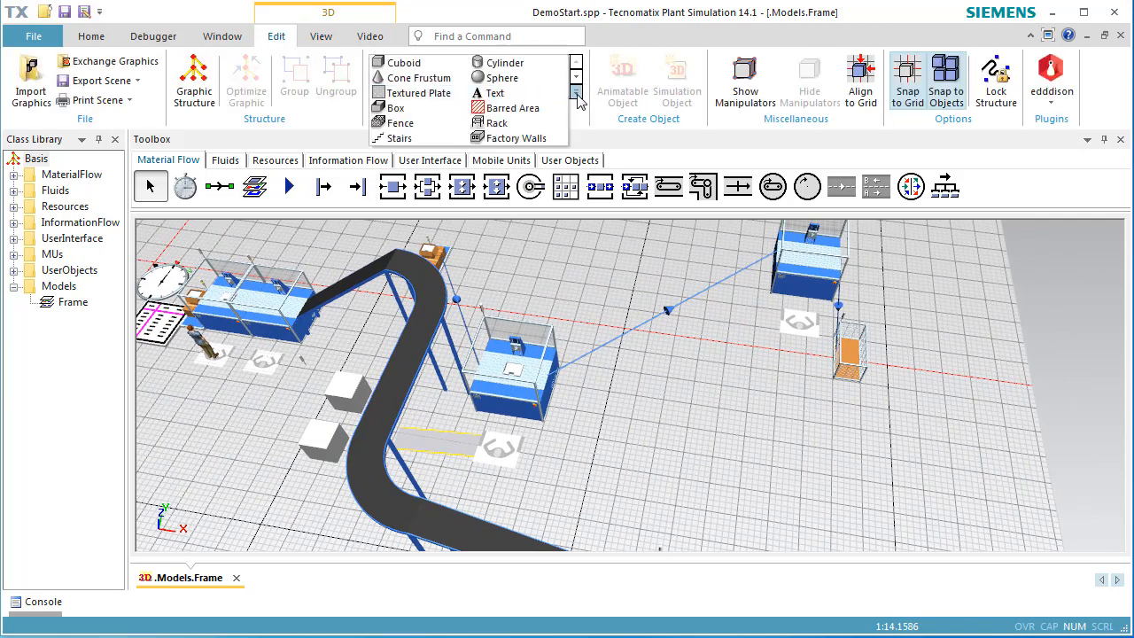
click(398, 139)
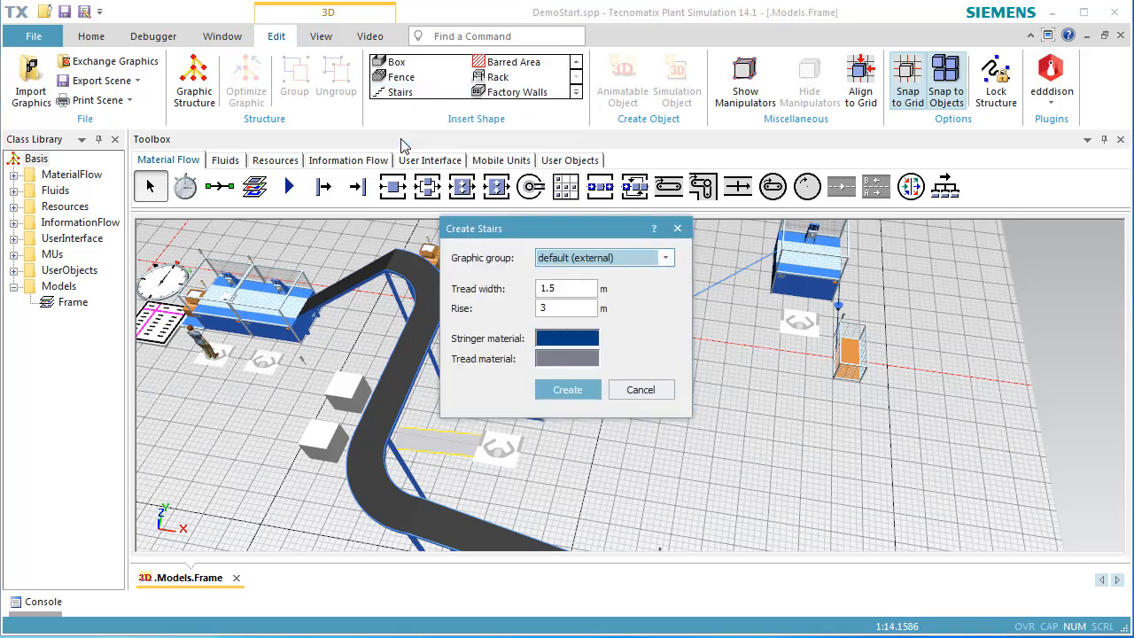
double_click(582, 309)
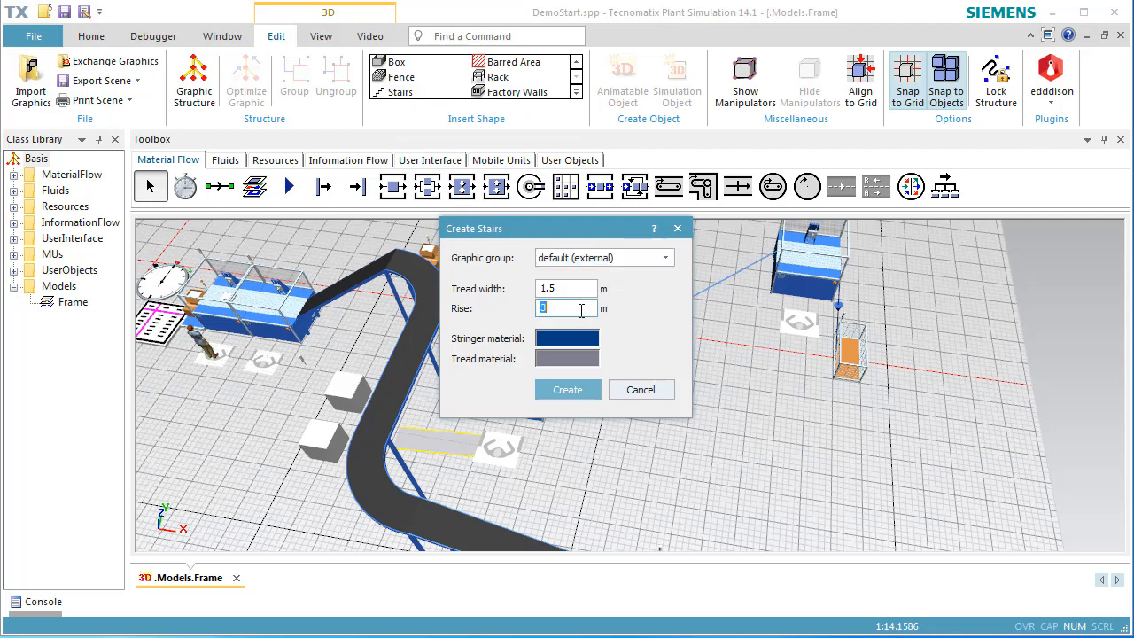
click(583, 392)
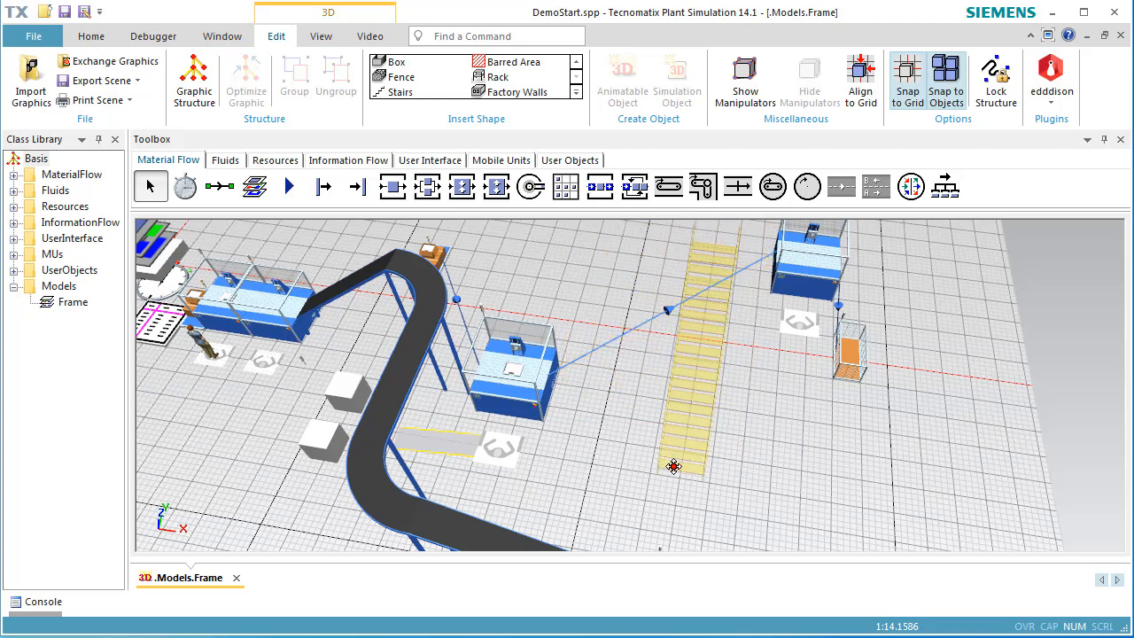
click(630, 499)
click(731, 479)
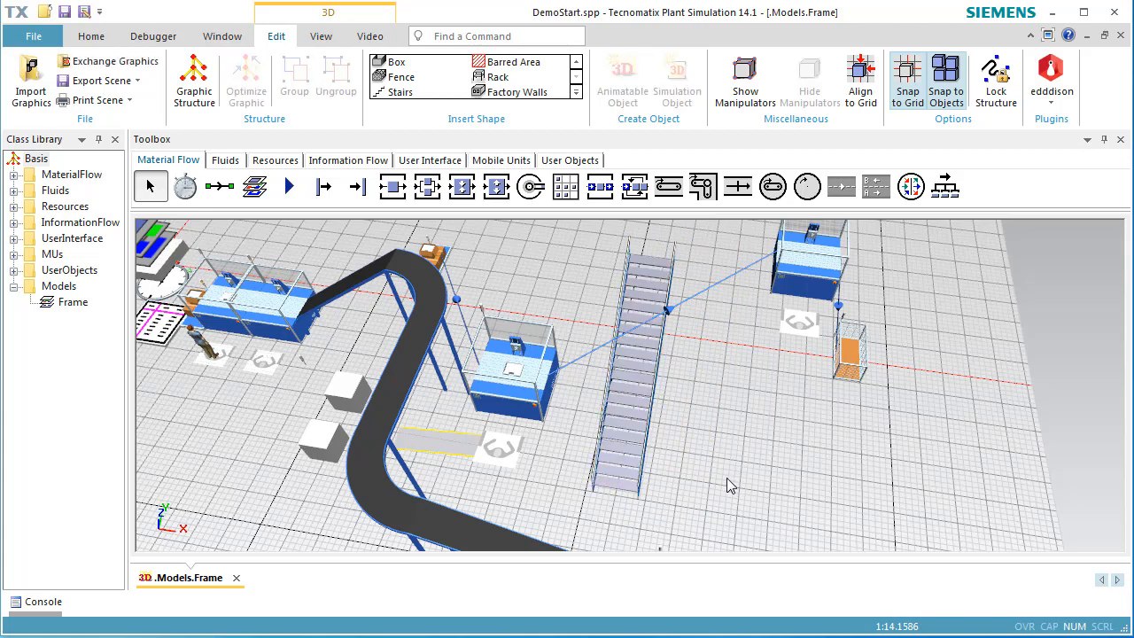
Reset the simulation and start it again with the stairs in the layout
right_click(772, 440)
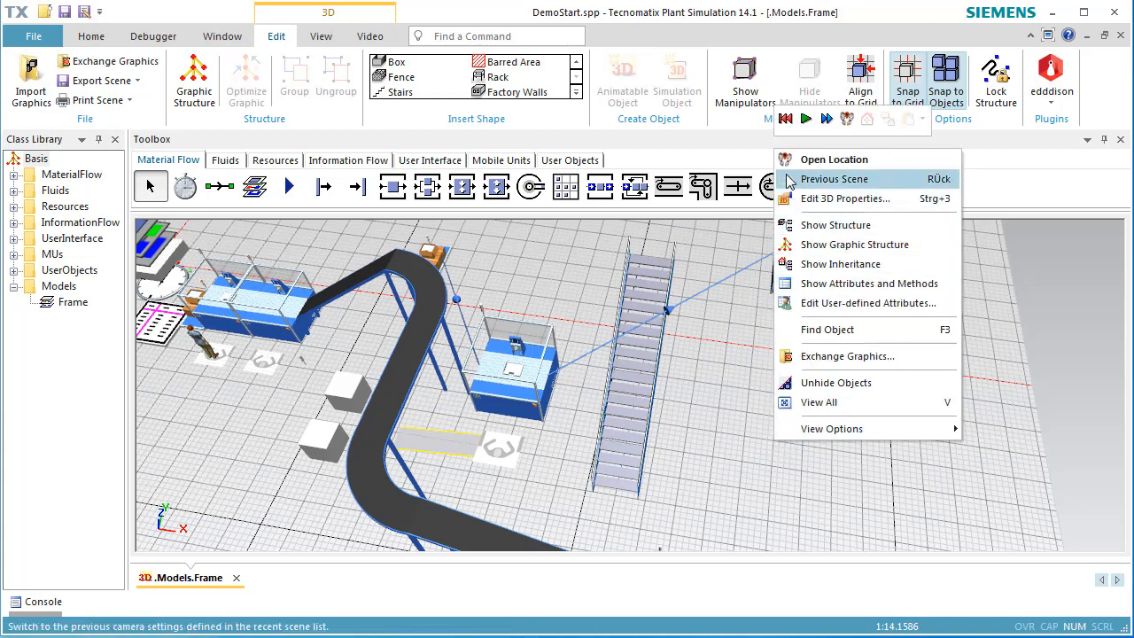
click(785, 119)
click(805, 118)
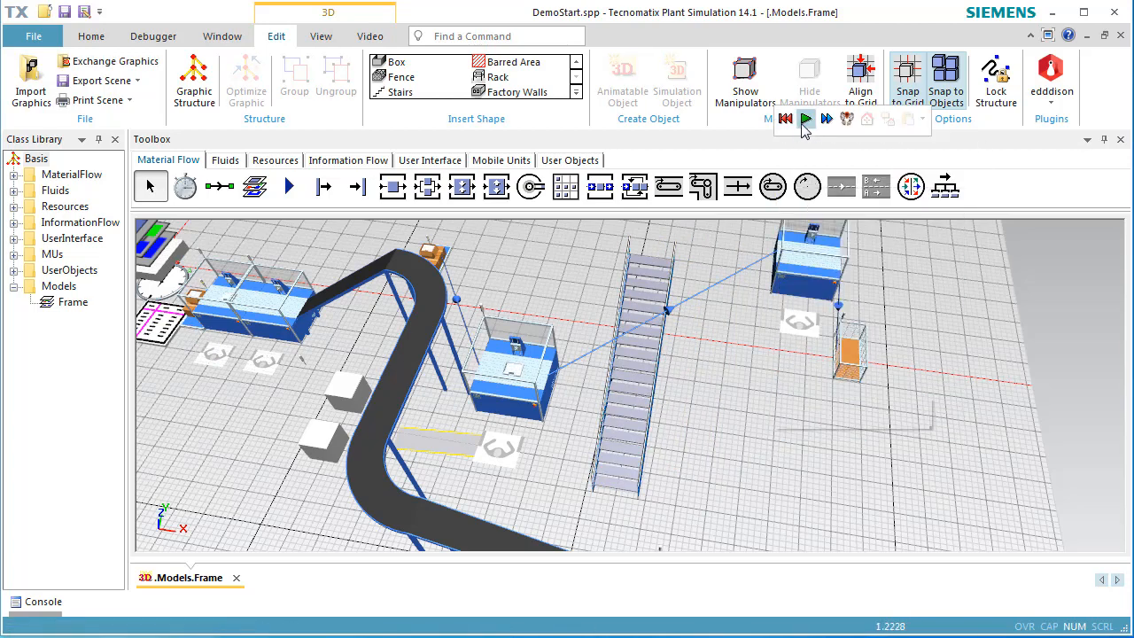